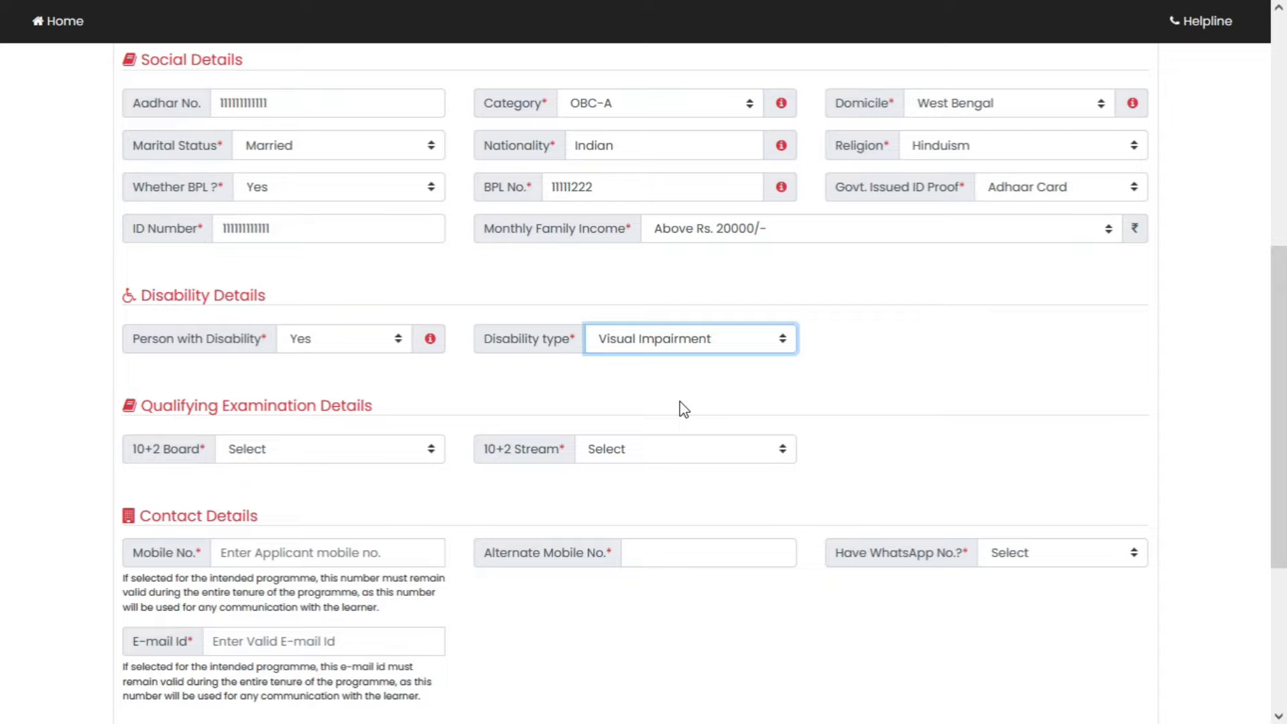
- Pick W.B.C.H.S.E. (WBCHSE) as the 10+2 board and Arts as the 10+2 stream
scroll(681, 376, down, 3)
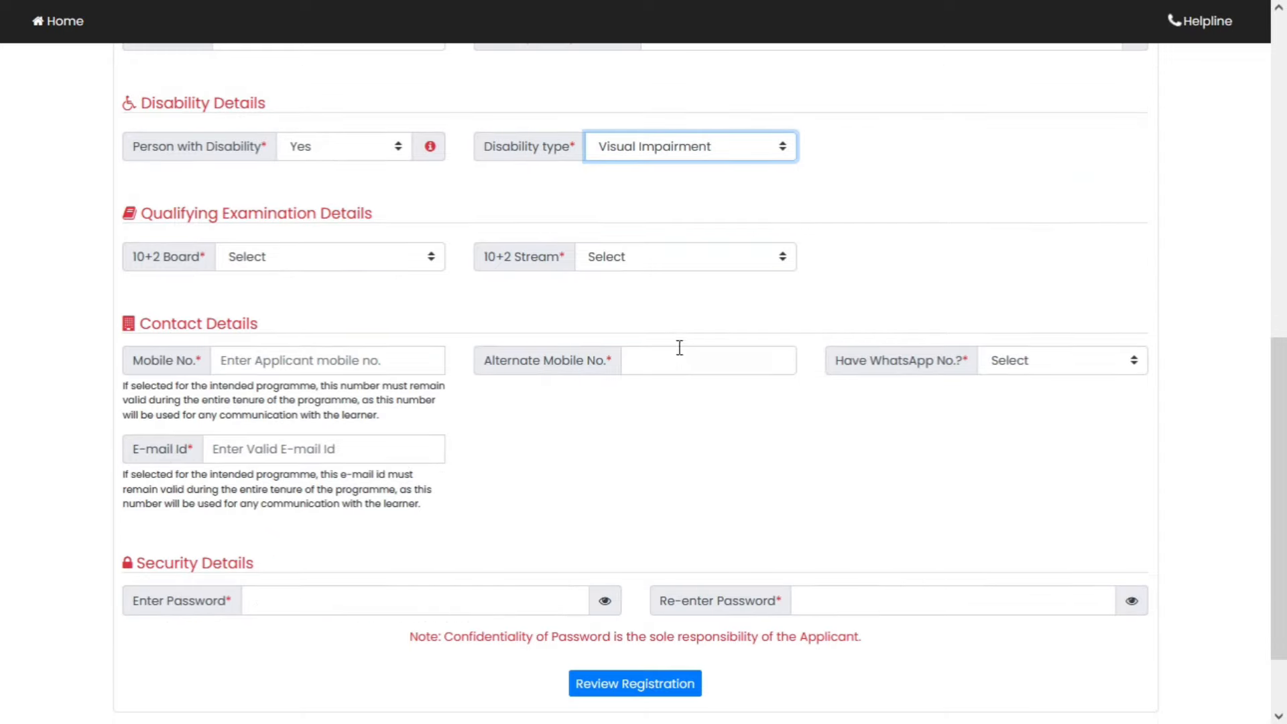
click(404, 264)
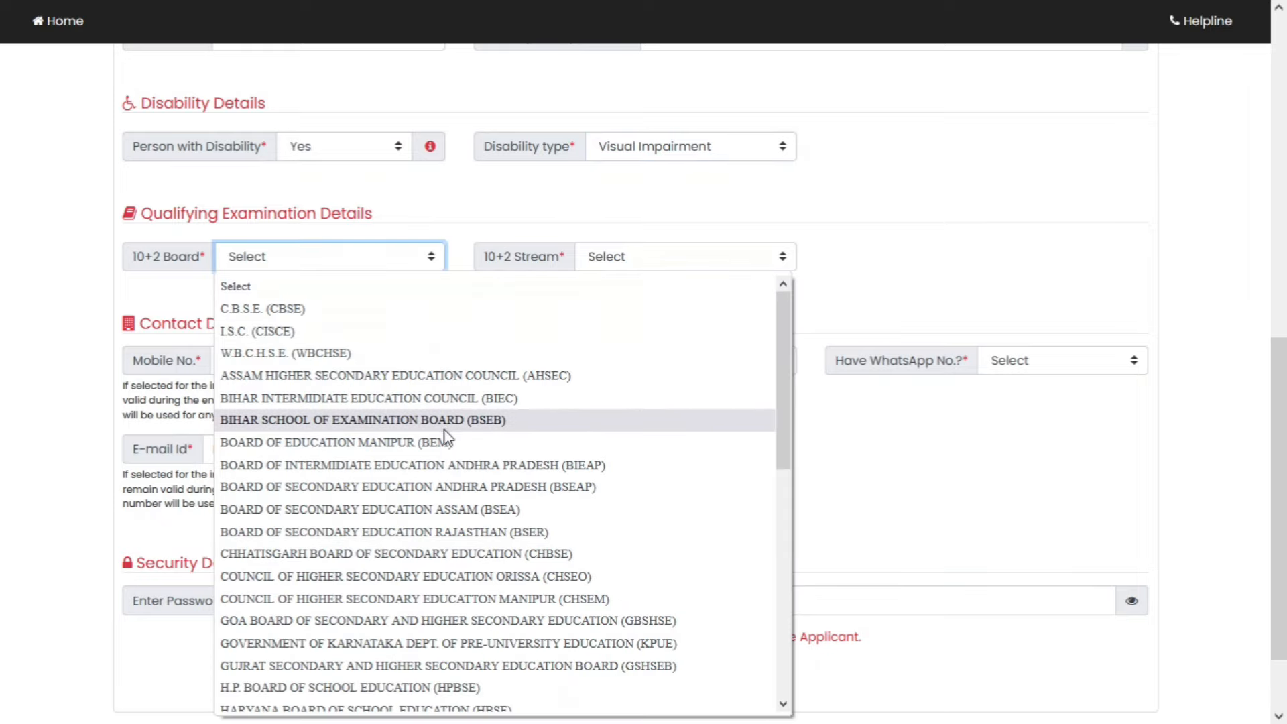
scroll(454, 474, down, 3)
scroll(458, 490, up, 3)
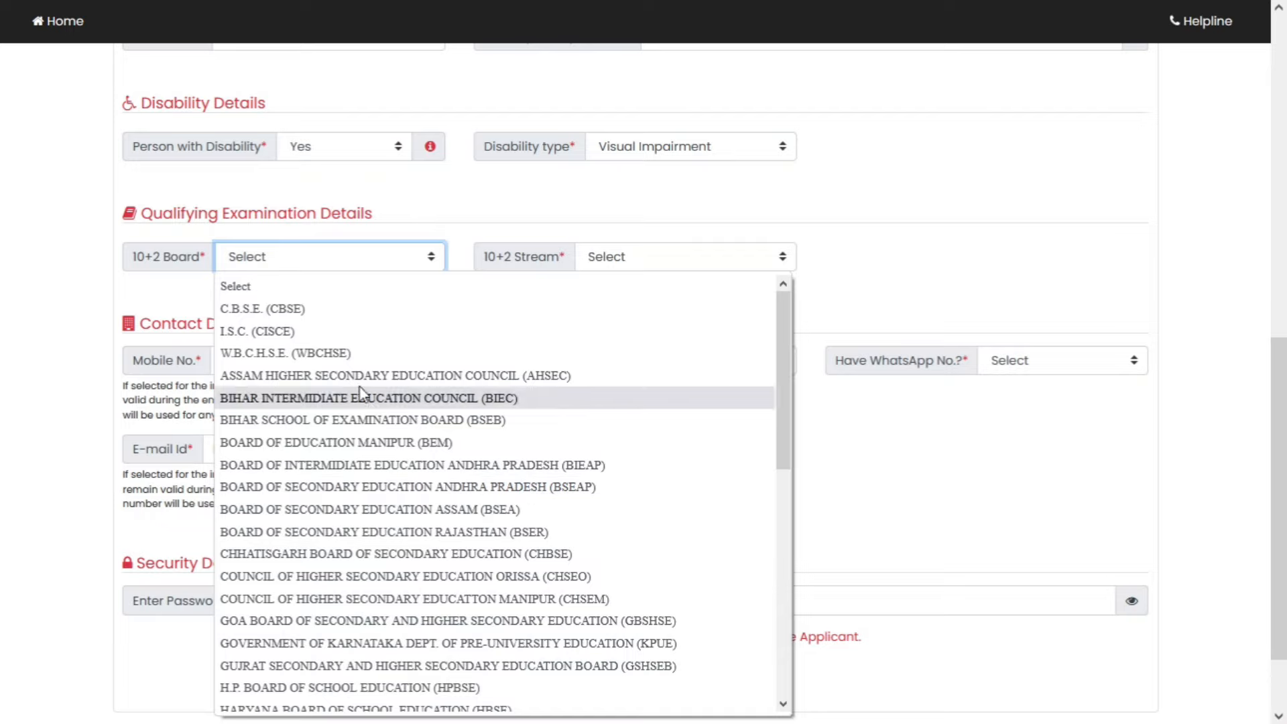
click(349, 350)
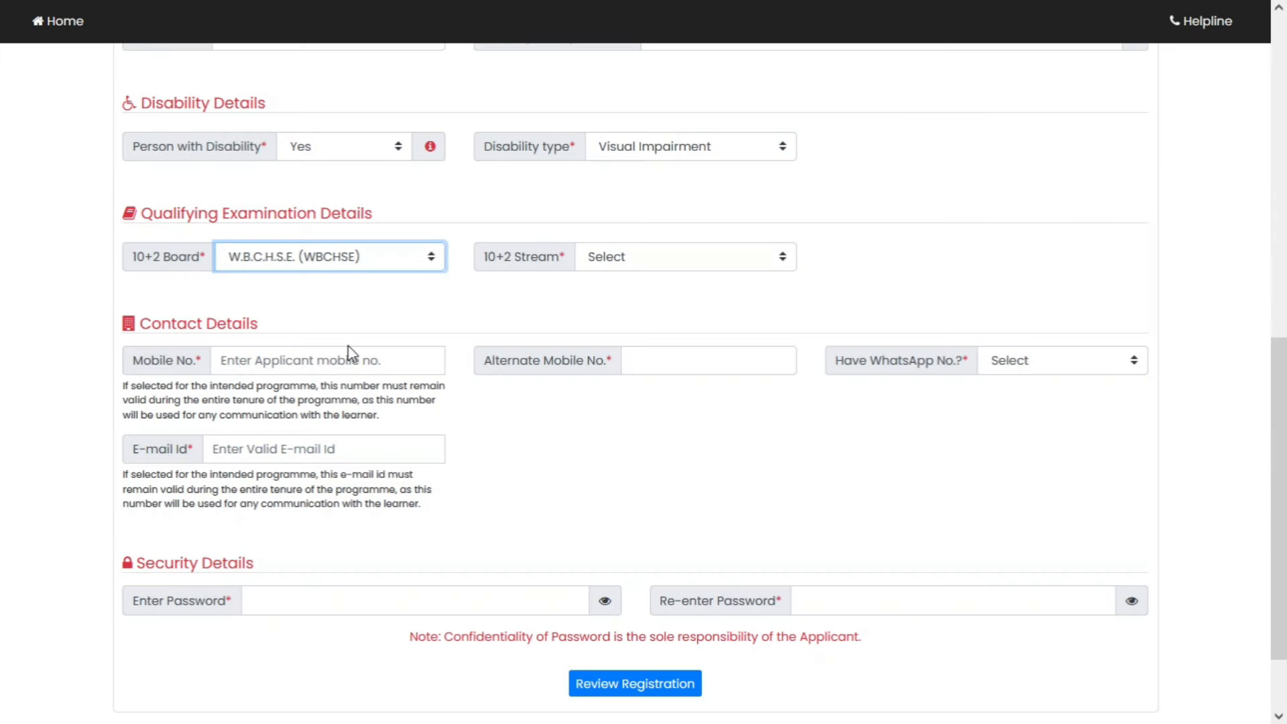
click(681, 259)
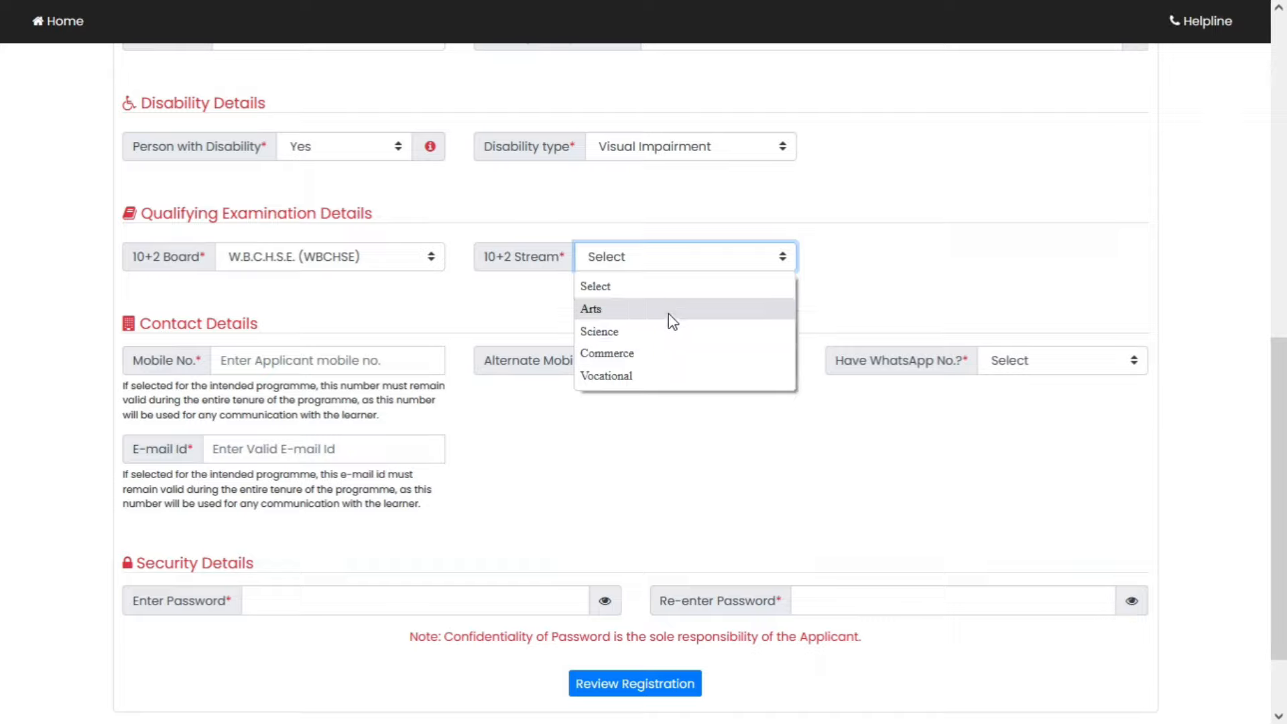
click(669, 315)
click(373, 363)
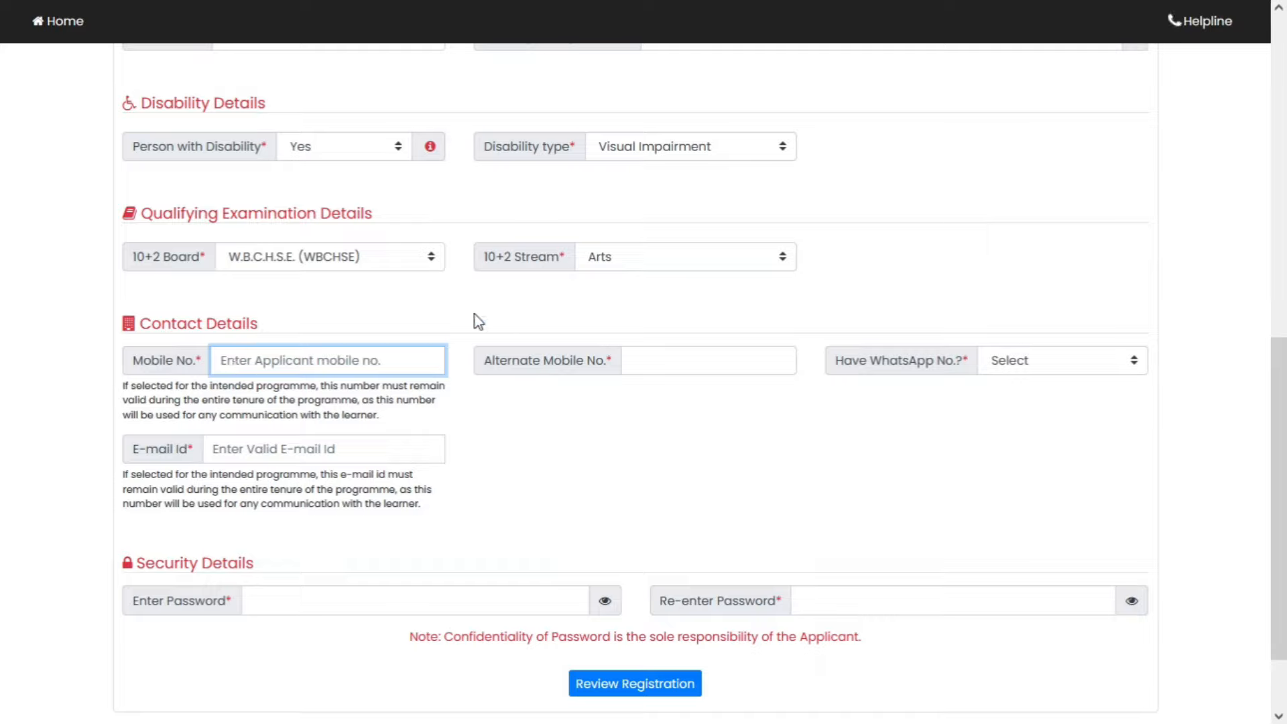
- Enter the applicant's mobile and alternate mobile numbers and answer Yes to Have WhatsApp No
text(1111111111)
key(Tab)
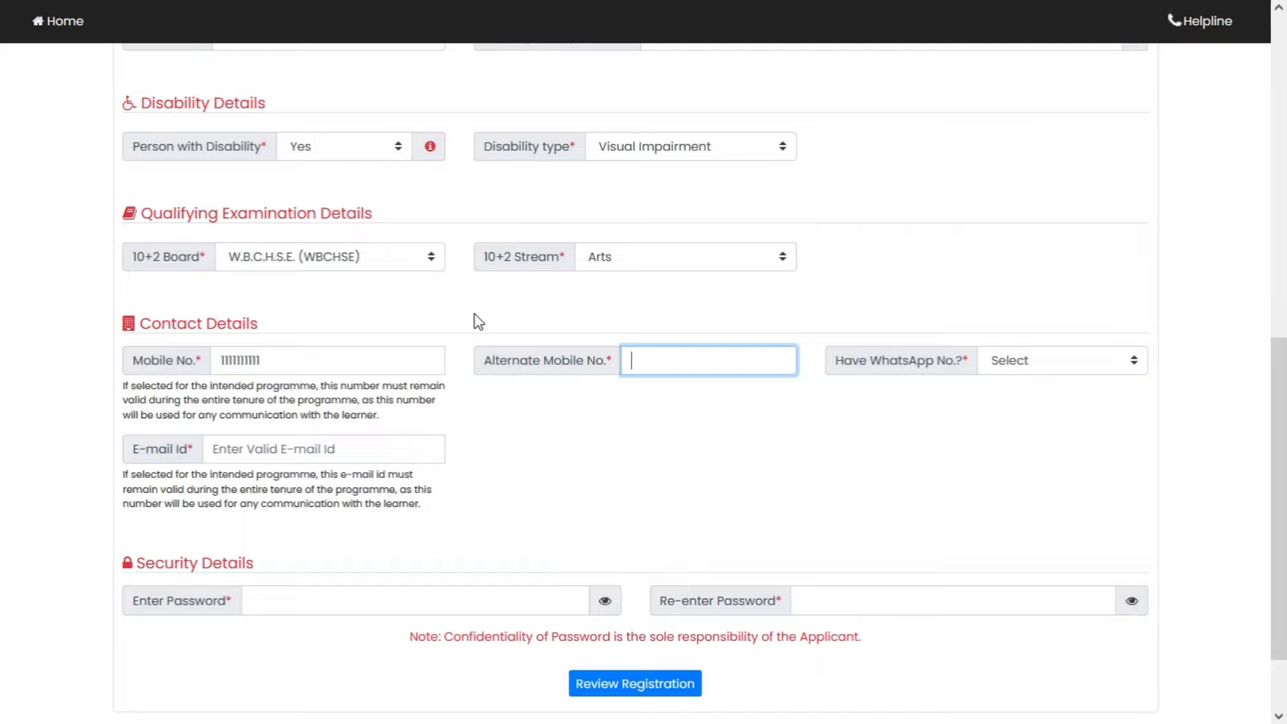
text(2222222222)
click(1054, 365)
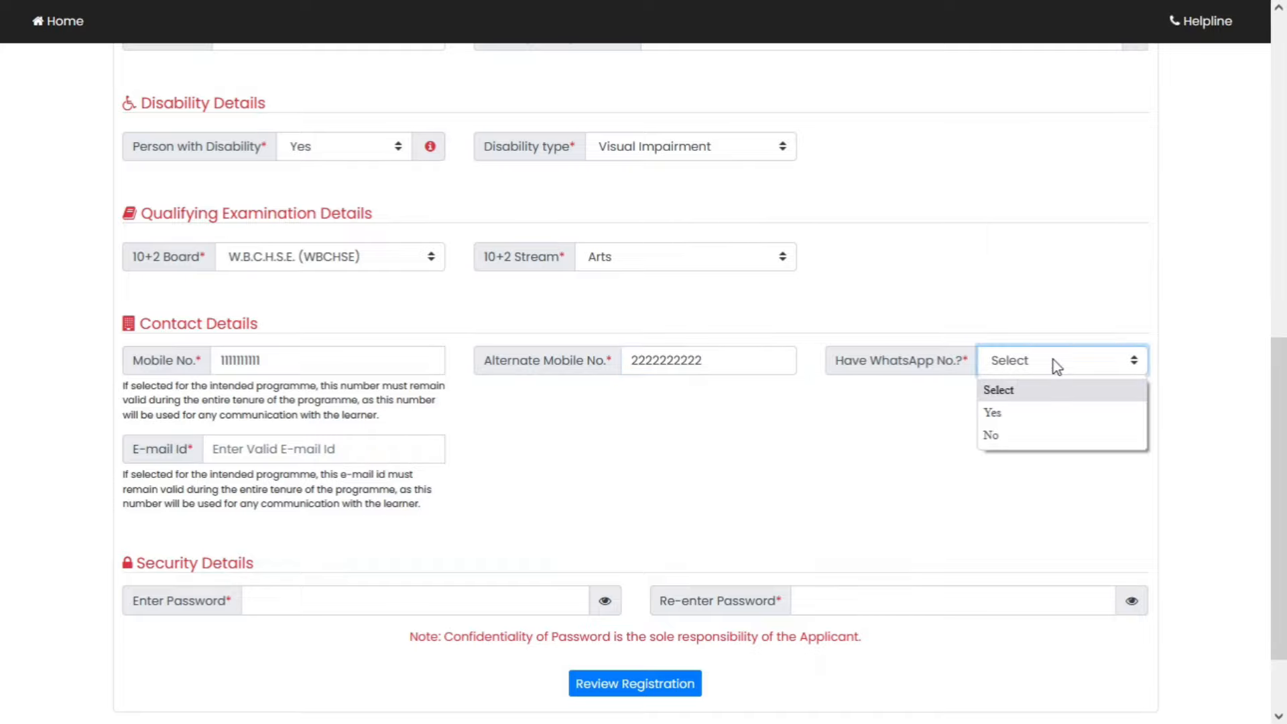
click(1061, 413)
- Fill in the applicant's WhatsApp number and e-mail address
click(369, 449)
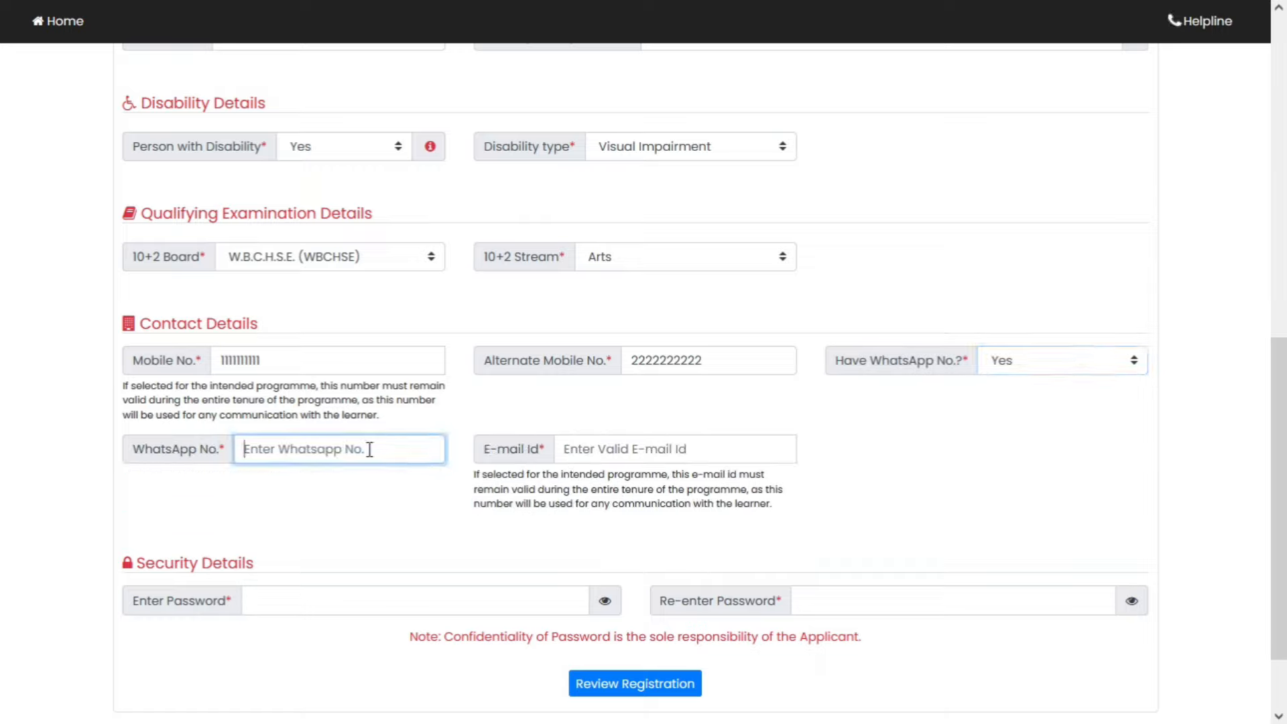
text(1111111111)
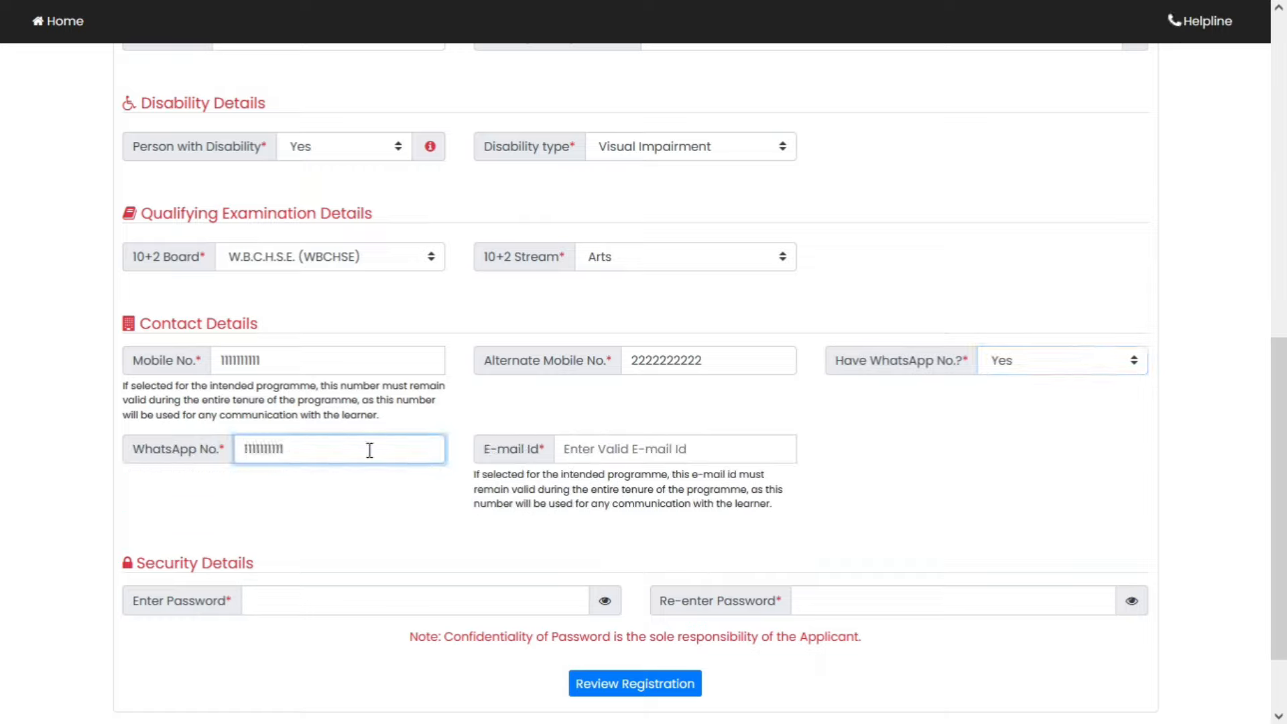
click(618, 452)
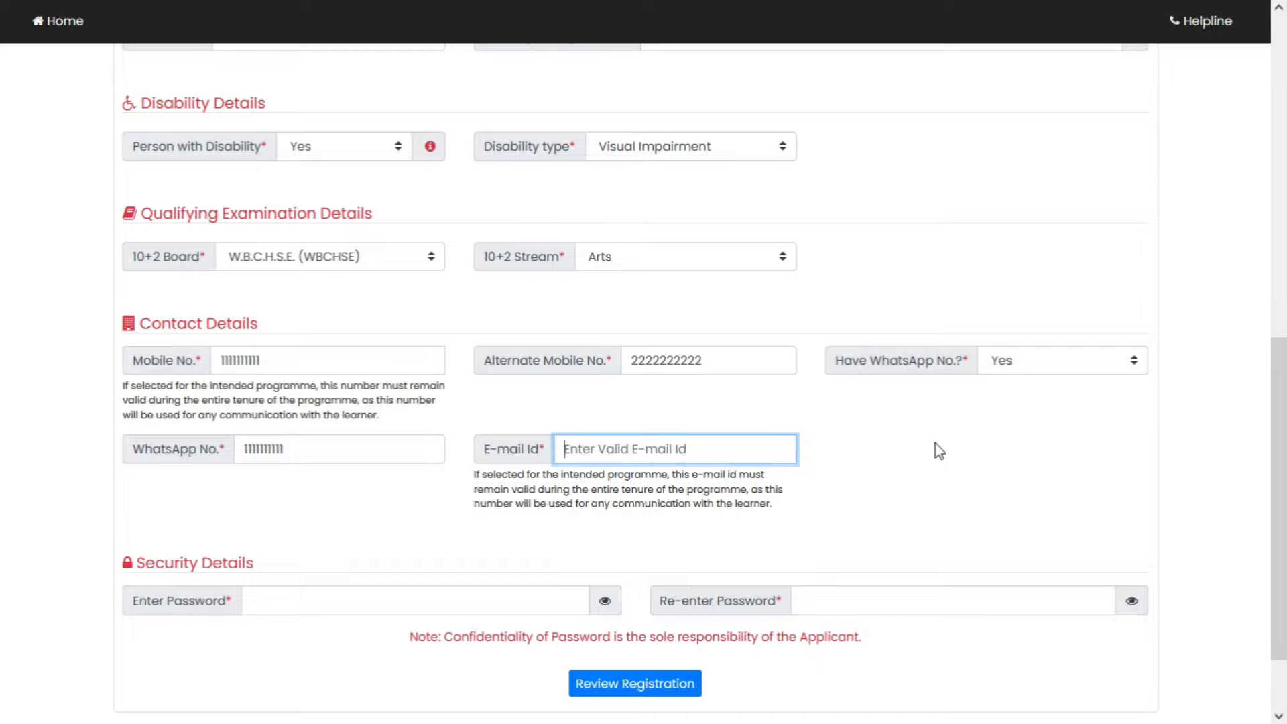
text(XYZ)
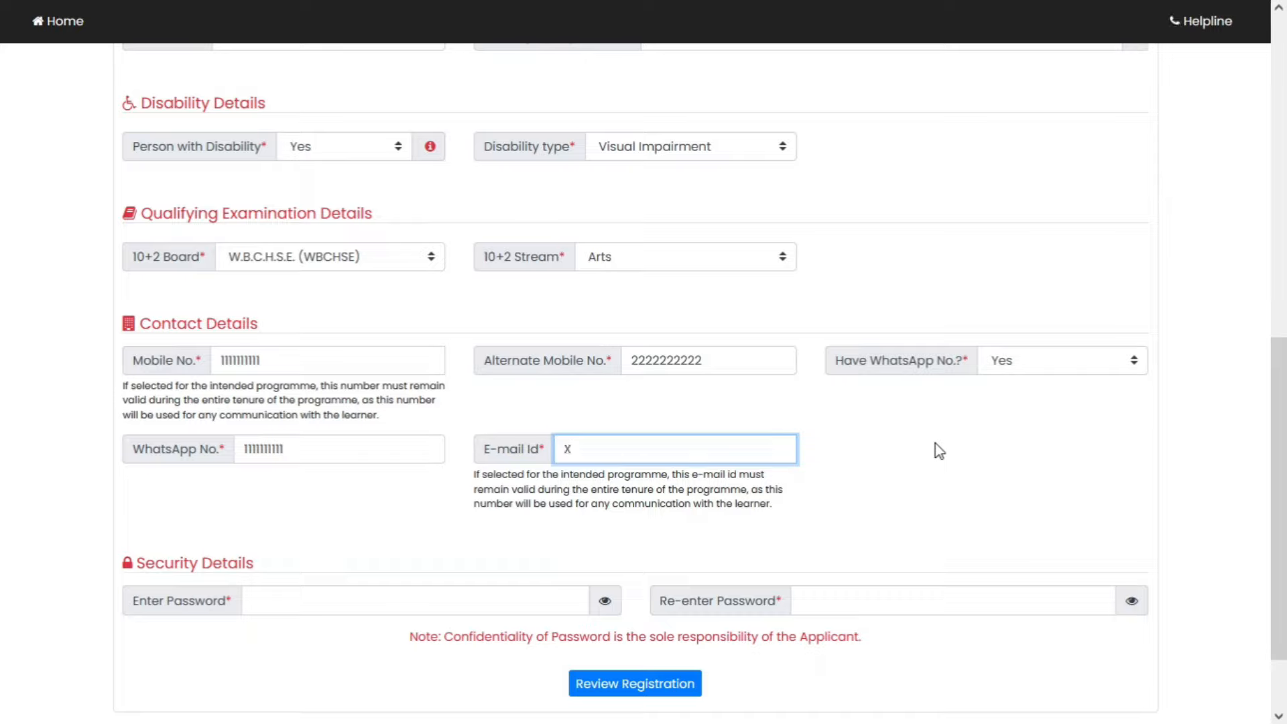
text(@GMAIL.COM)
- Enter the account password and re-enter it to confirm
scroll(188, 503, down, 2)
click(327, 510)
text(**********)
key(Tab)
key(Tab)
text(**********)
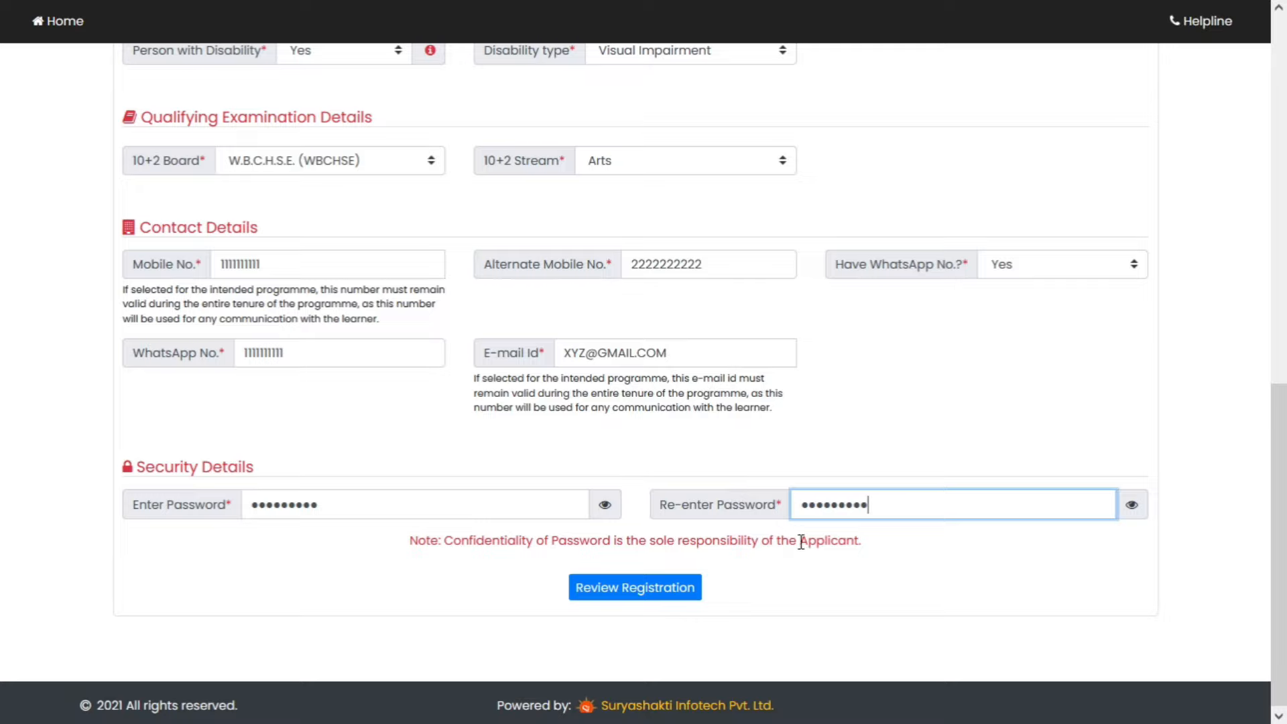
scroll(801, 546, down, 1)
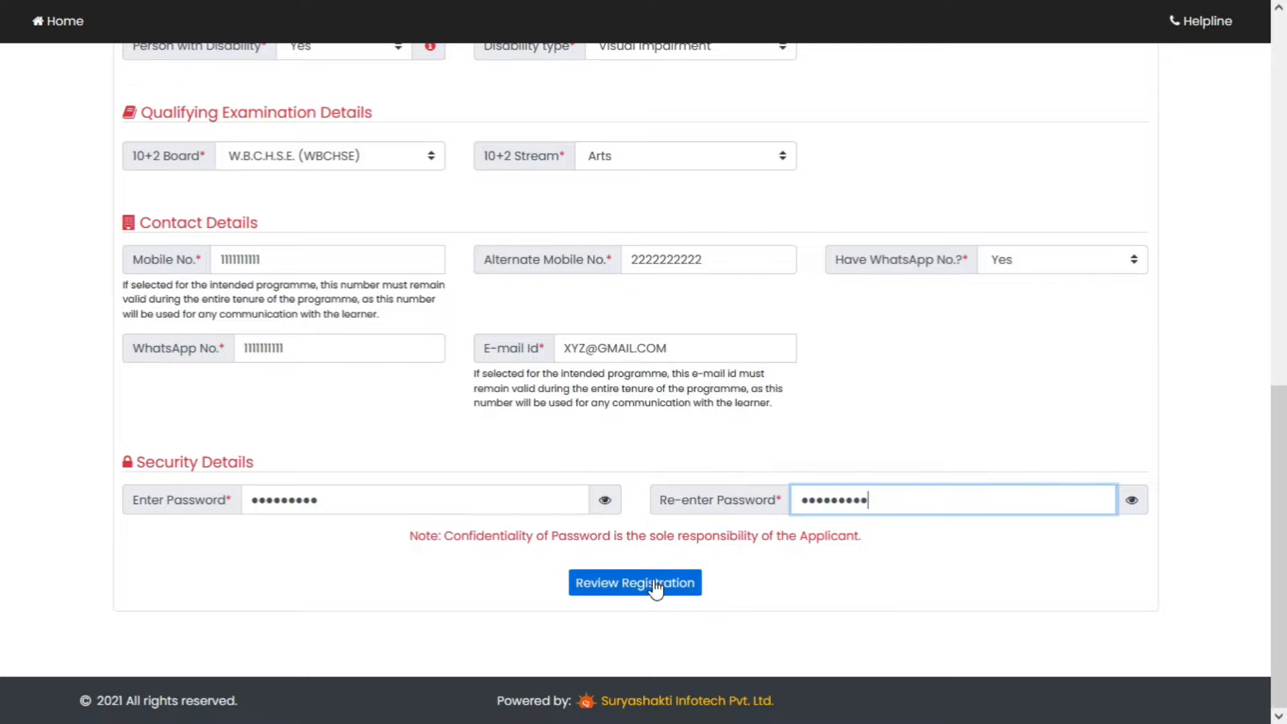
- Open Review Registration, scroll through the summary, then return via Edit Registration Form
click(632, 592)
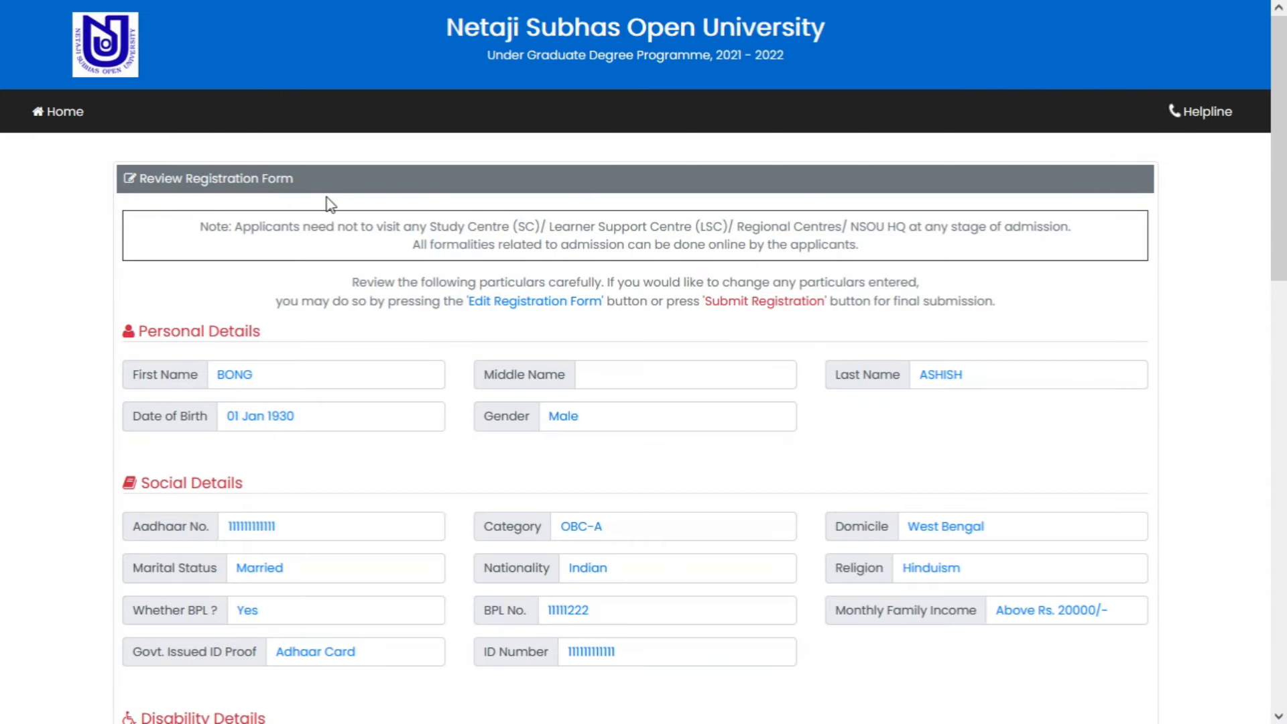
scroll(643, 375, down, 1)
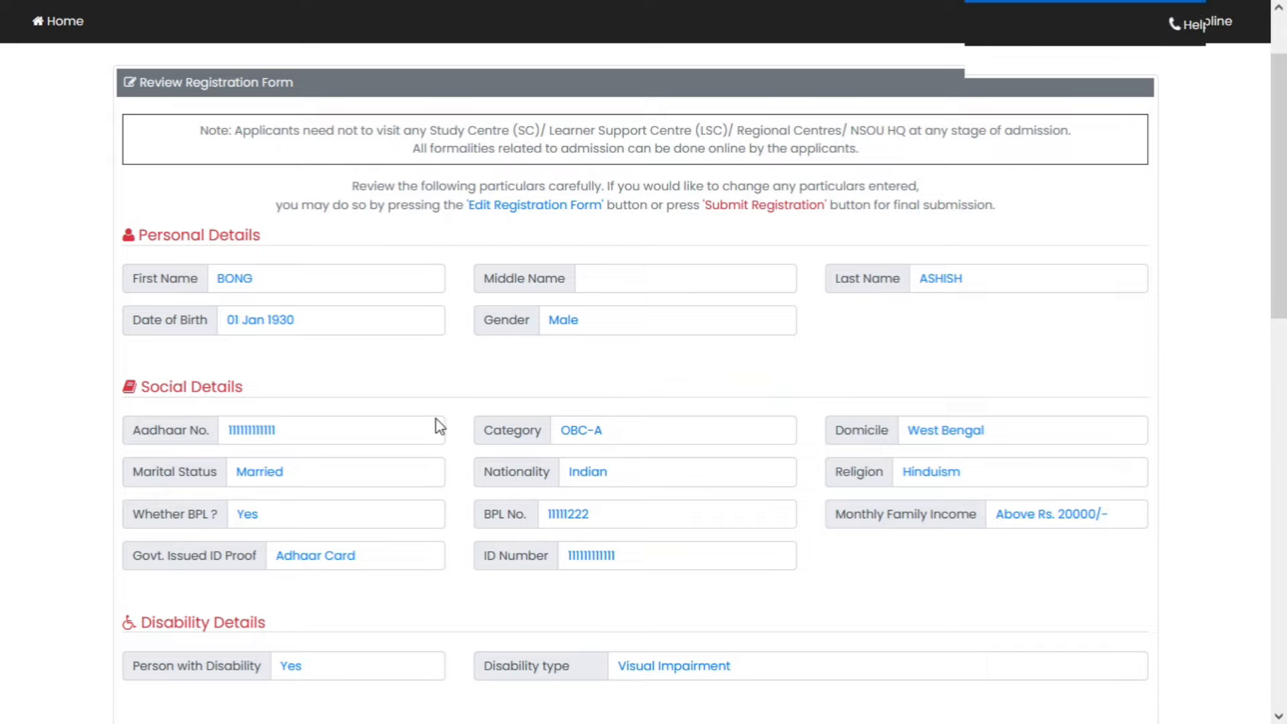
scroll(439, 425, up, 1)
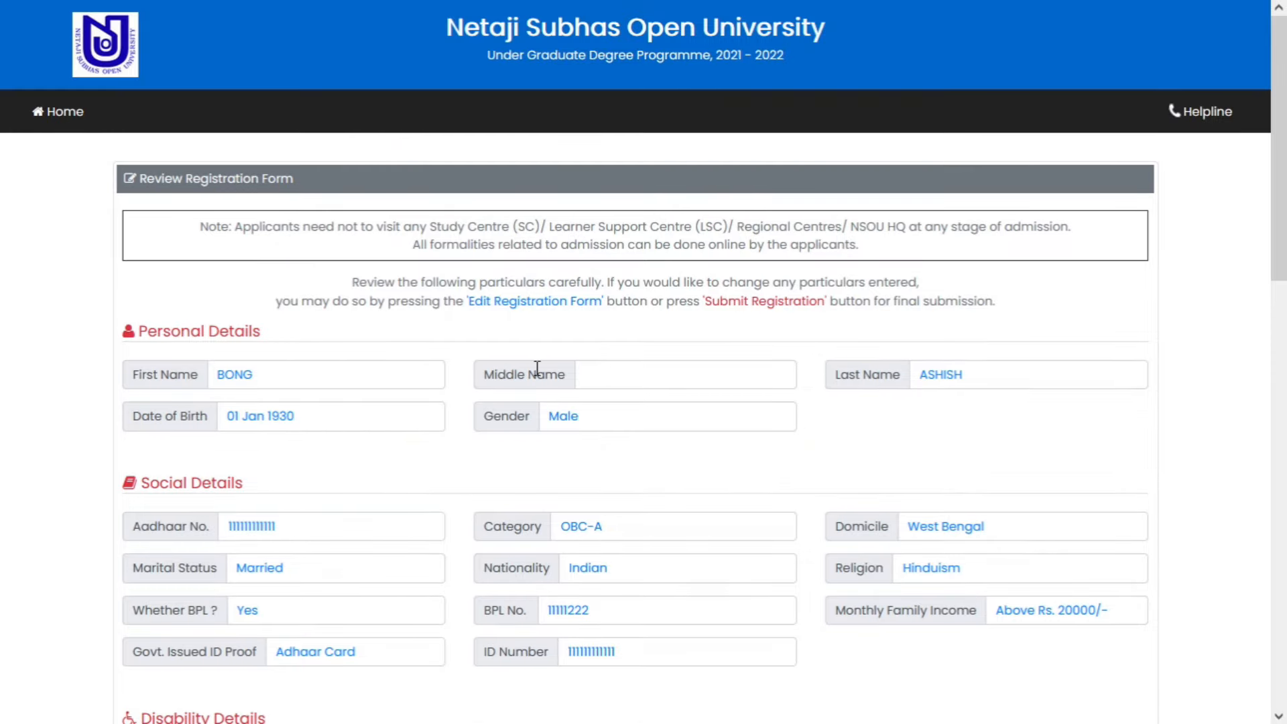
scroll(834, 368, down, 4)
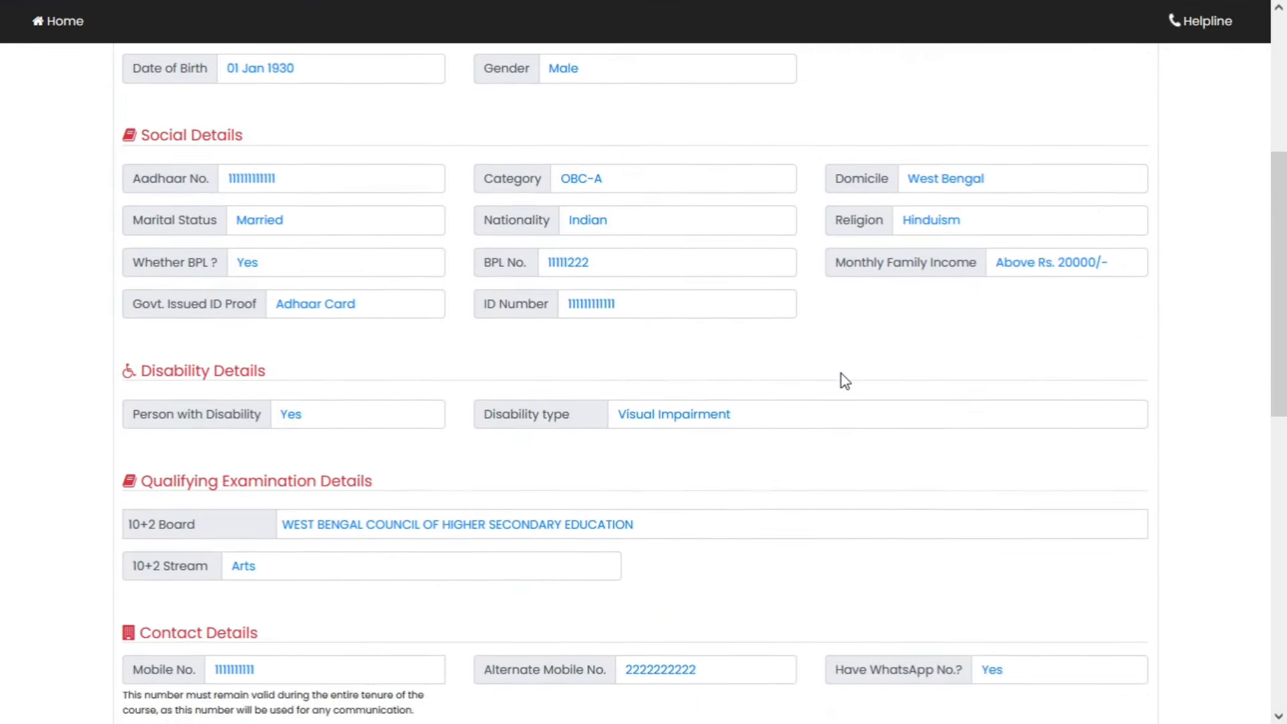
scroll(845, 381, down, 3)
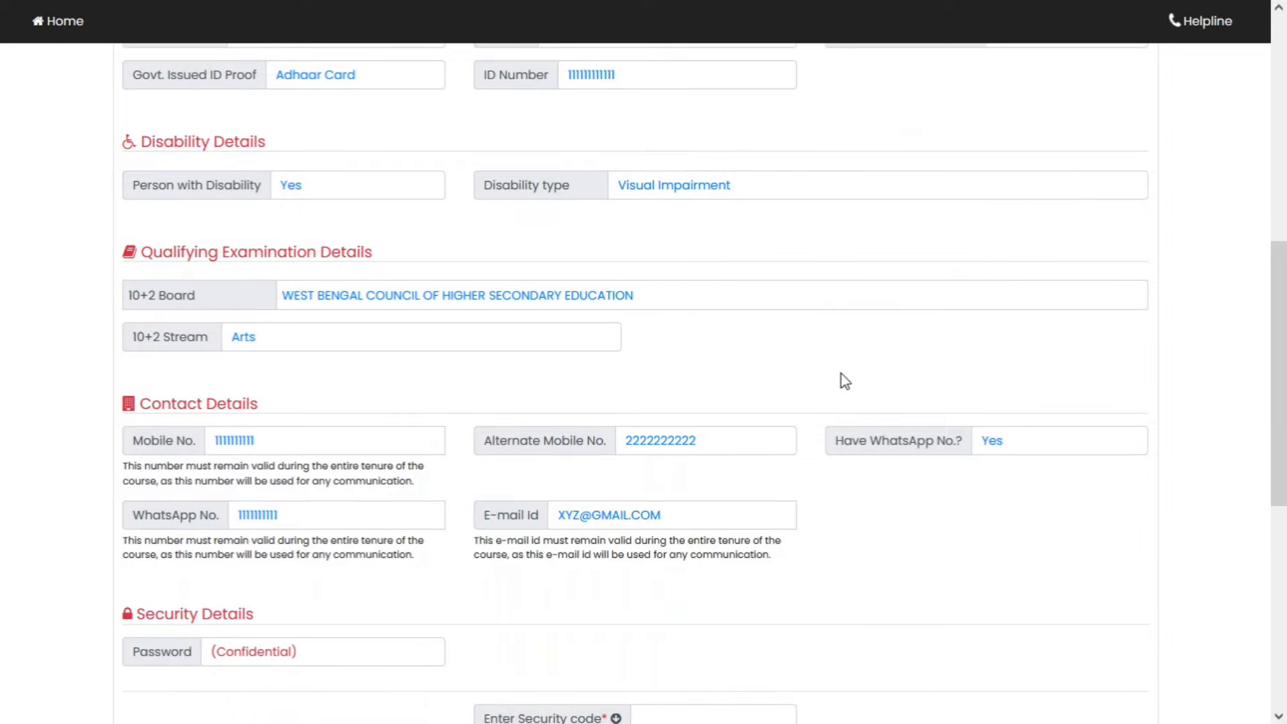
scroll(844, 380, down, 1)
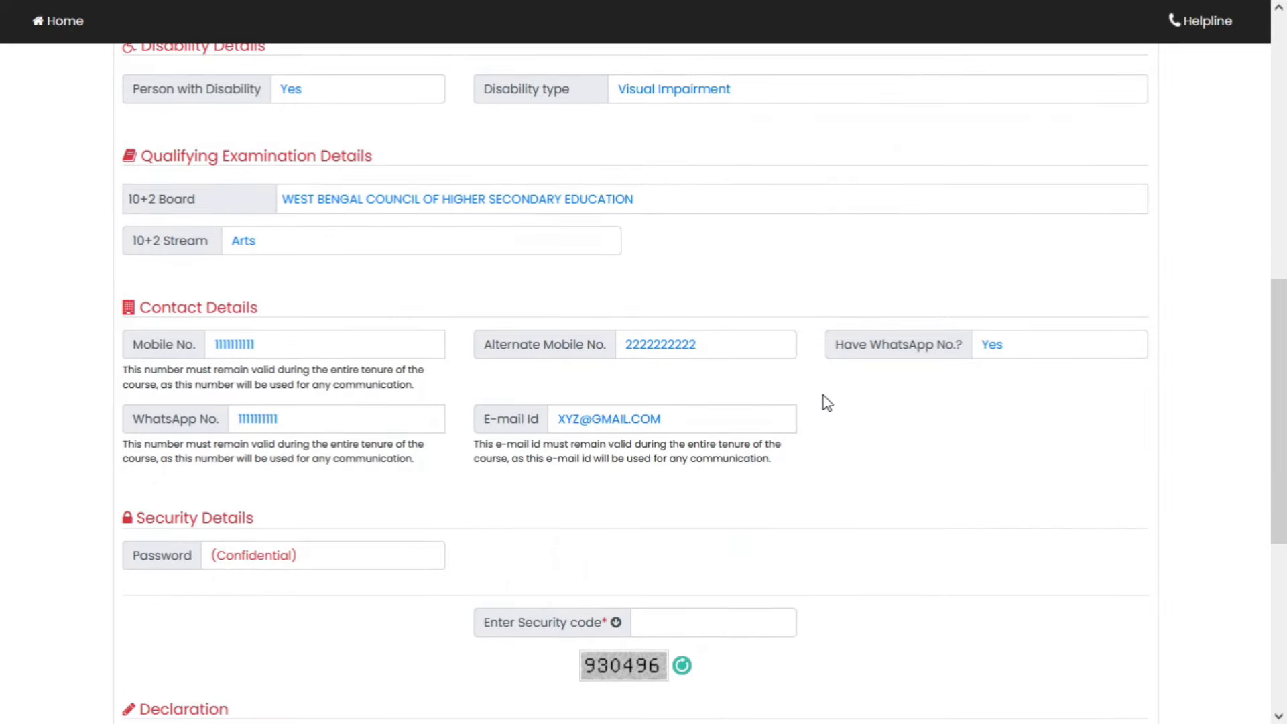
scroll(823, 395, down, 4)
scroll(824, 396, down, 1)
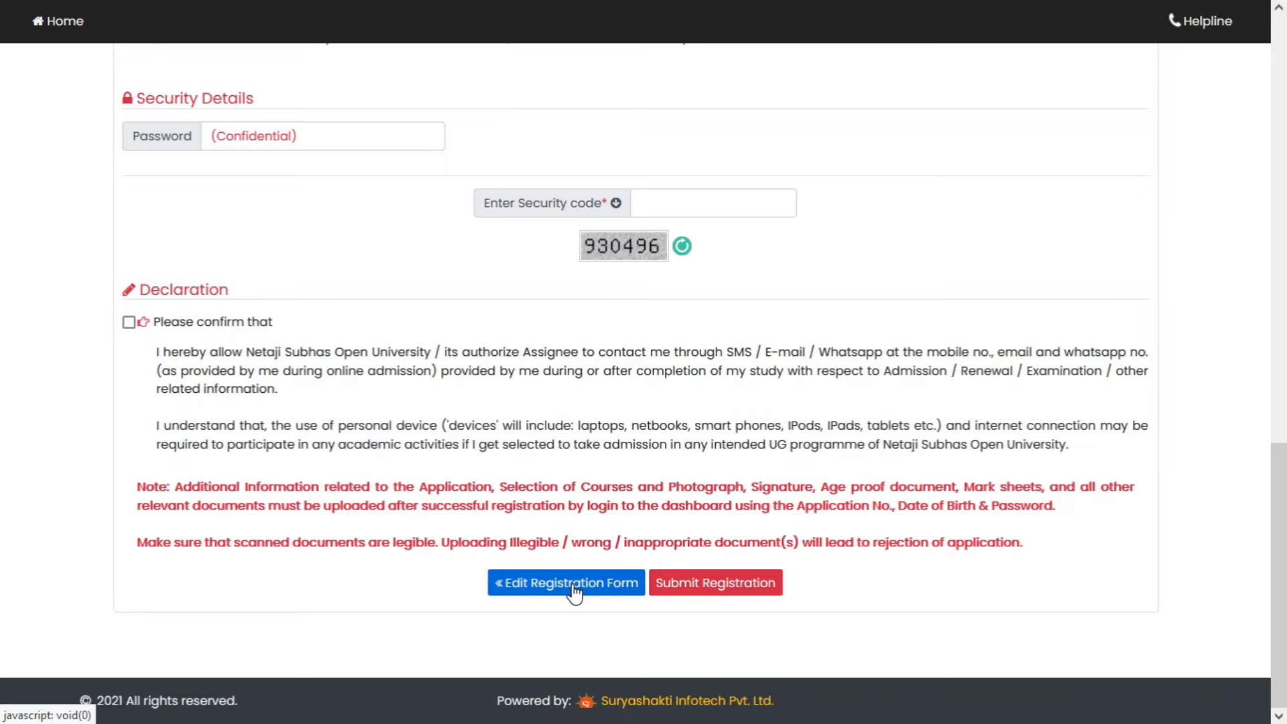
scroll(647, 412, up, 7)
scroll(650, 410, up, 5)
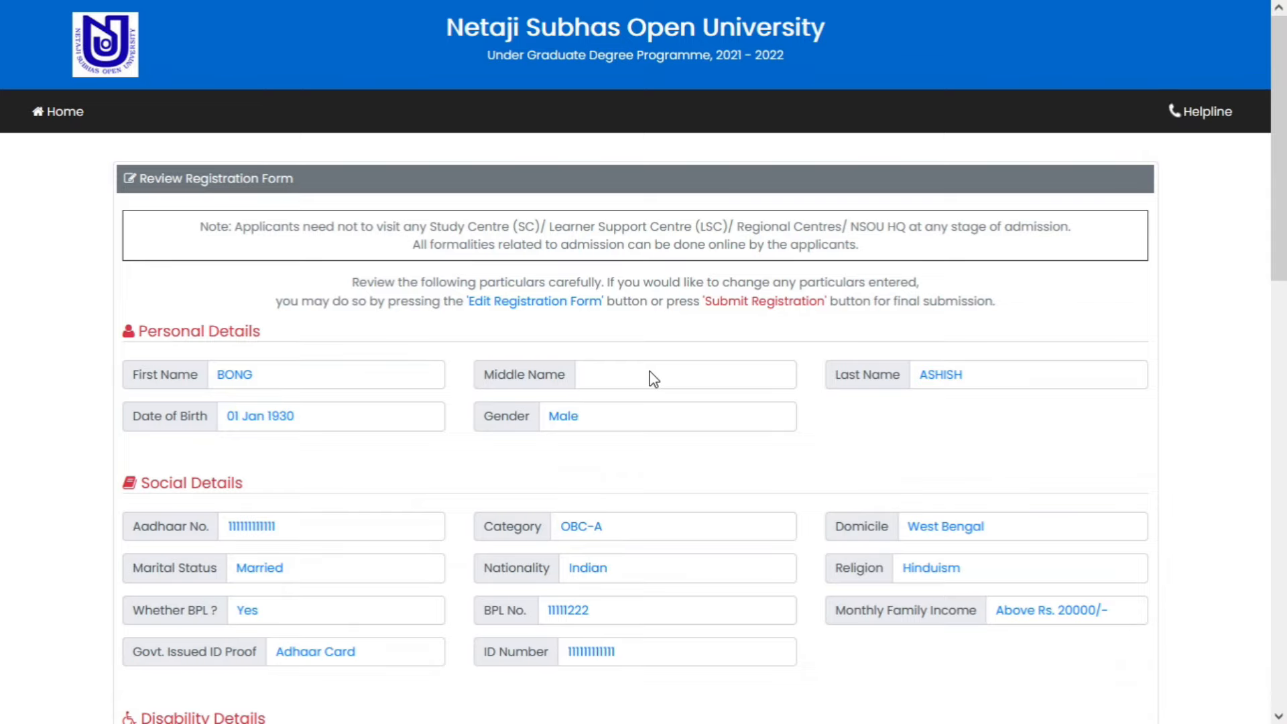
scroll(650, 379, down, 12)
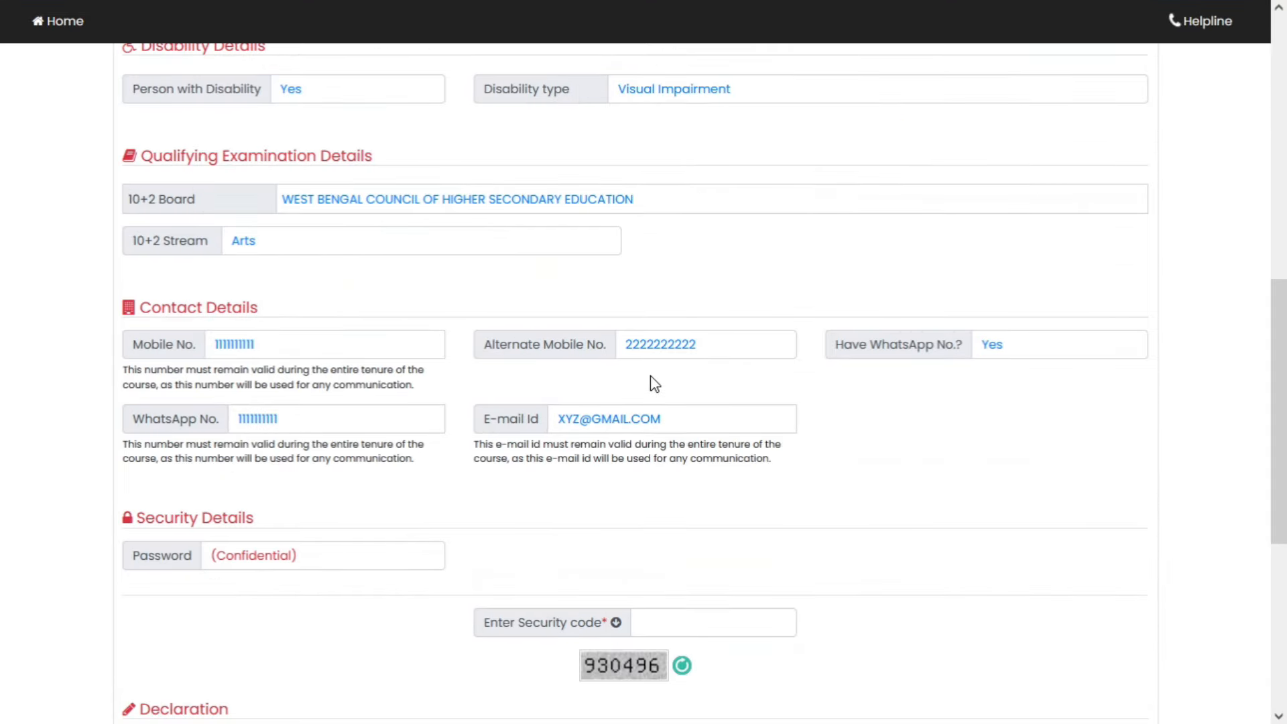
click(575, 585)
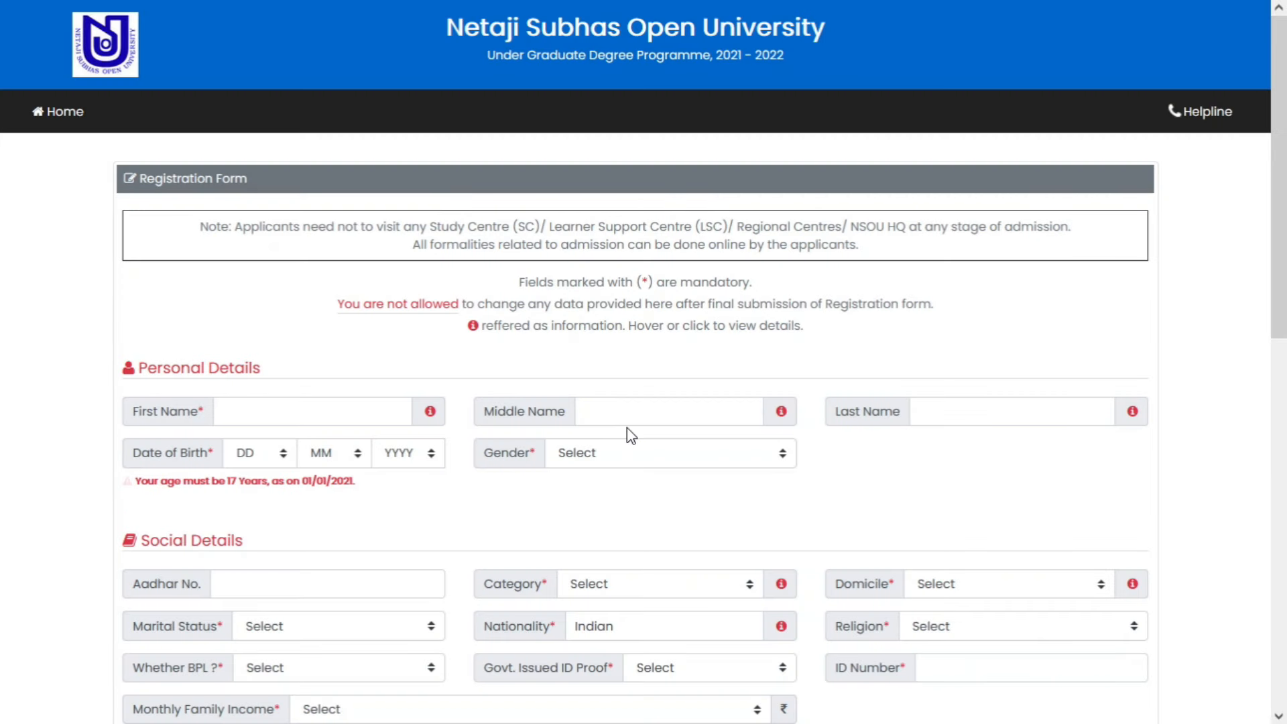
- Add the applicant's middle name to the registration form
click(636, 415)
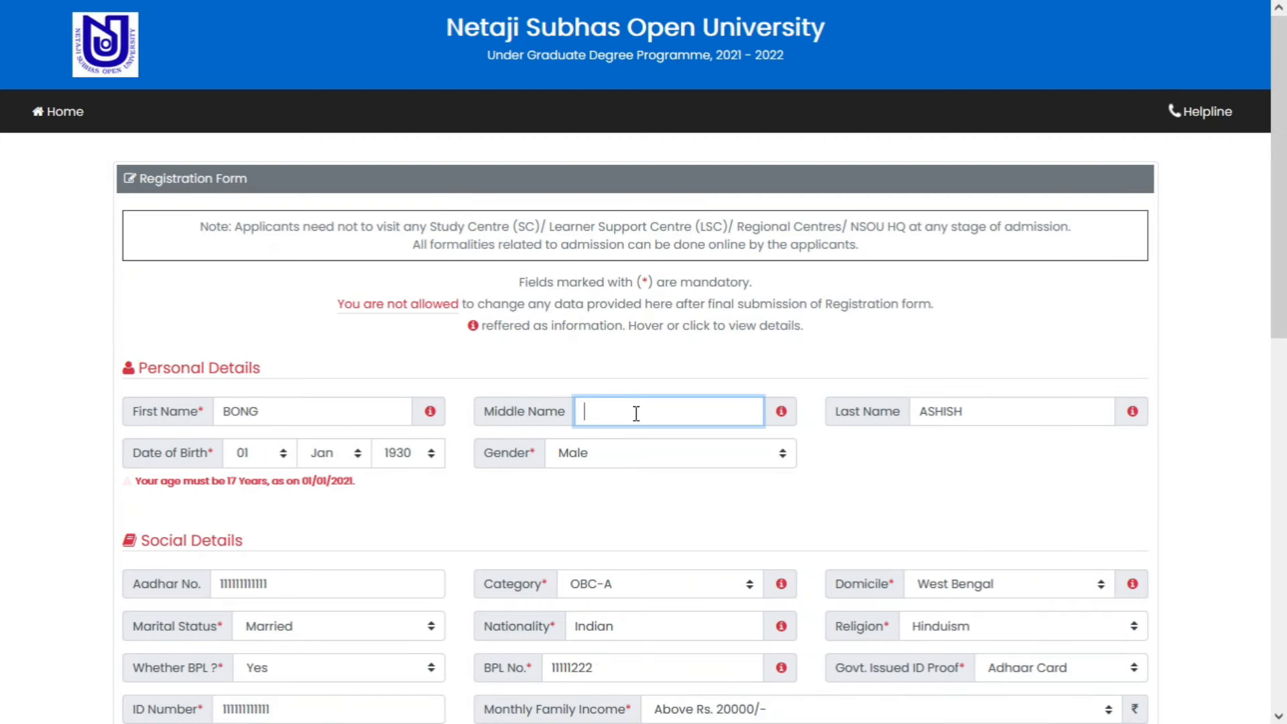
text(BOY)
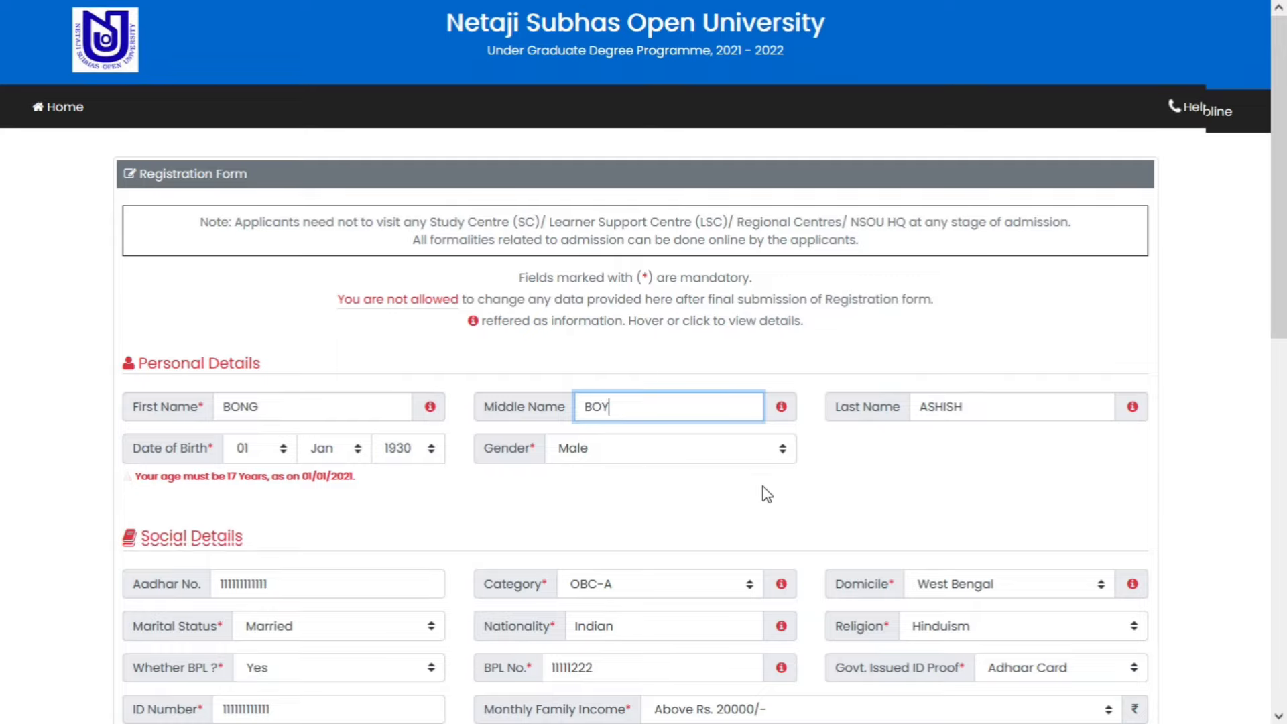
scroll(765, 492, down, 10)
- Replace the autofilled password with a new one and re-enter it to confirm
click(765, 496)
double_click(376, 499)
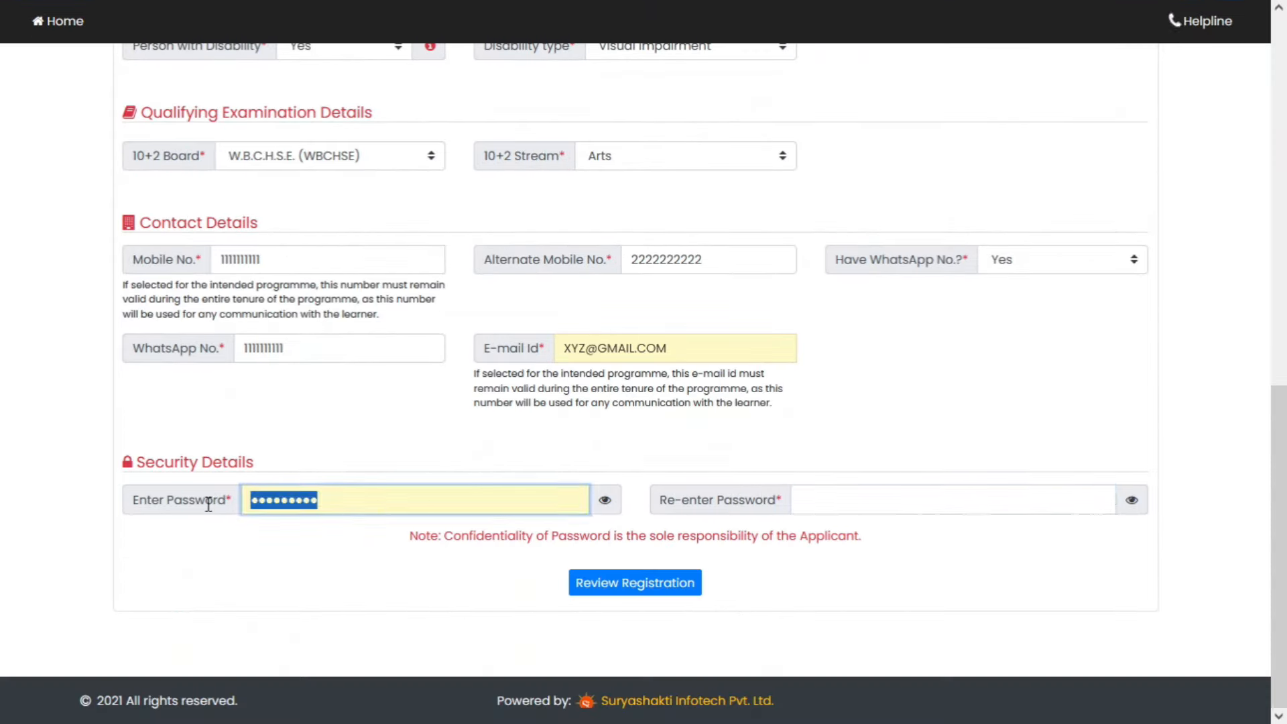
text(•••••••••)
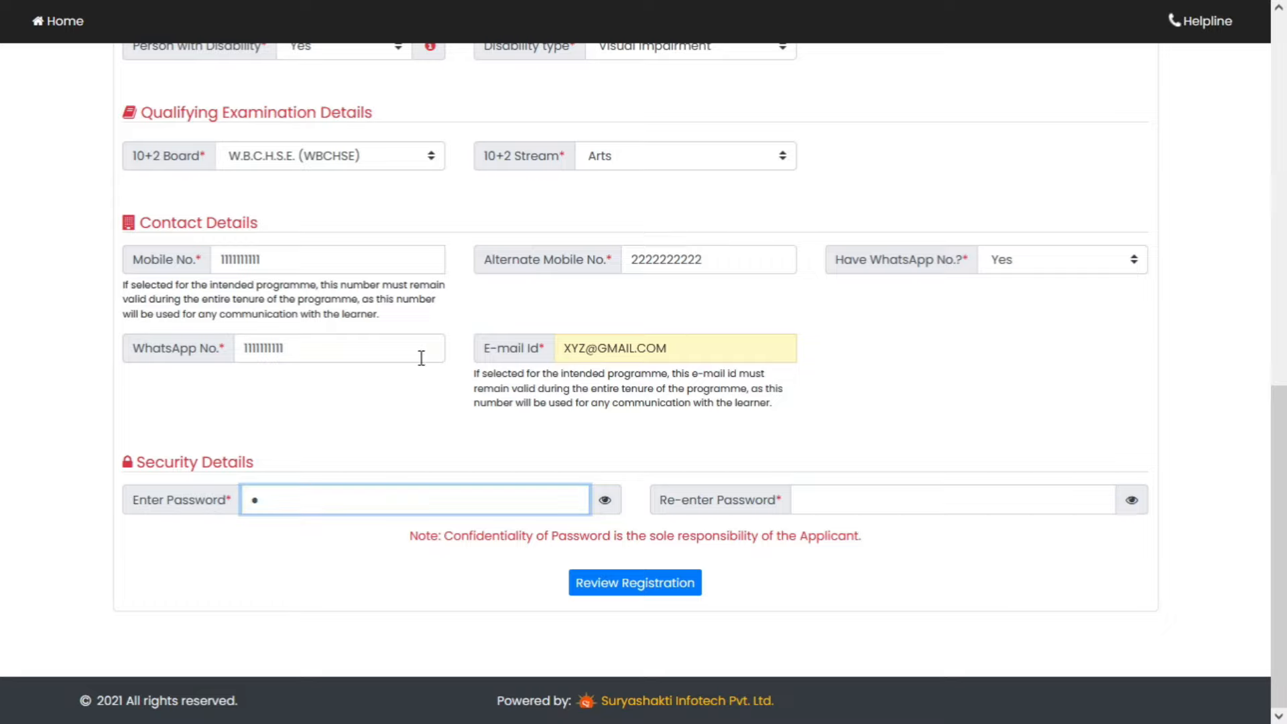
key(Tab)
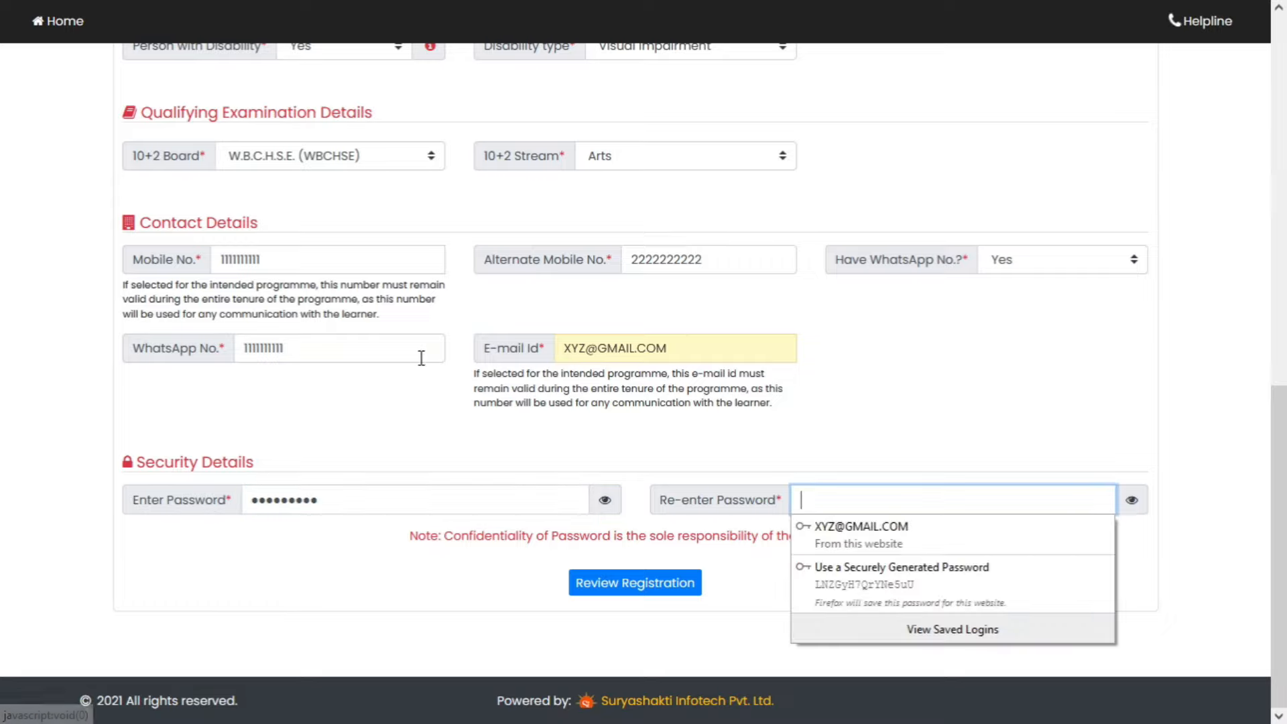
text(•••••••••)
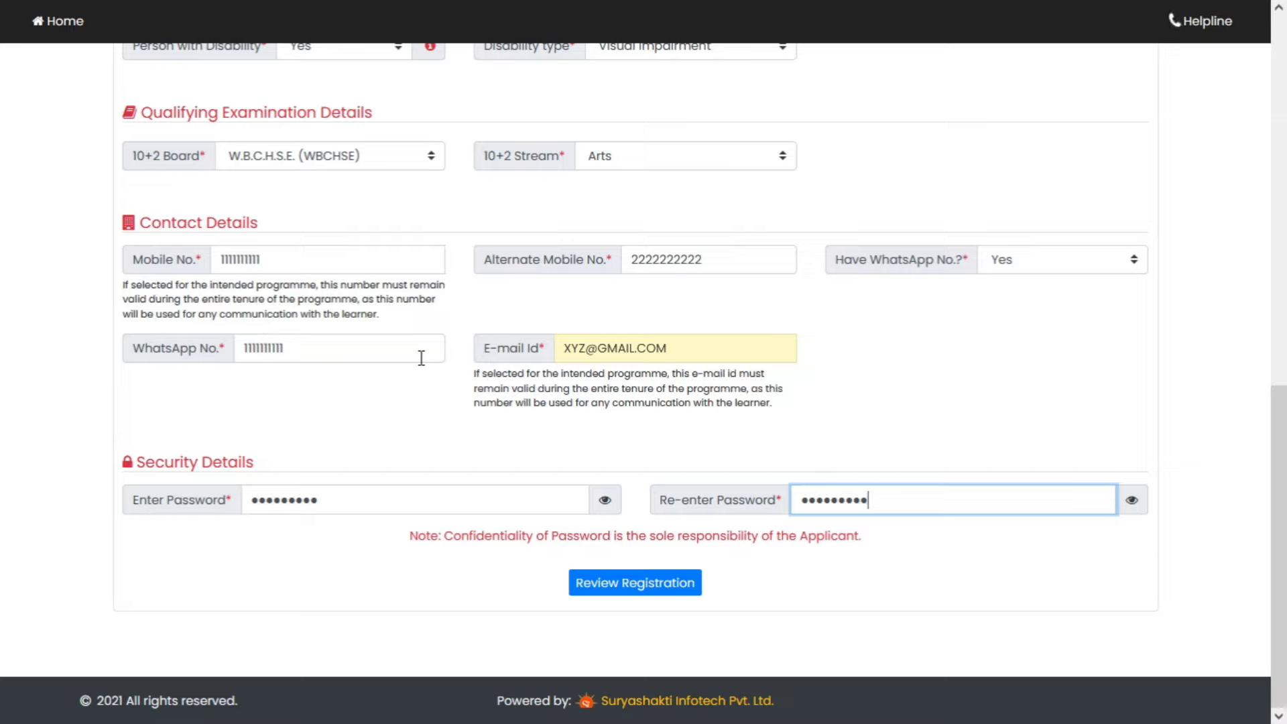
- Send the updated details to Review Registration and scroll down the review page
click(657, 585)
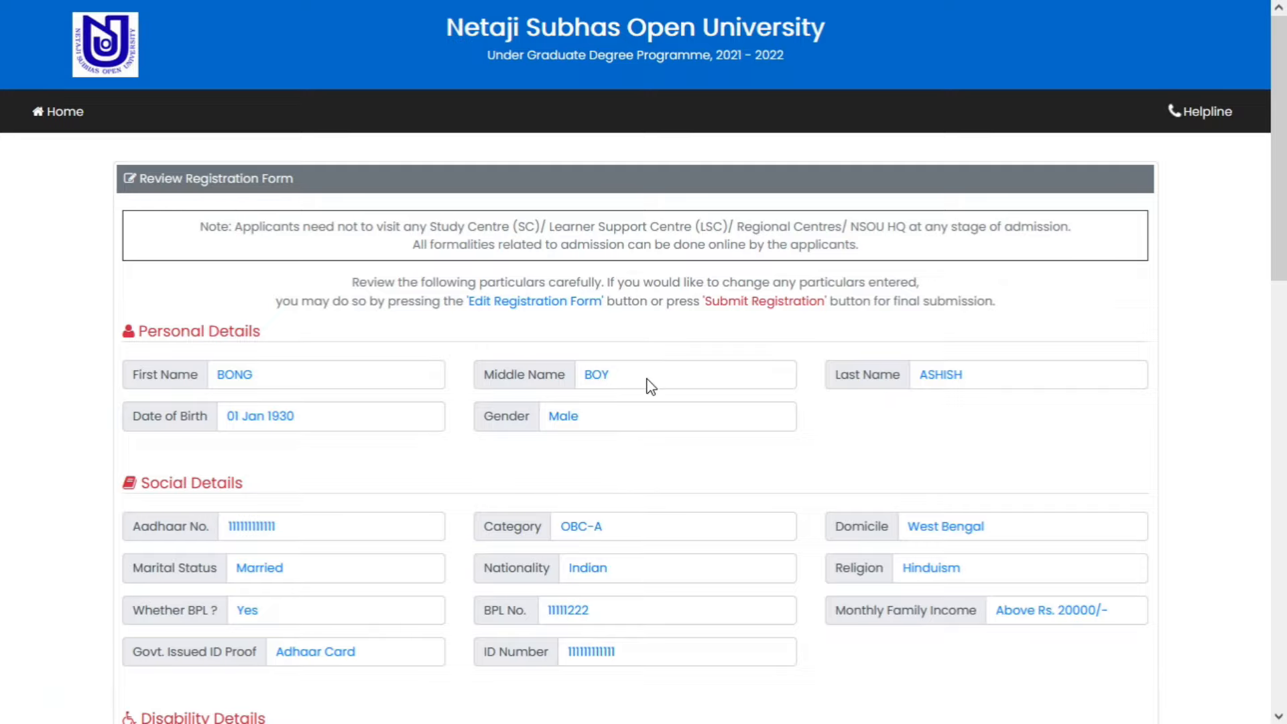
scroll(741, 497, down, 3)
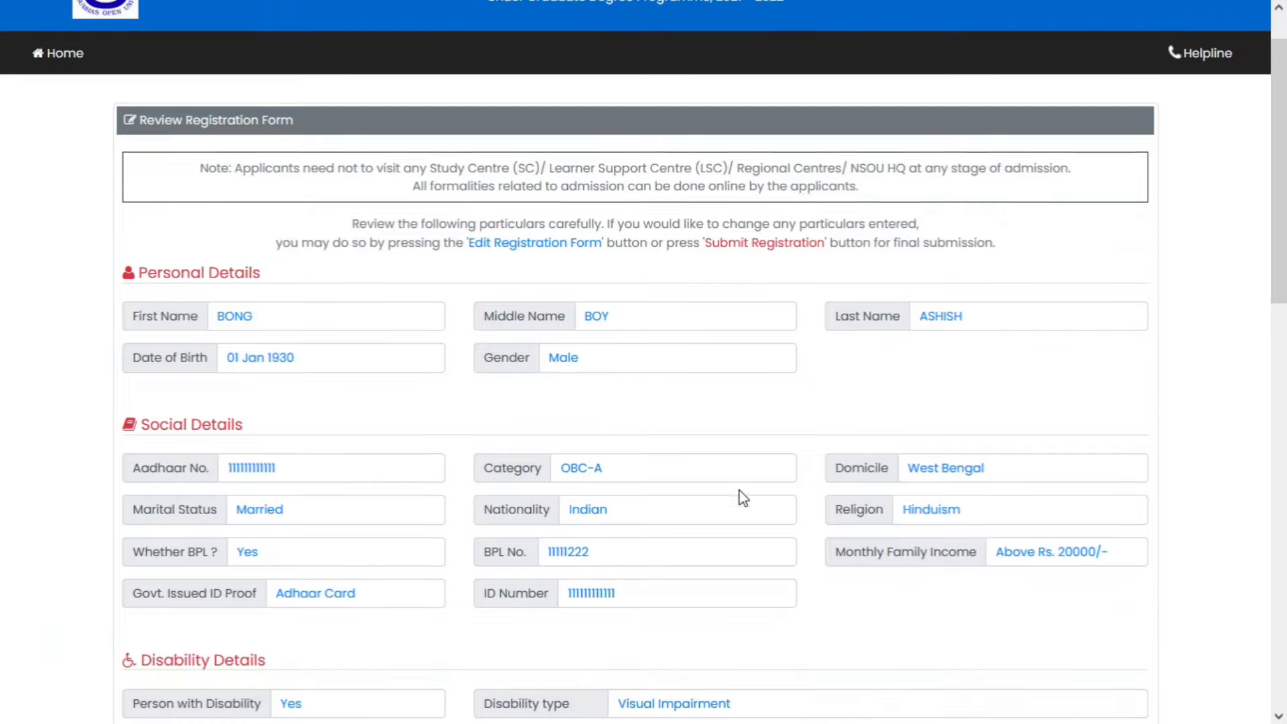
scroll(743, 498, down, 1)
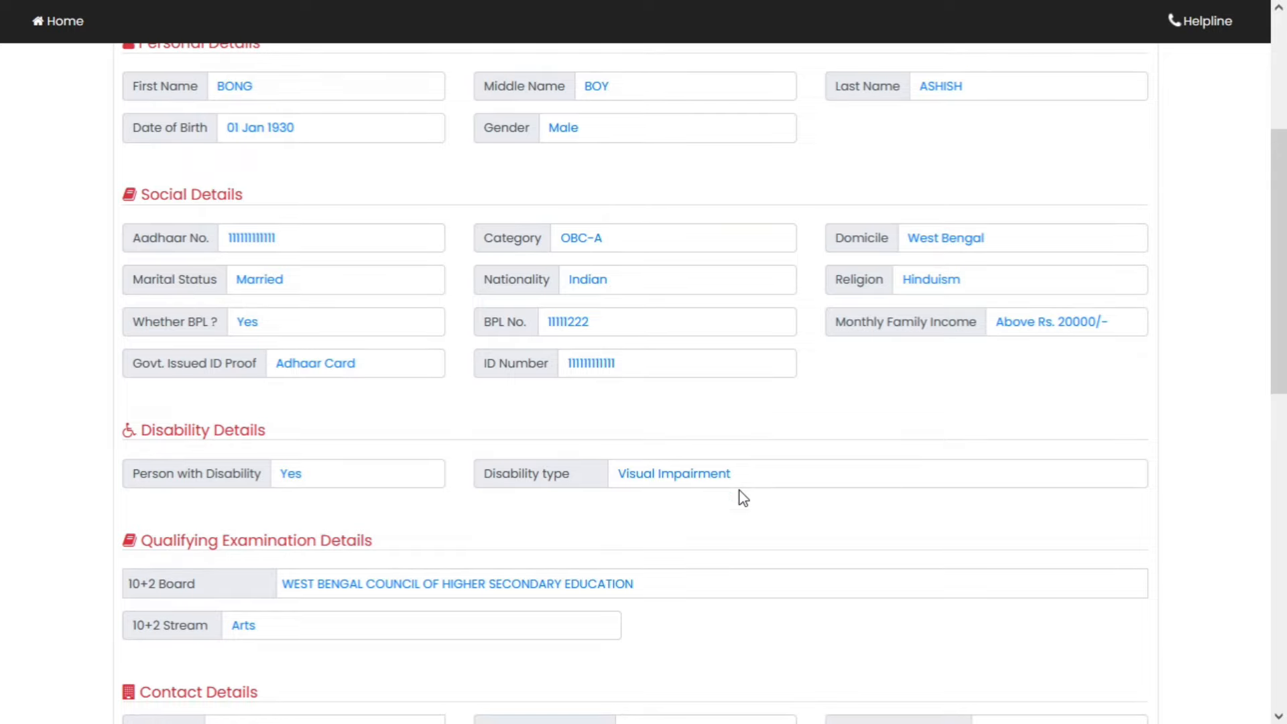
scroll(743, 498, down, 9)
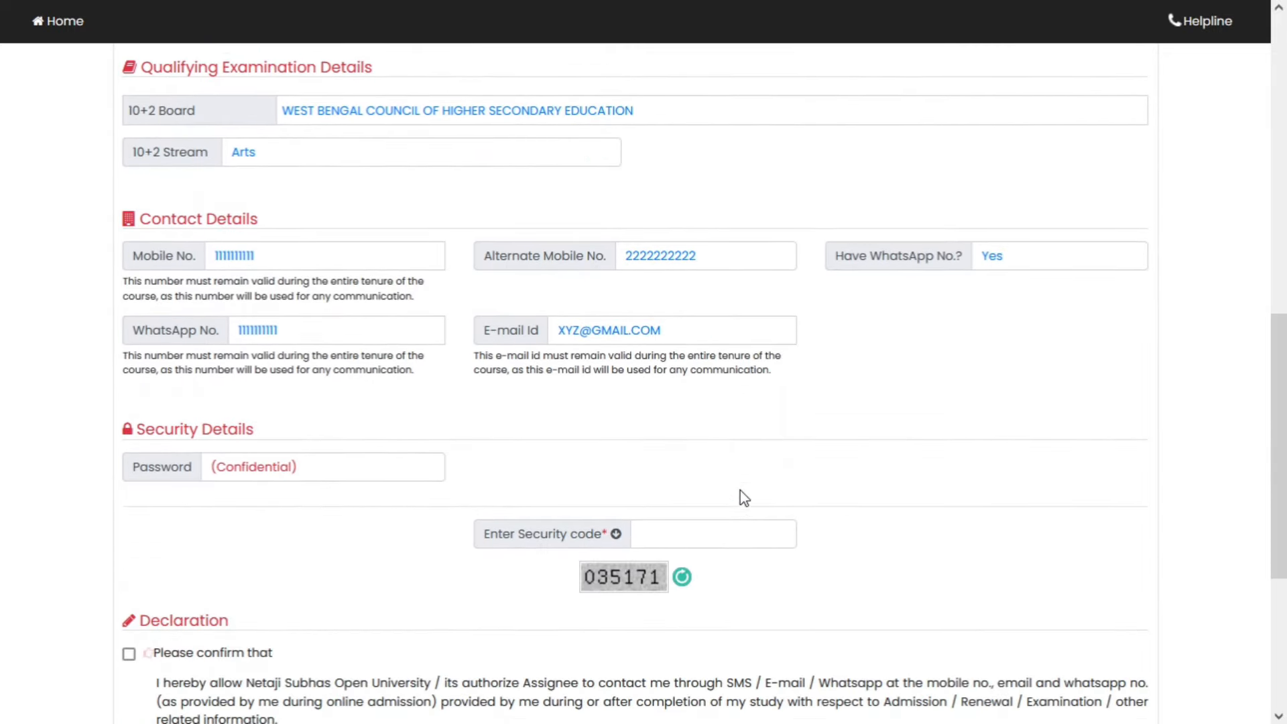
- Type the displayed security code and tick the Declaration checkbox
click(719, 427)
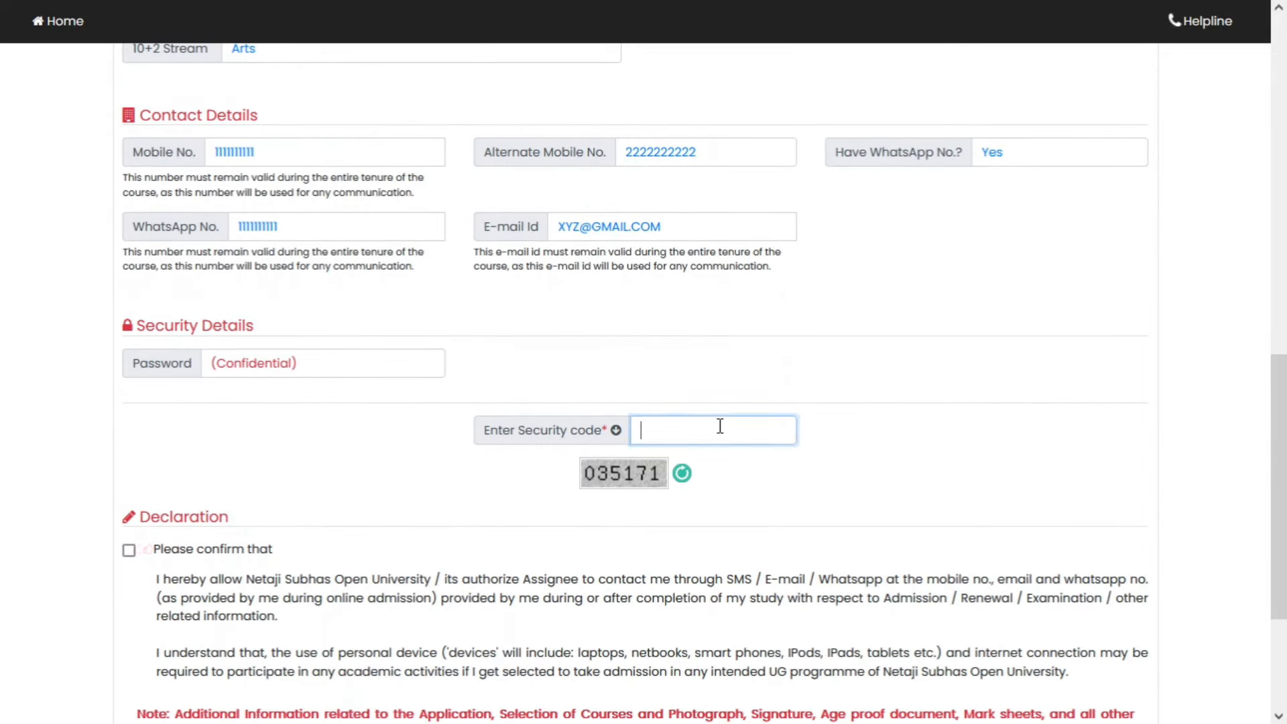
text(035171)
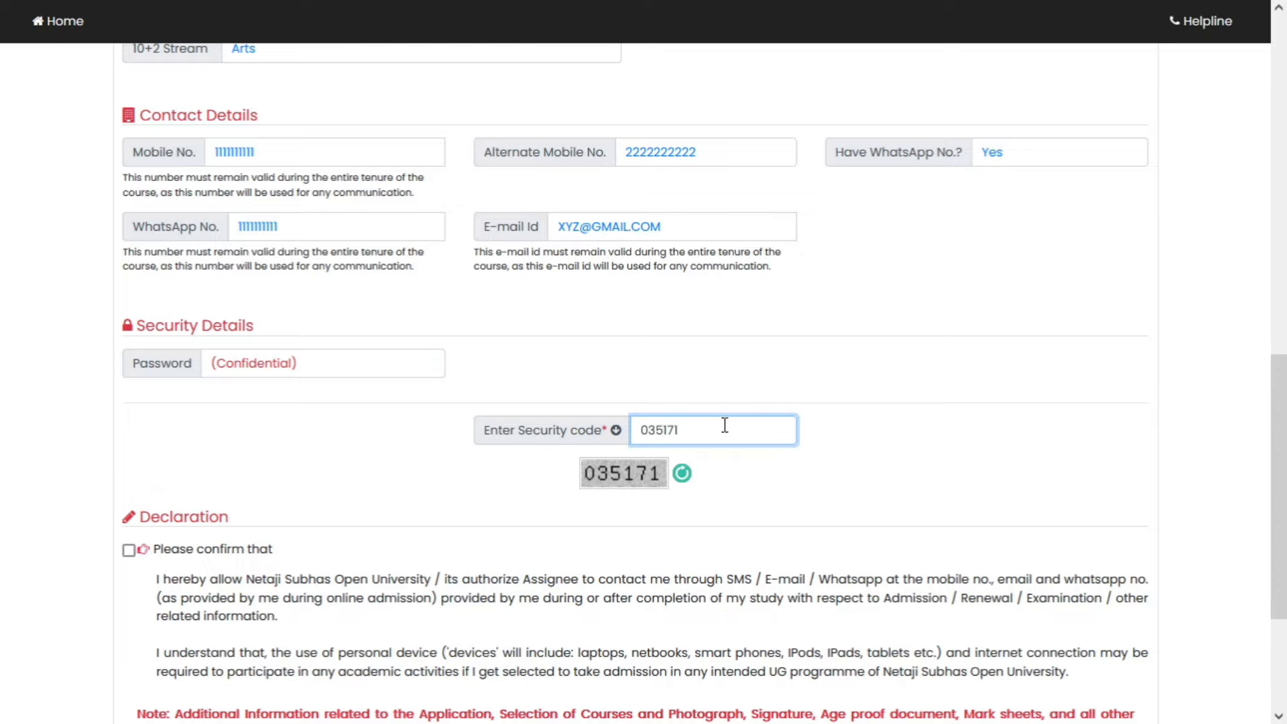
scroll(724, 425, down, 3)
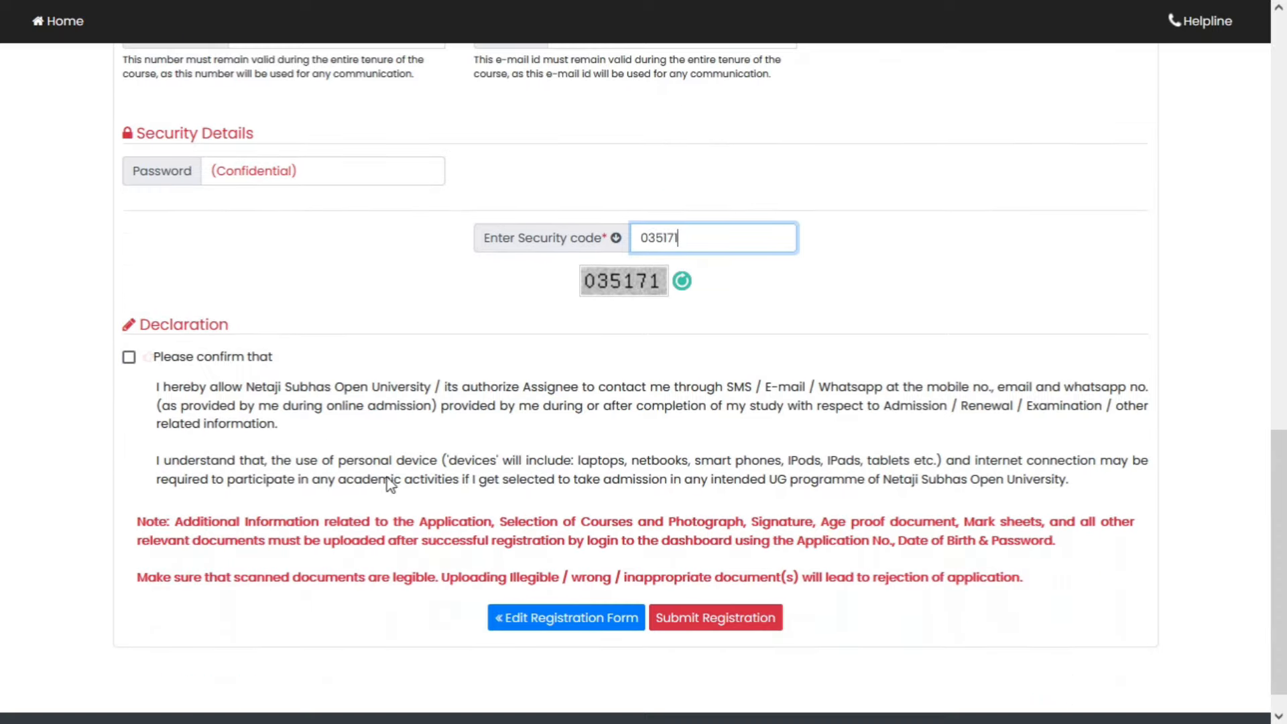
click(129, 358)
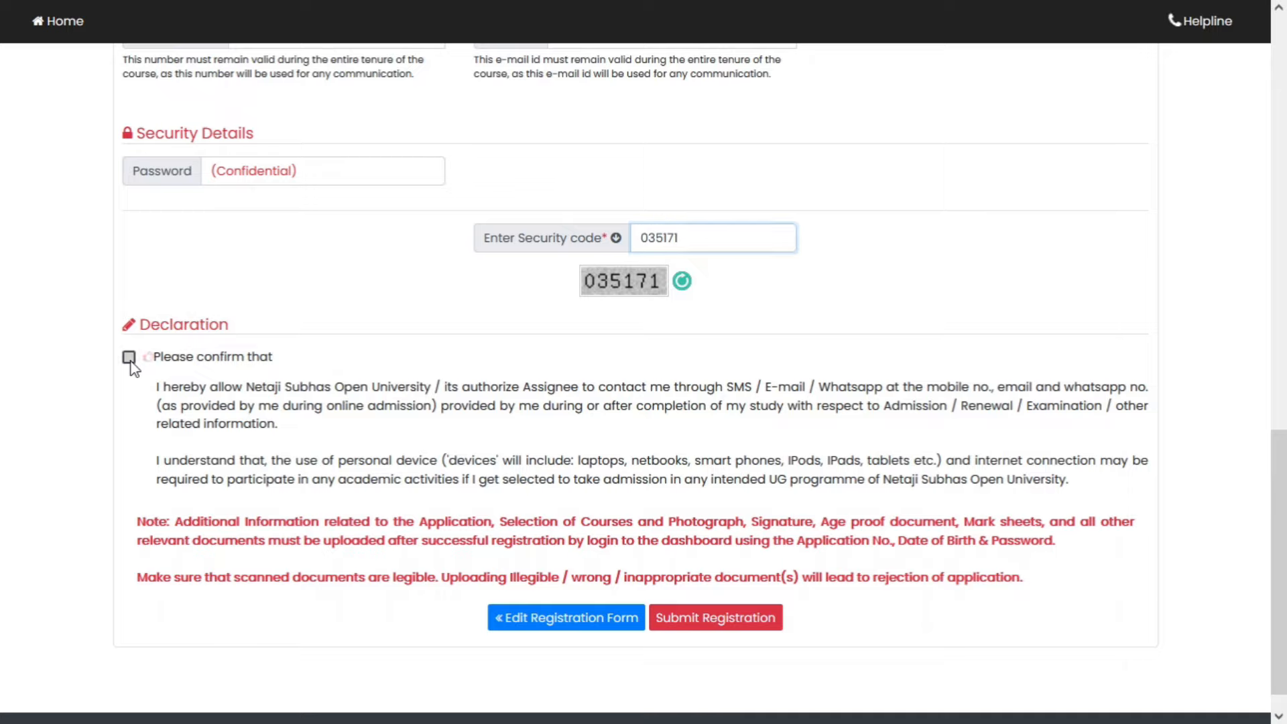
- Submit the registration and select the new Application No on the Registration Completed page
click(730, 624)
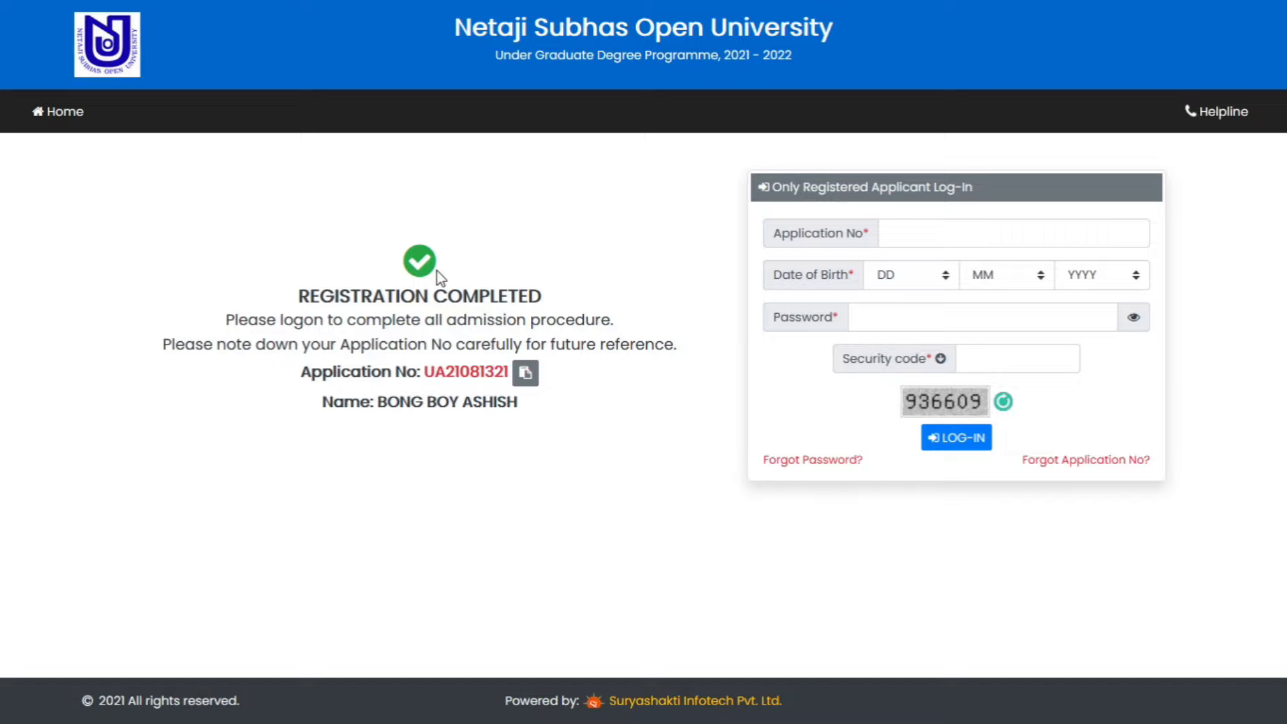
drag(299, 300, 544, 298)
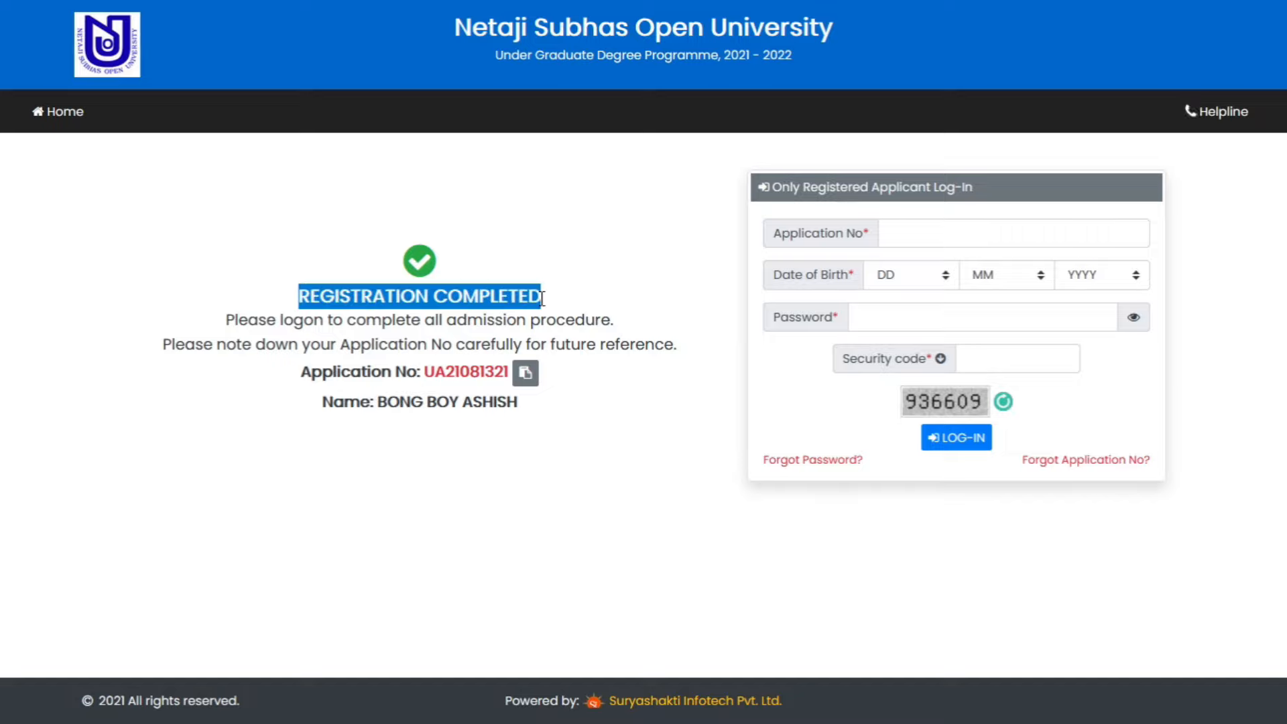
click(581, 285)
drag(423, 372, 507, 372)
click(405, 426)
drag(390, 405, 512, 405)
click(561, 435)
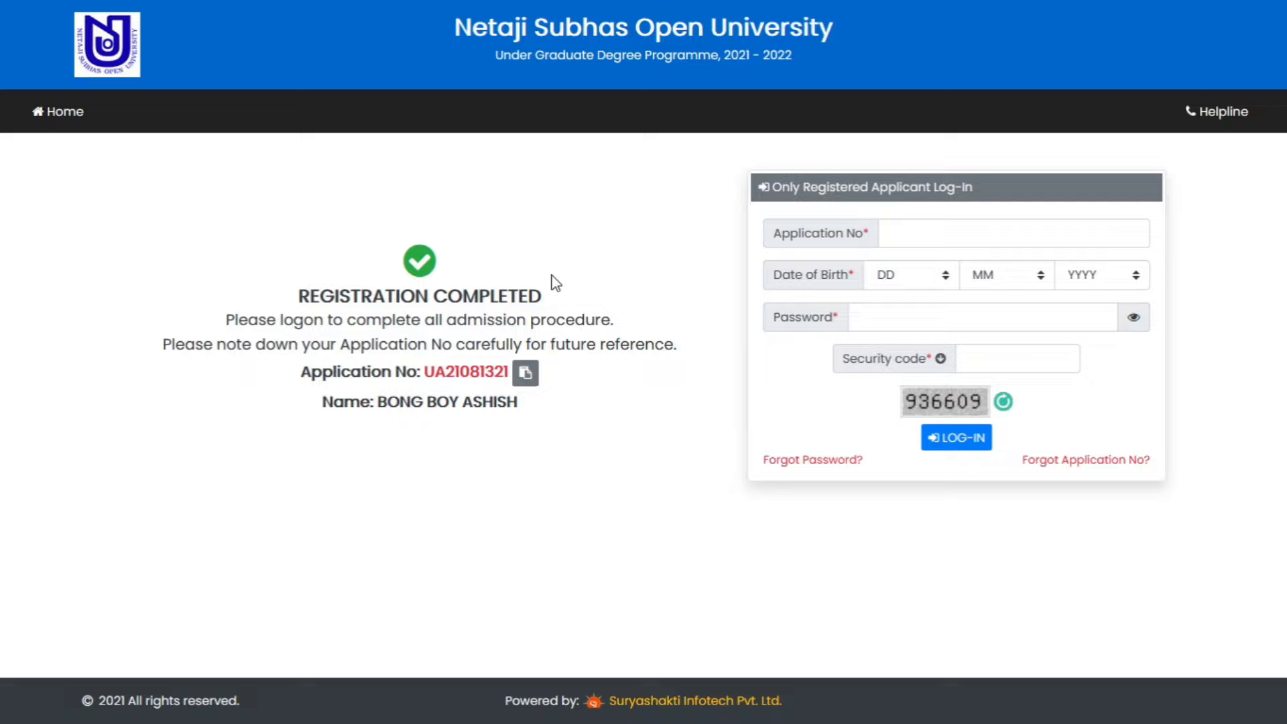
drag(509, 369, 426, 373)
key(ctrl+c)
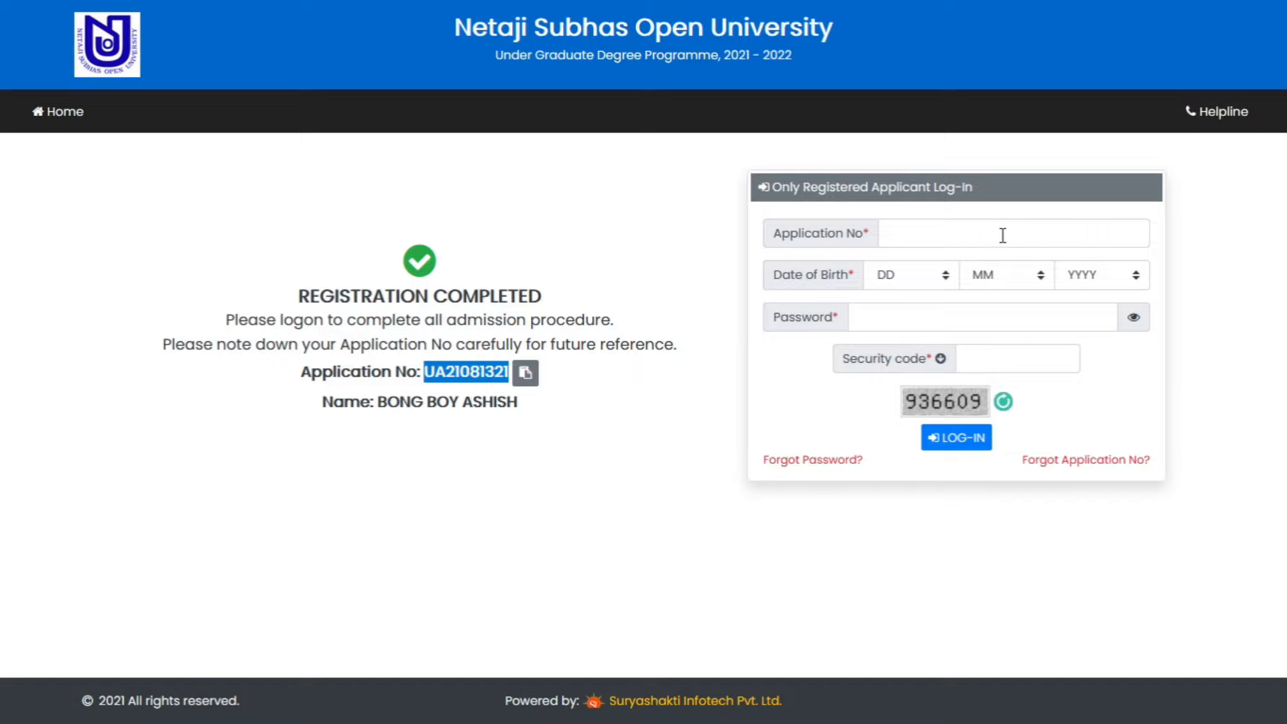
- Paste the application number into the login form and set the date of birth
click(907, 233)
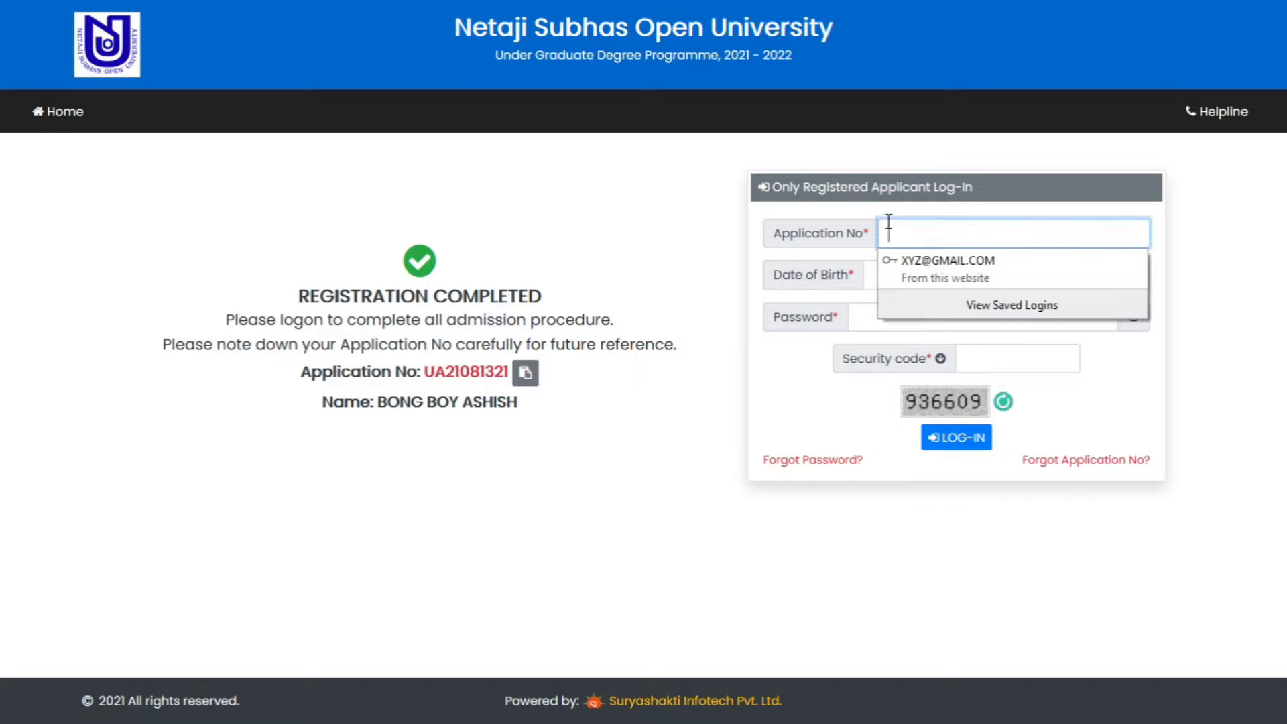
key(ctrl+v)
key(Tab)
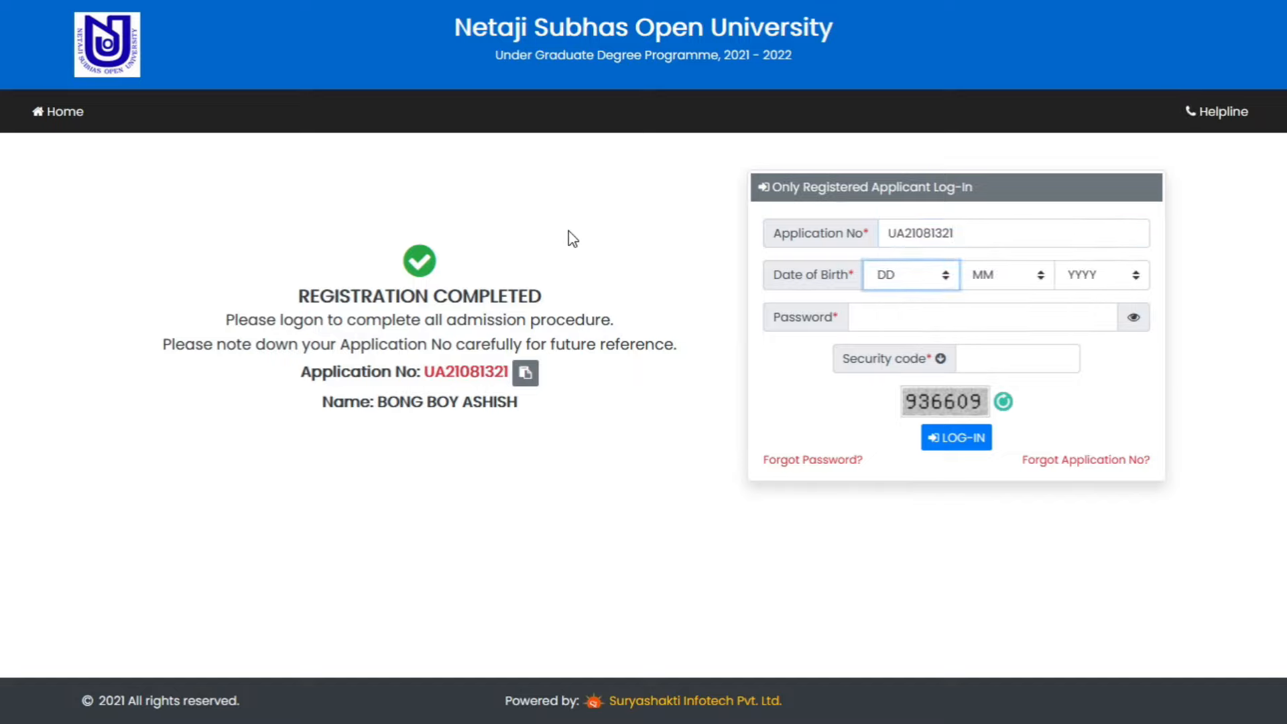
key(Tab)
key(Down)
key(Tab)
key(Down)
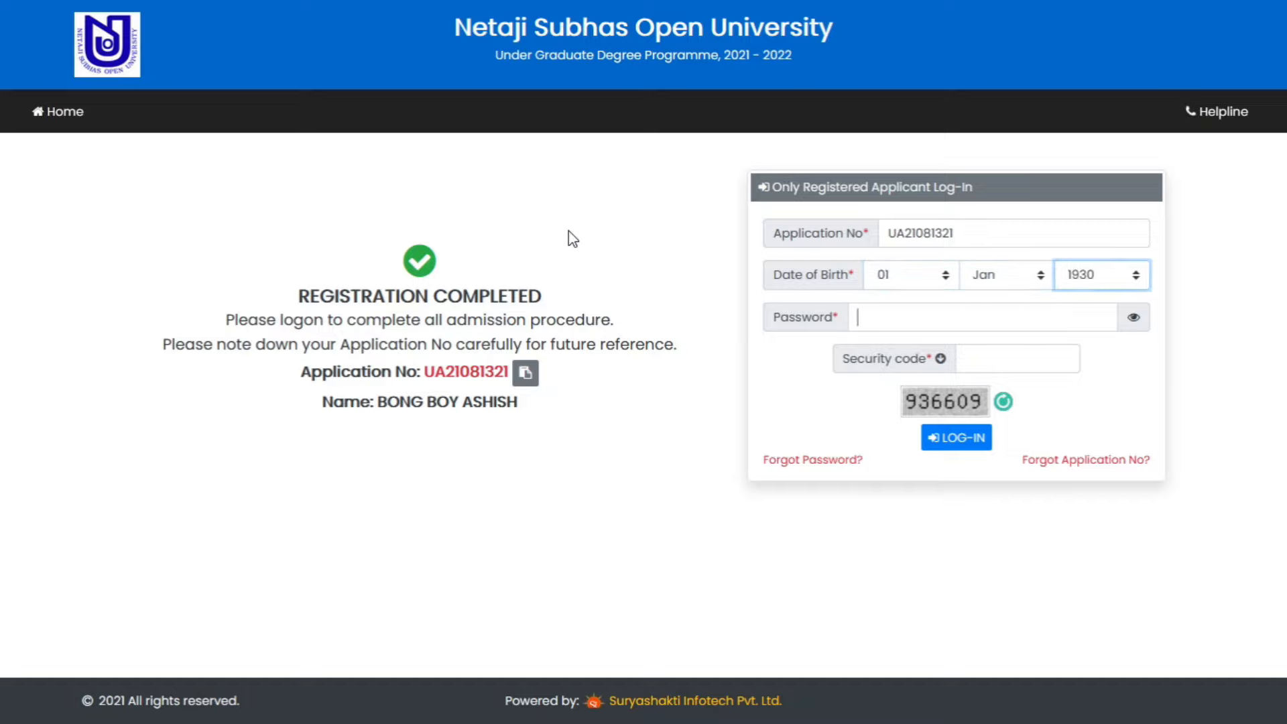
- Enter the password and the displayed security code, then log in as the applicant
key(Tab)
text(••••••••••)
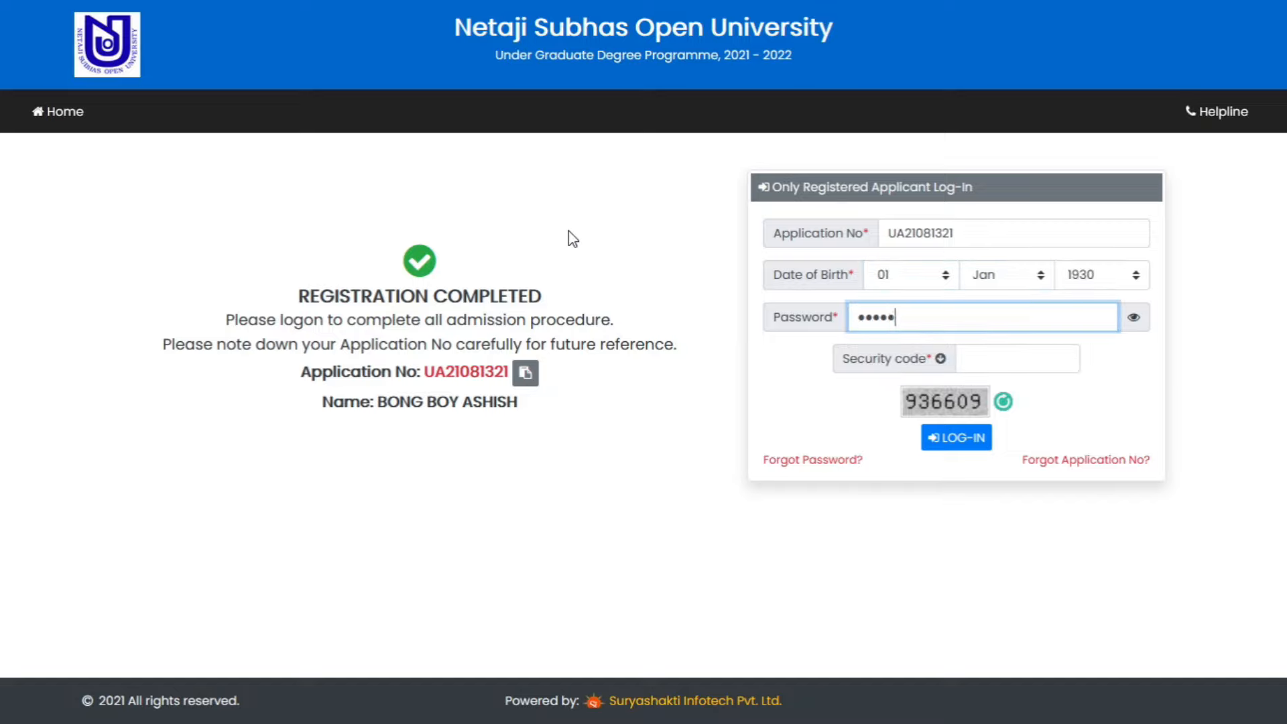
key(Tab)
text(936609)
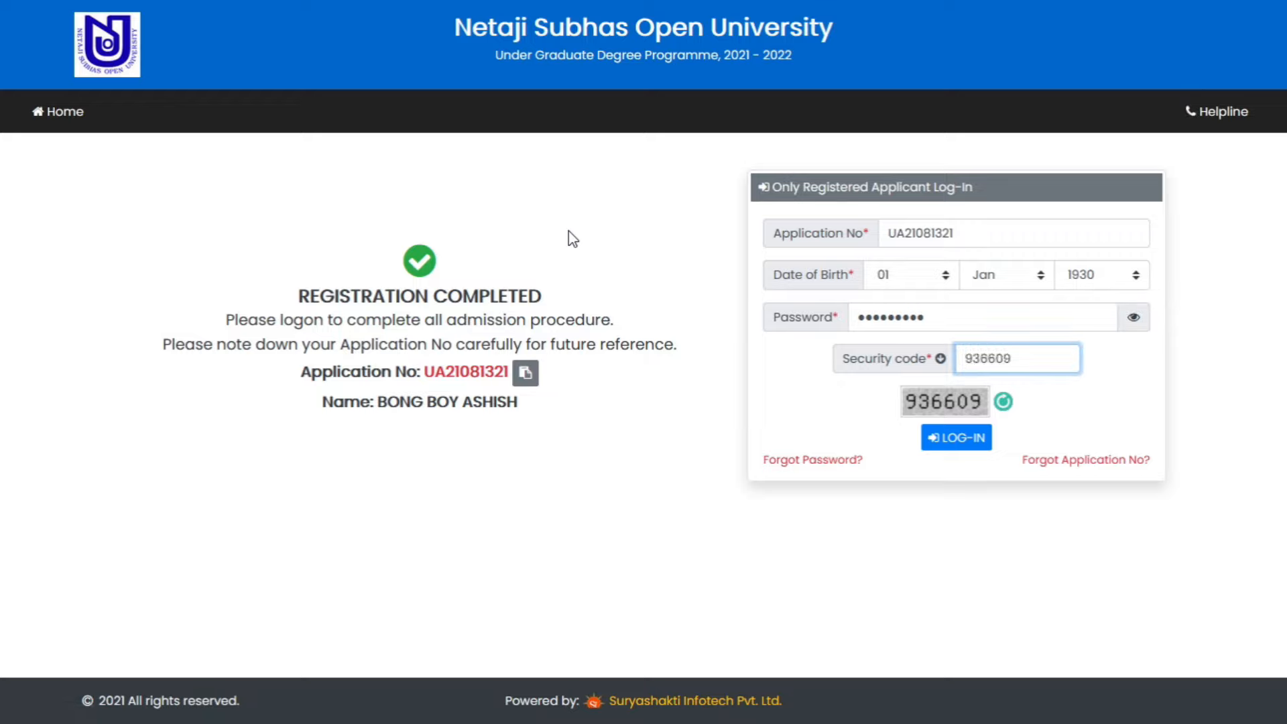
click(964, 445)
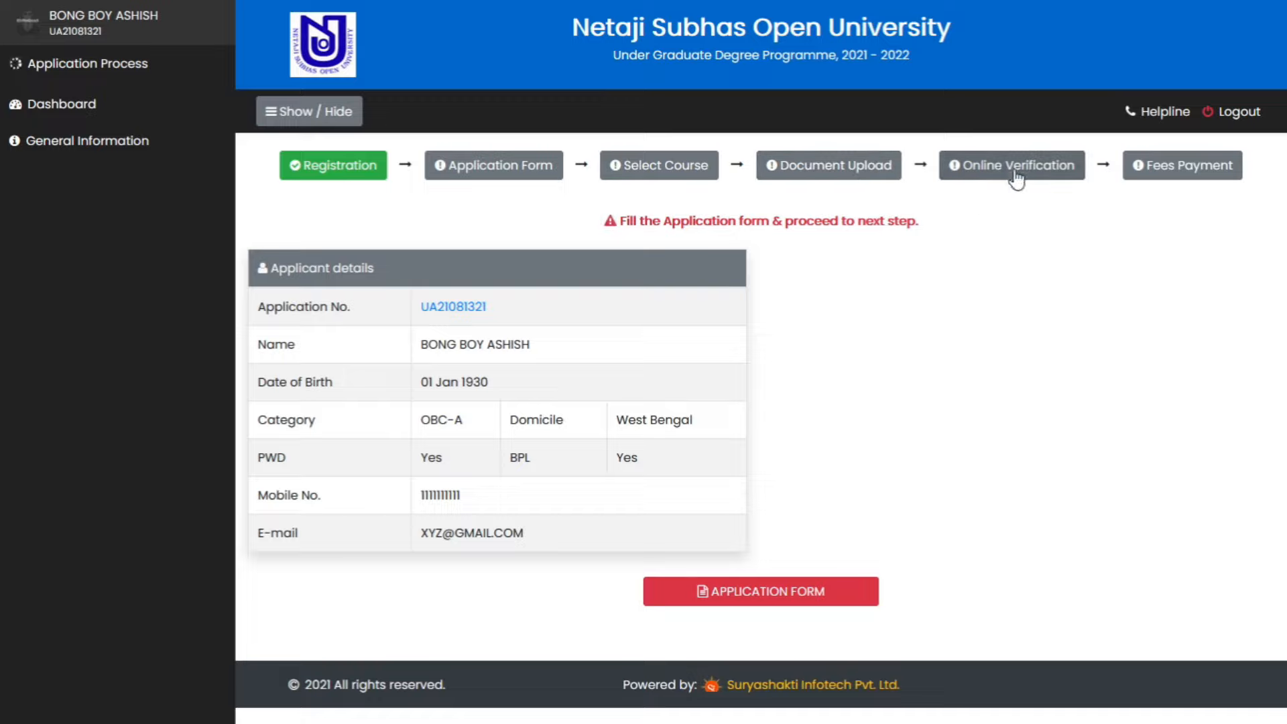
- Open the Application Form from the dashboard and read the note about visiting study centres
click(754, 593)
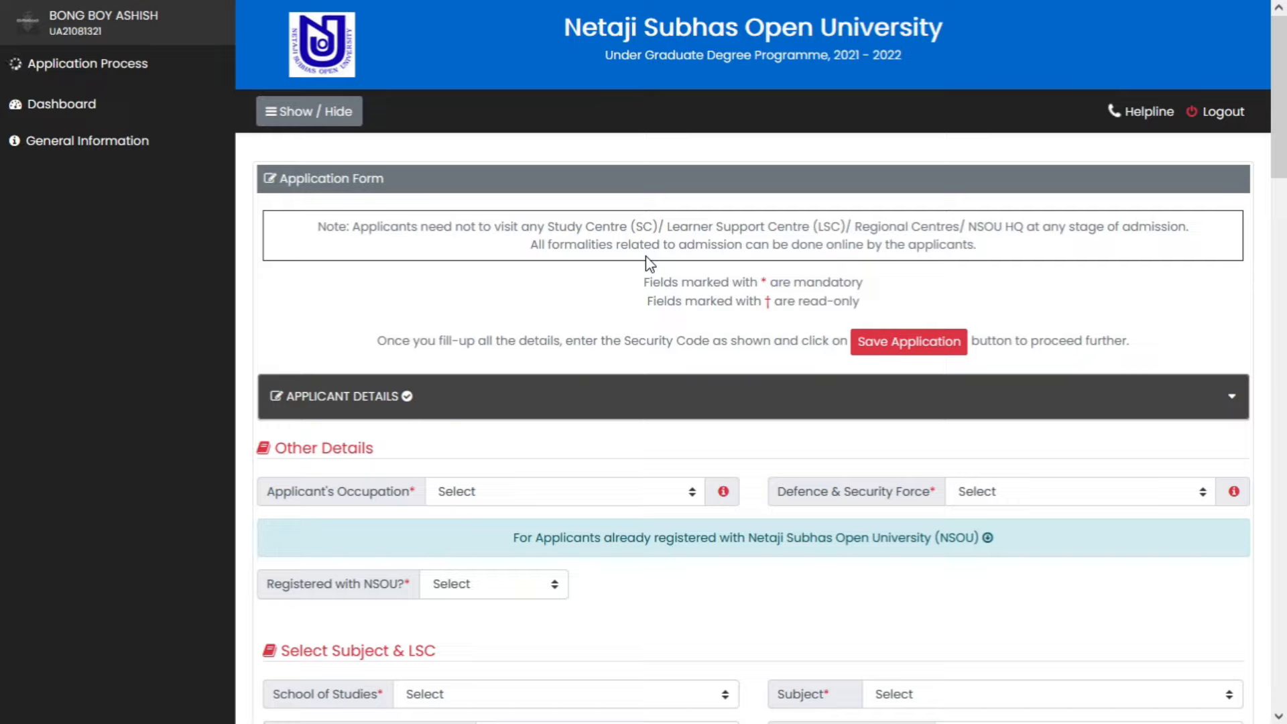
drag(355, 232, 1194, 230)
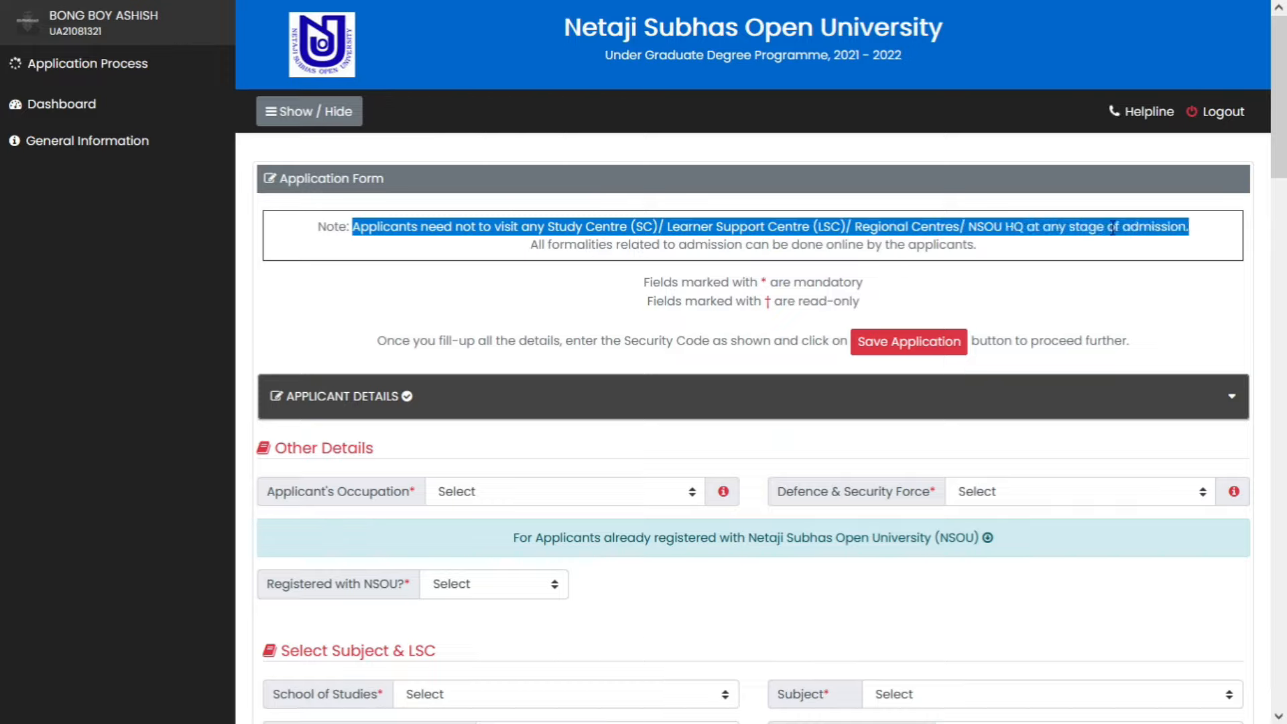
click(1103, 229)
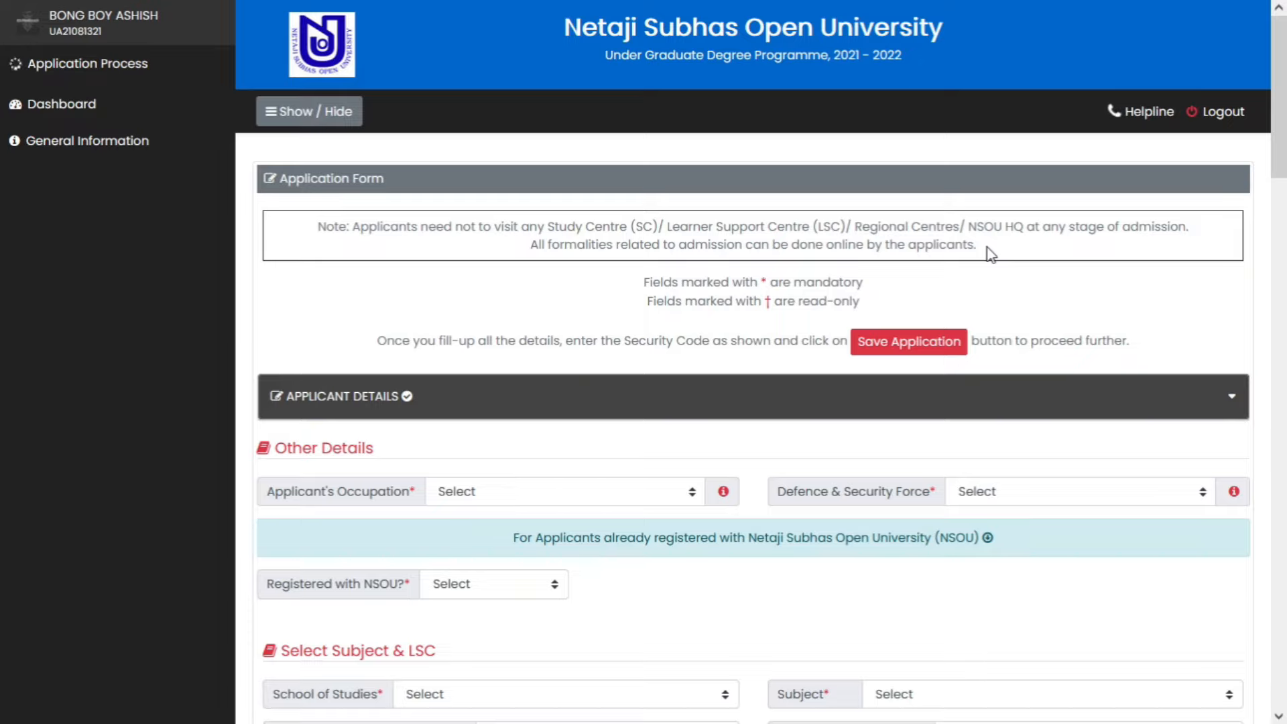
scroll(990, 254, down, 1)
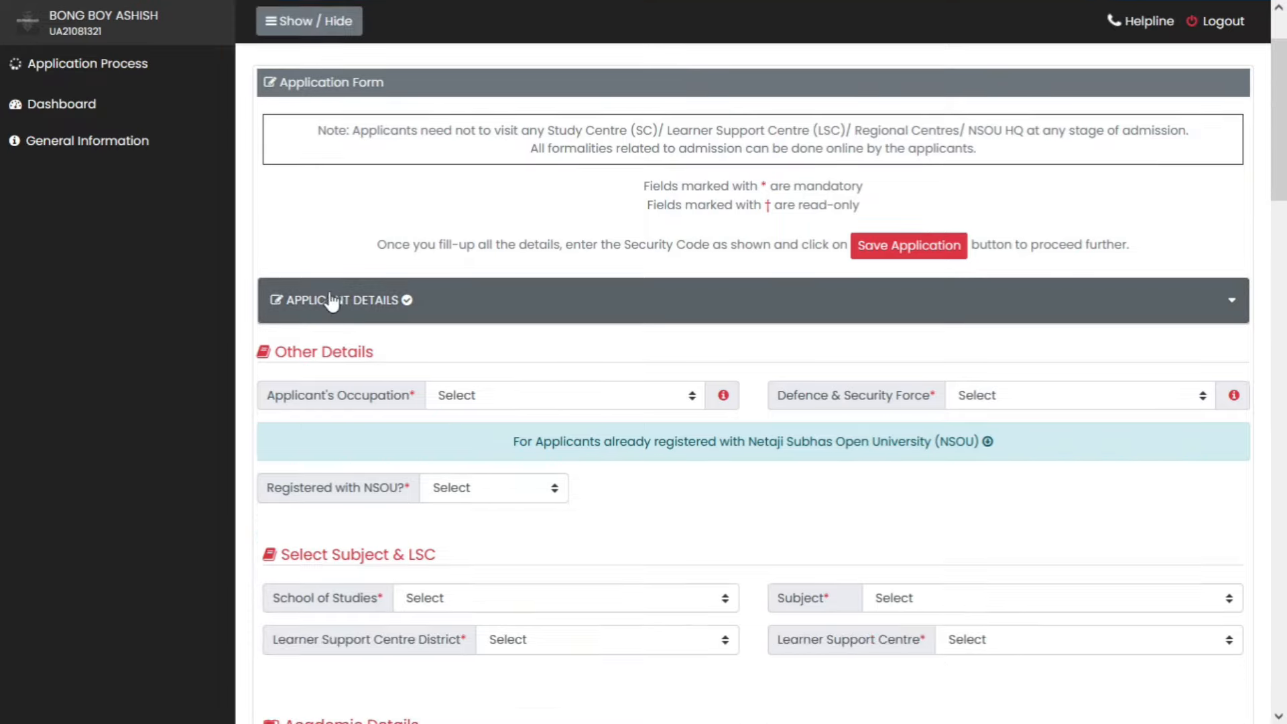
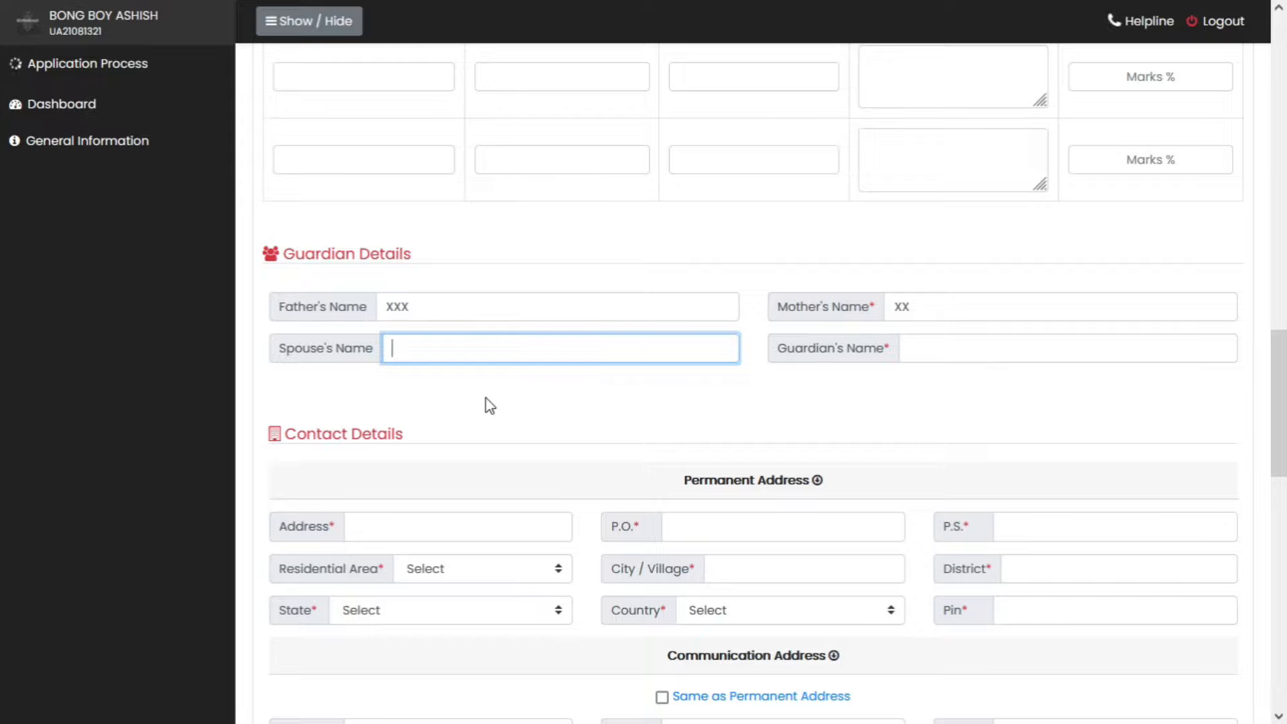
- Enter the spouse's and guardian's names, then start the permanent address with the house number
text(VVV)
click(969, 347)
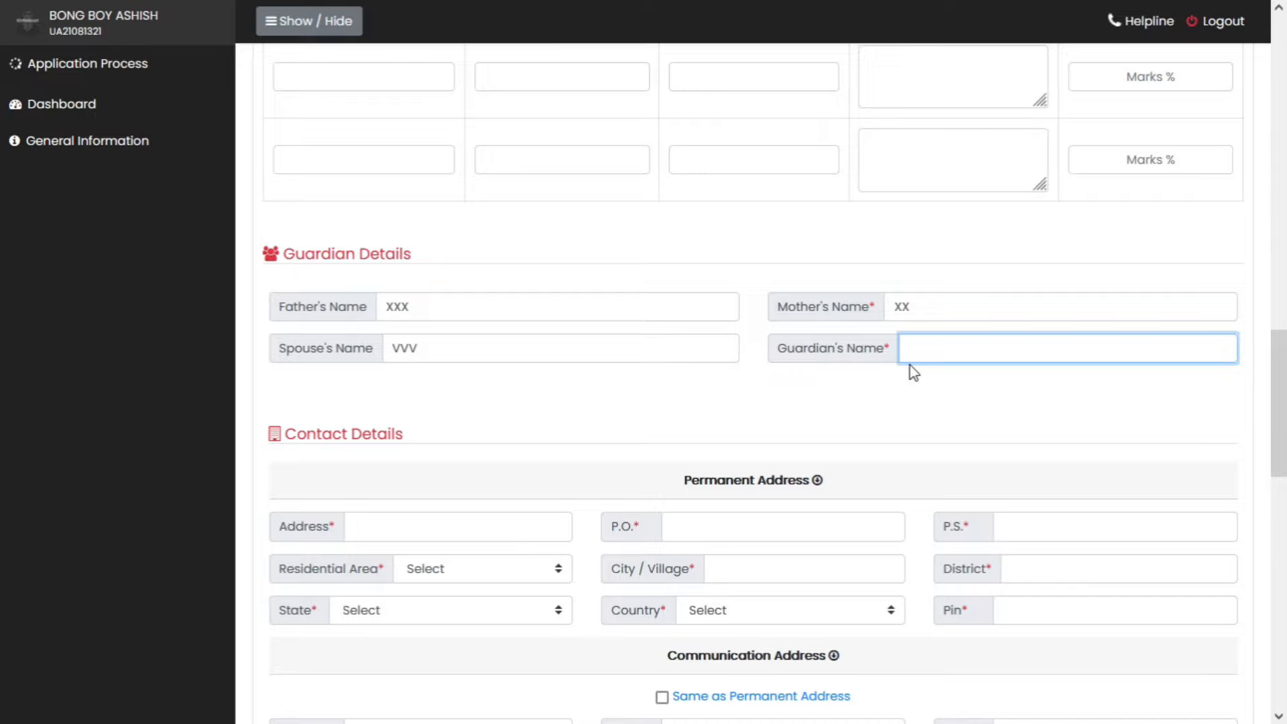
scroll(913, 373, down, 3)
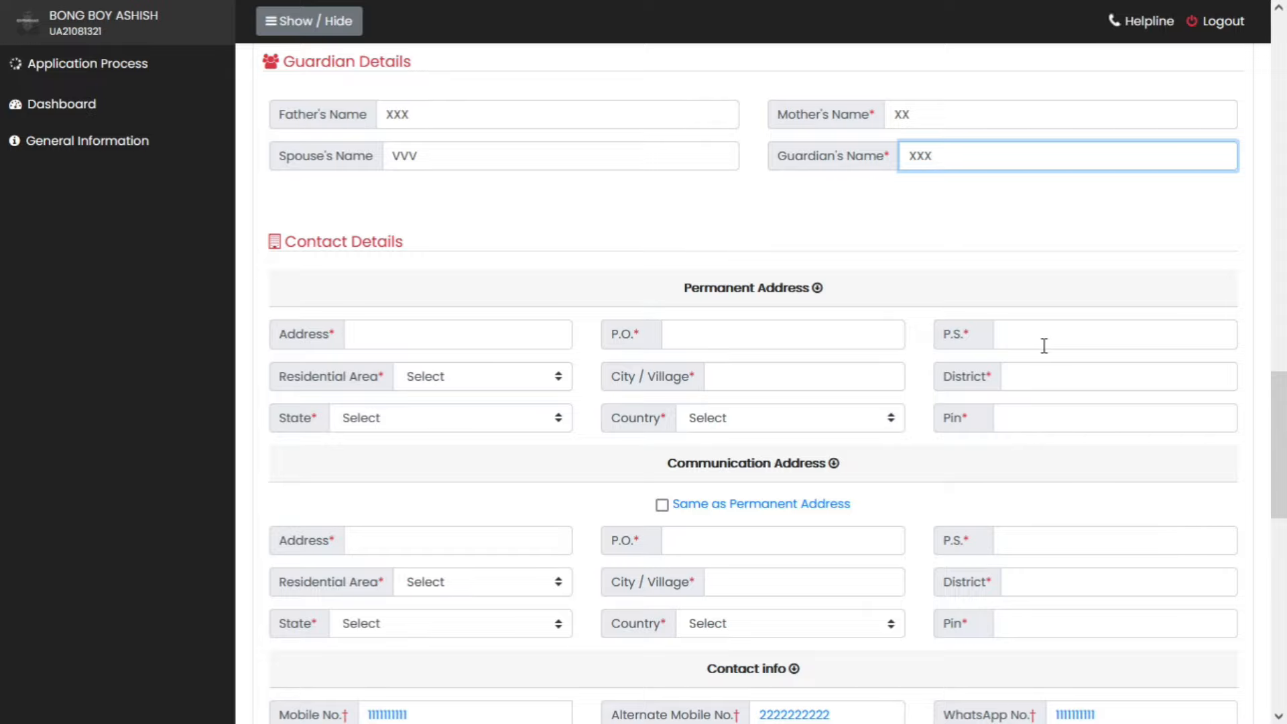
click(476, 339)
text(2344)
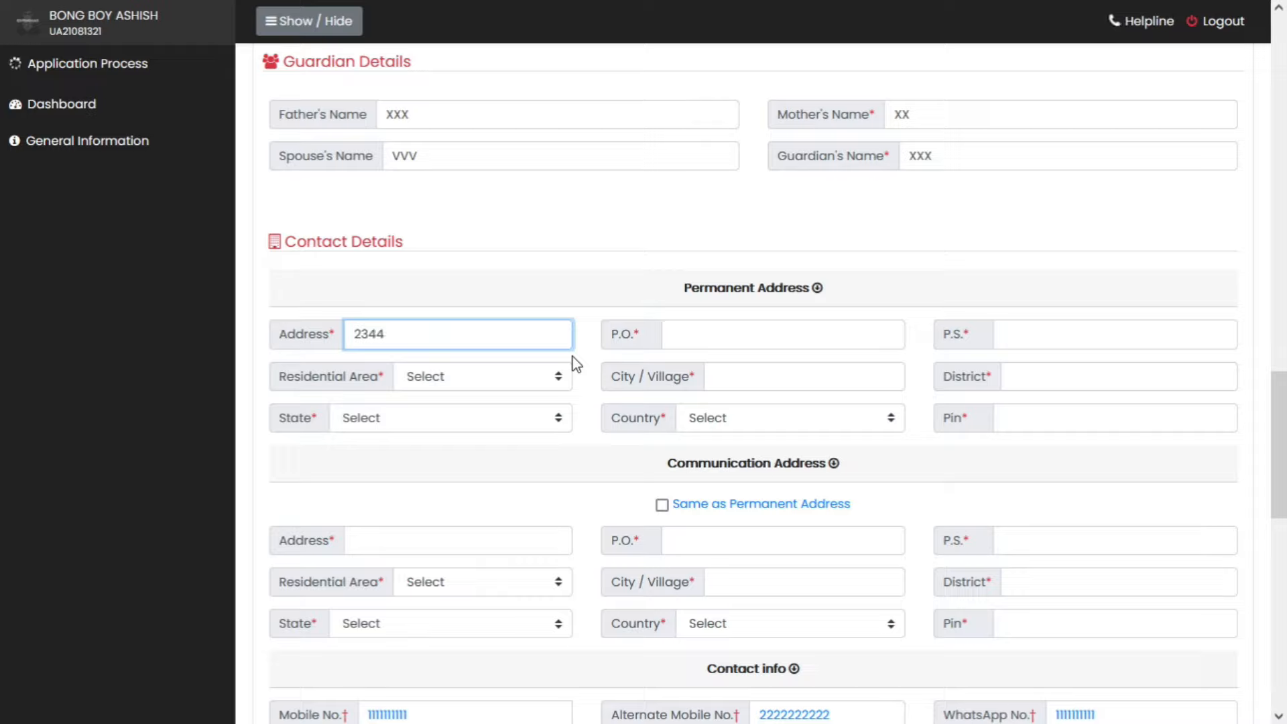
- Fill in the post office, police station, Corporation Area residence type, city and district
click(751, 334)
text(XXX)
click(1106, 345)
text(X)
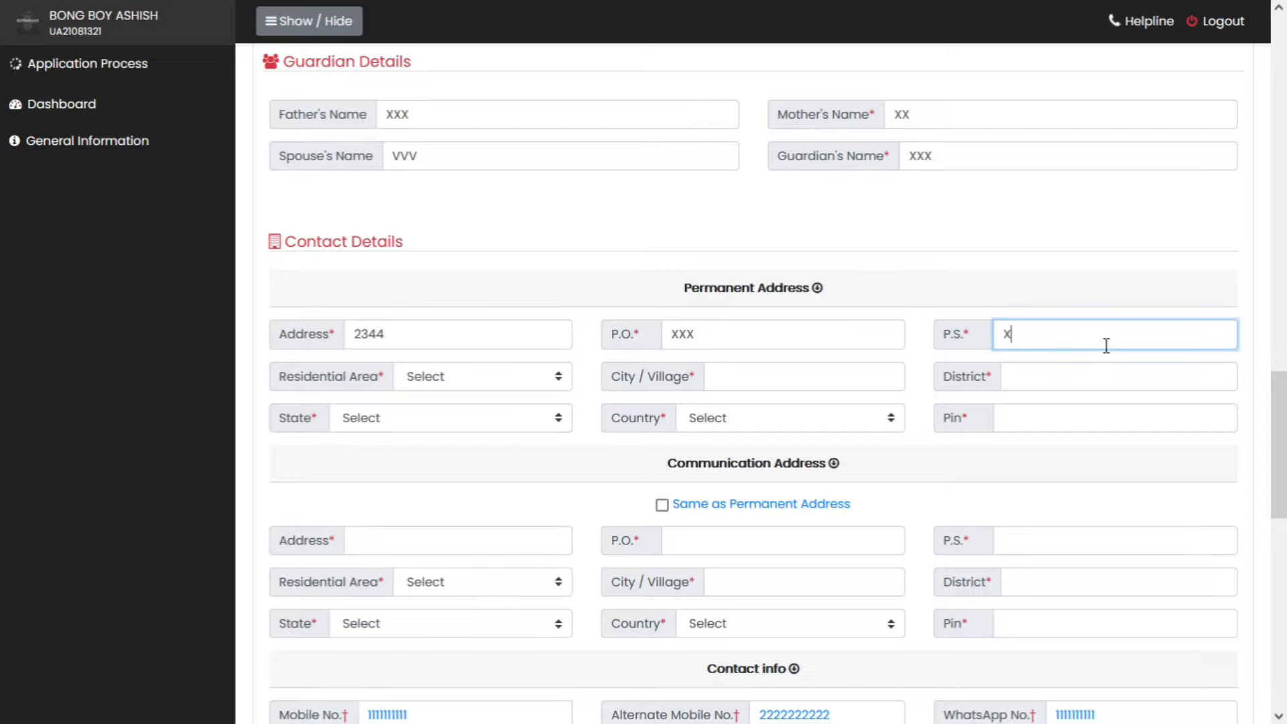
text(X)
click(463, 377)
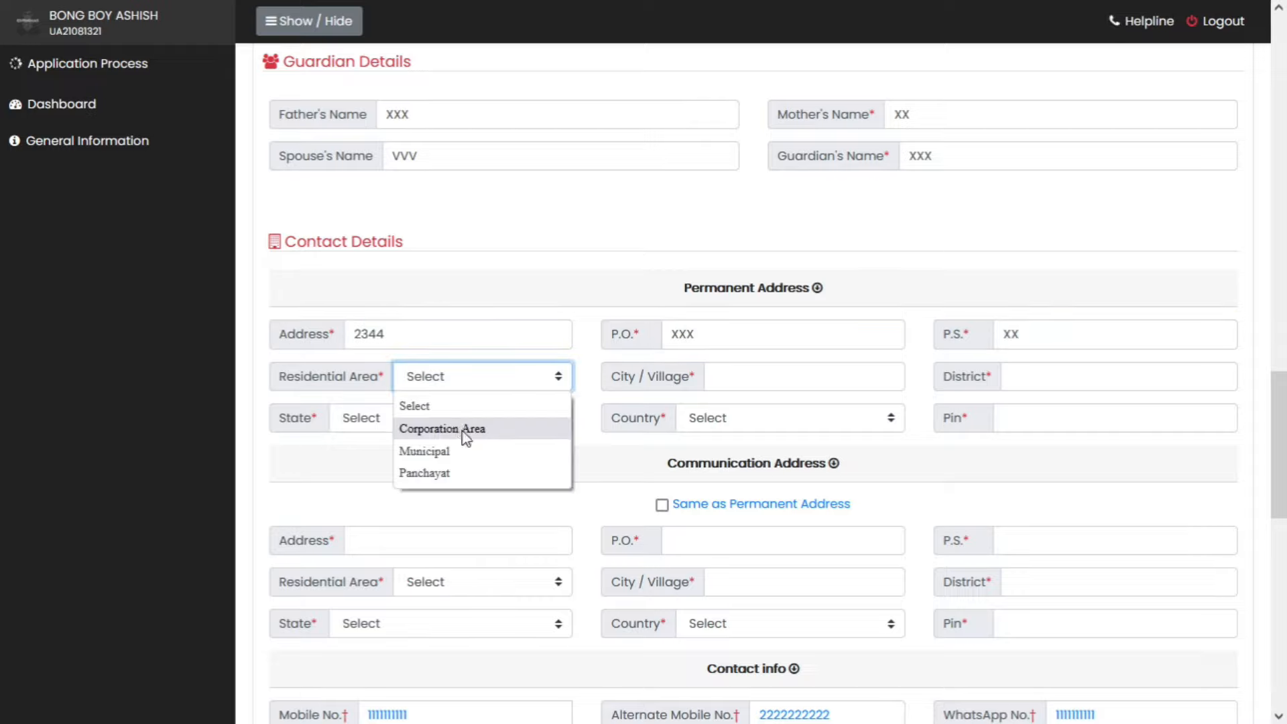
click(462, 432)
click(818, 377)
text(HHH)
click(1049, 376)
text(HHH)
- Set the state to West Bengal and the country to India, and enter the pin code
click(392, 424)
scroll(440, 362, down, 5)
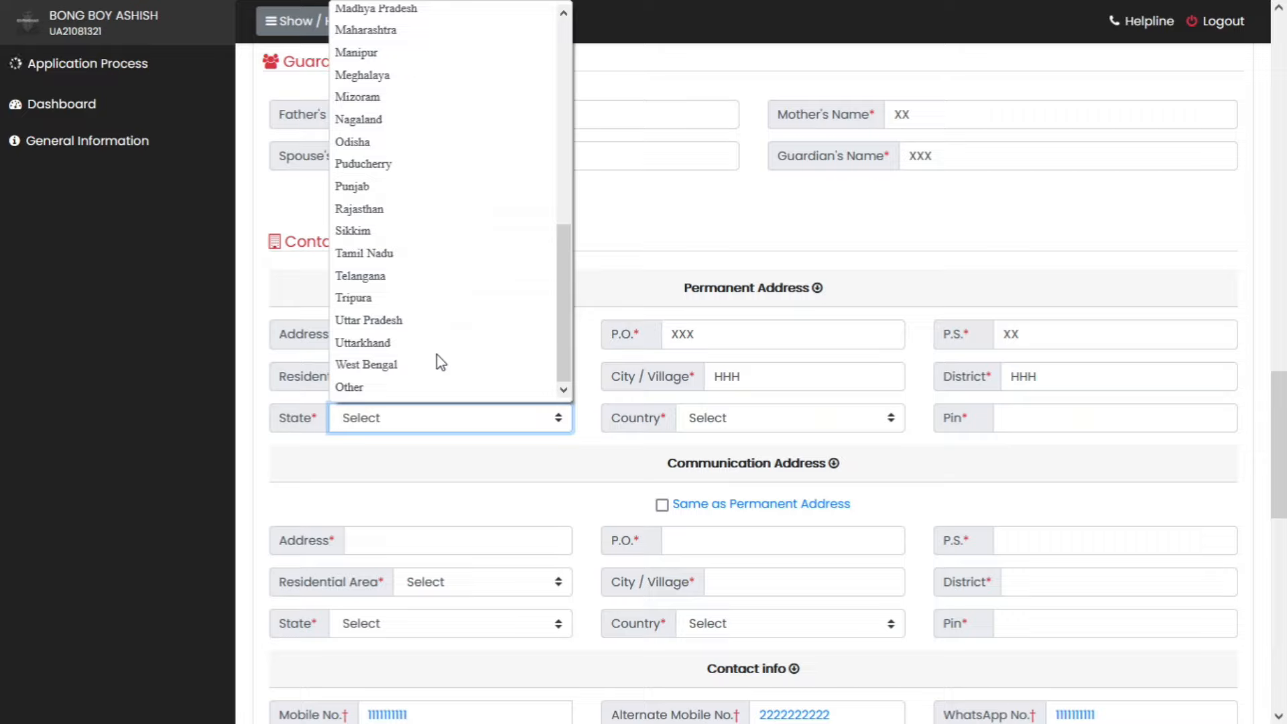
click(412, 368)
click(814, 419)
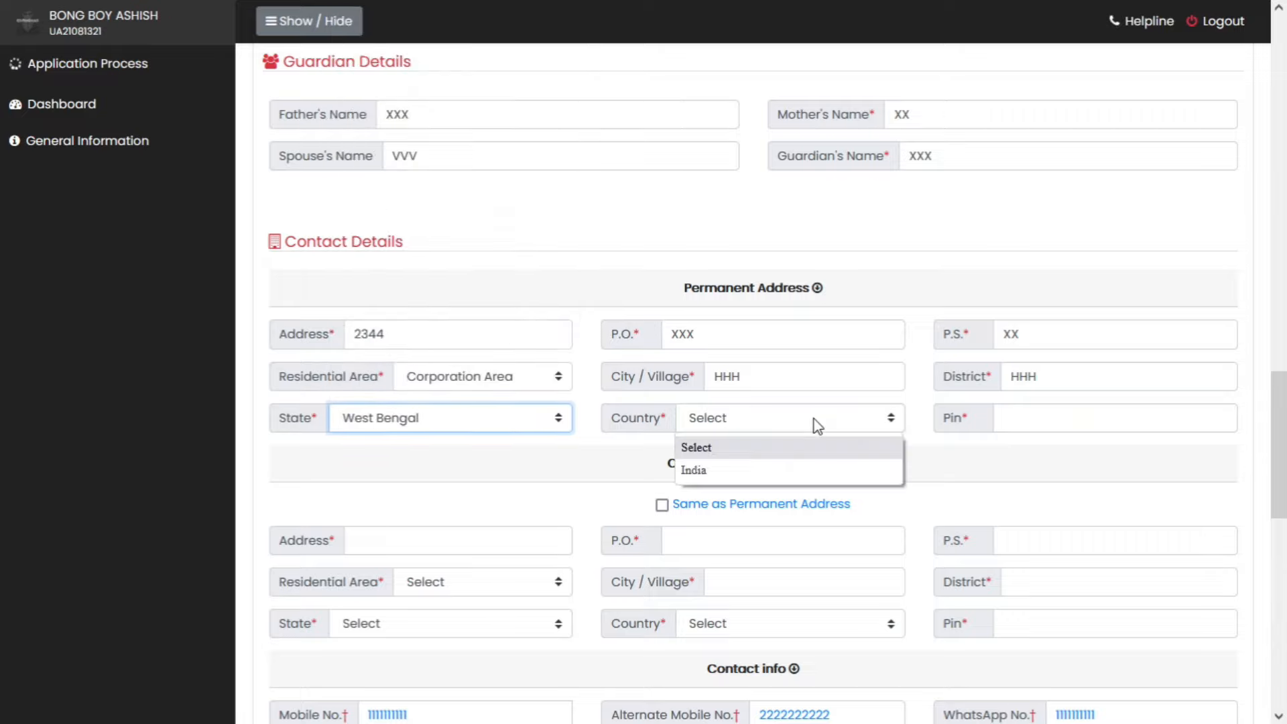
click(796, 471)
click(1056, 426)
text(111111)
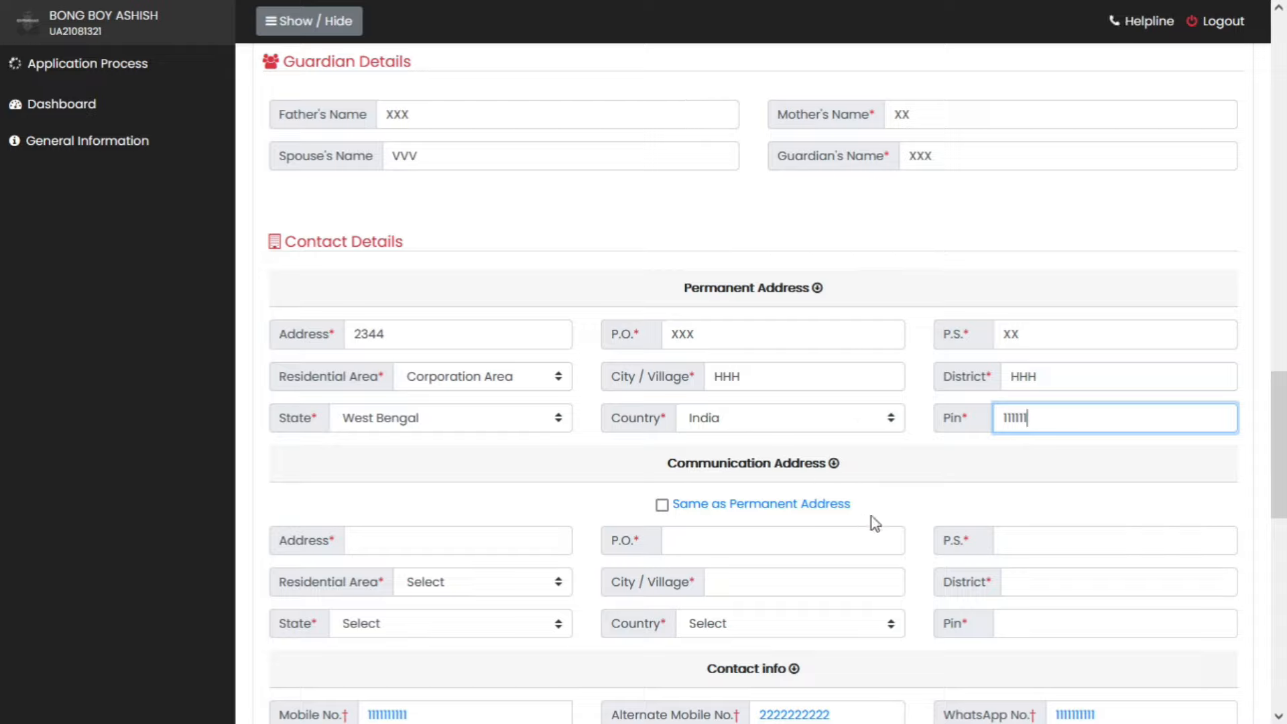
- Reuse the permanent address as the communication address and enter the displayed security code
scroll(872, 516, down, 1)
click(662, 410)
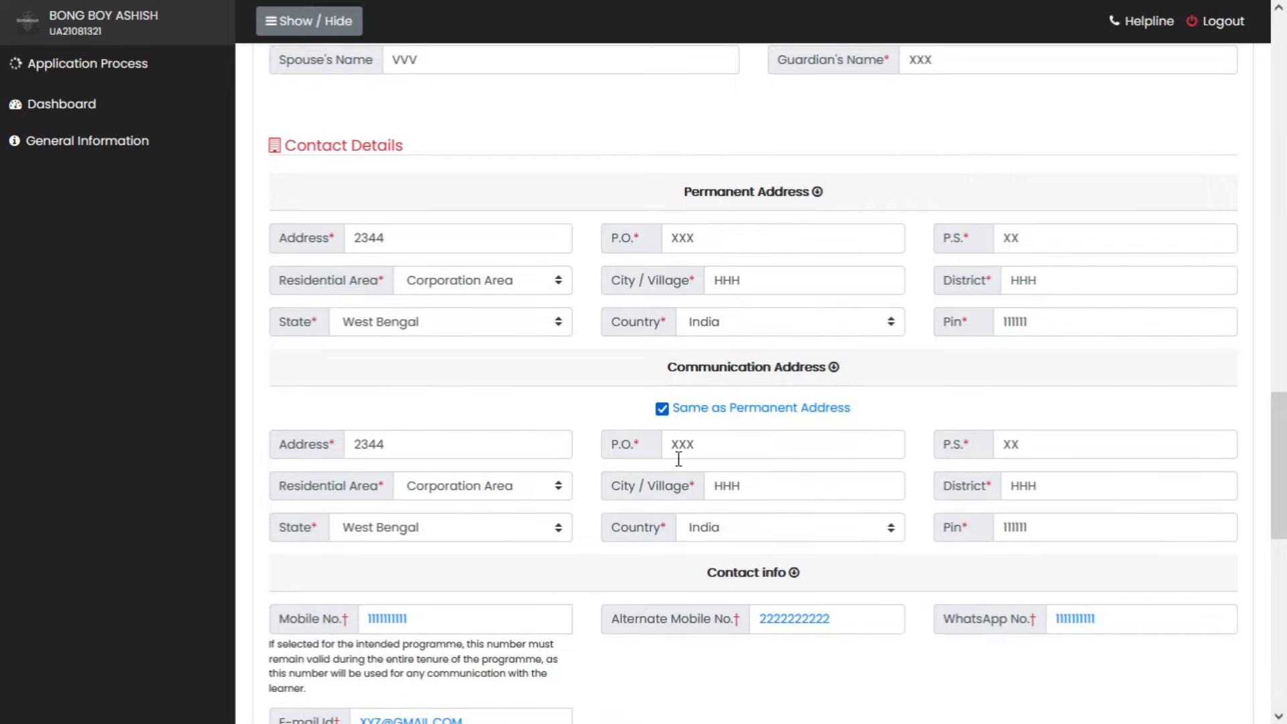
scroll(906, 433, down, 2)
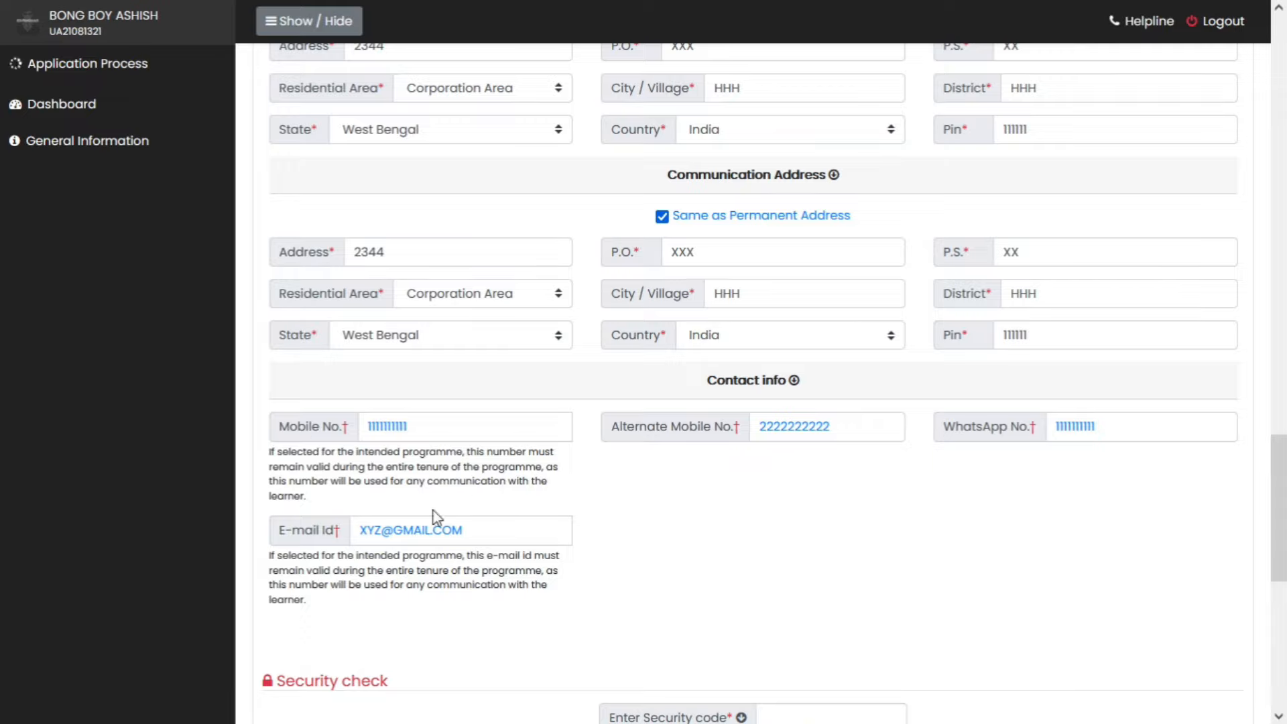
scroll(786, 500, down, 3)
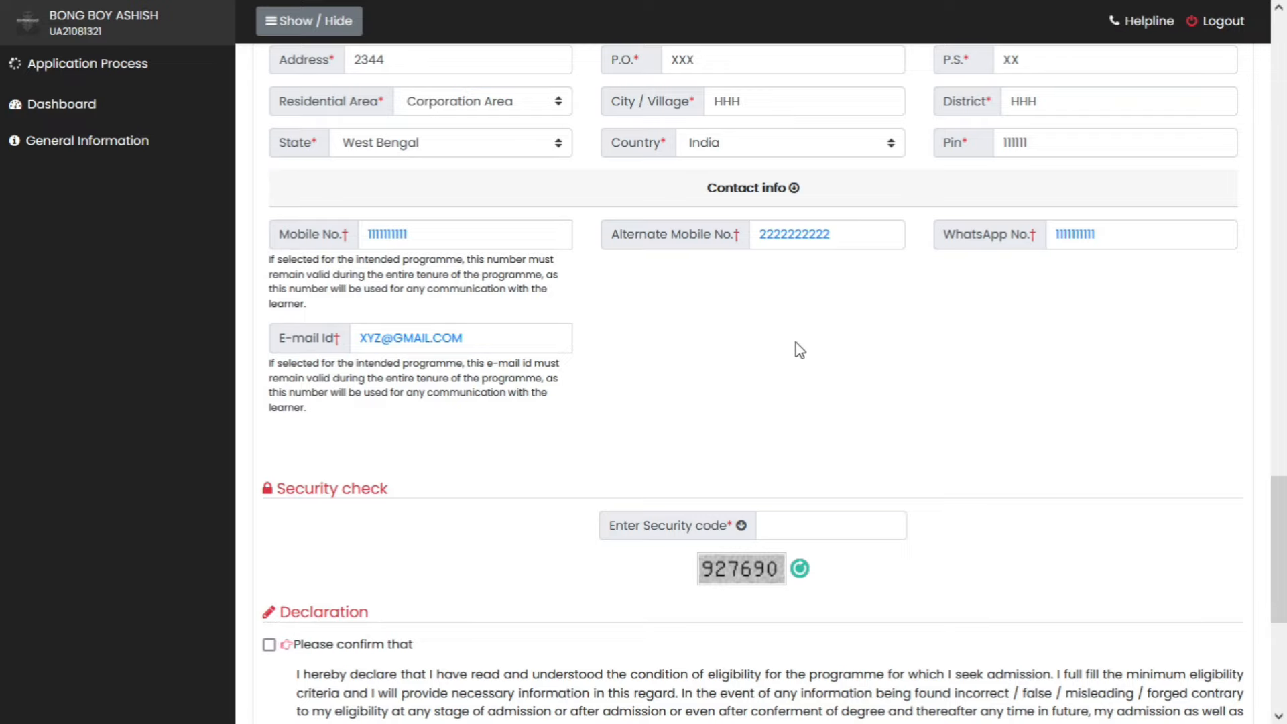
scroll(795, 342, down, 1)
click(831, 425)
text(927690)
- Accept the declaration and save the application form
scroll(437, 463, down, 2)
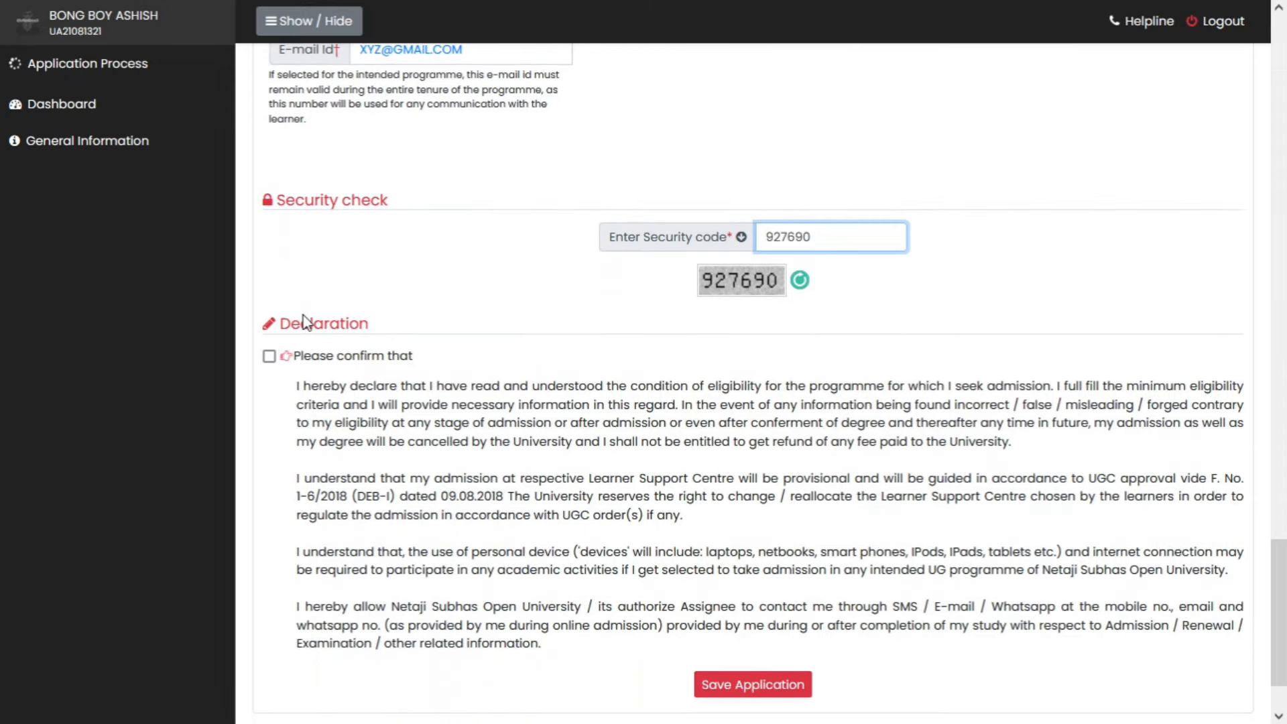
click(269, 356)
scroll(754, 411, down, 1)
click(750, 571)
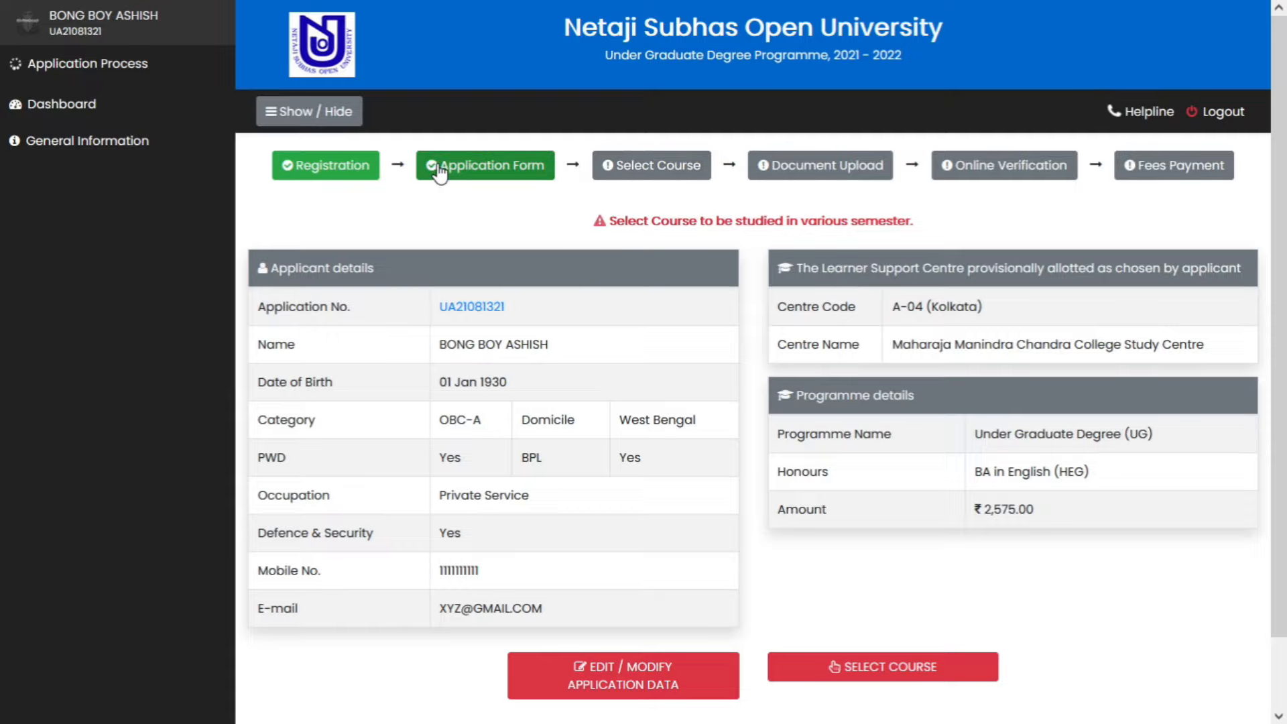
- From the applicant summary page, proceed to the Select Course page
scroll(744, 406, down, 1)
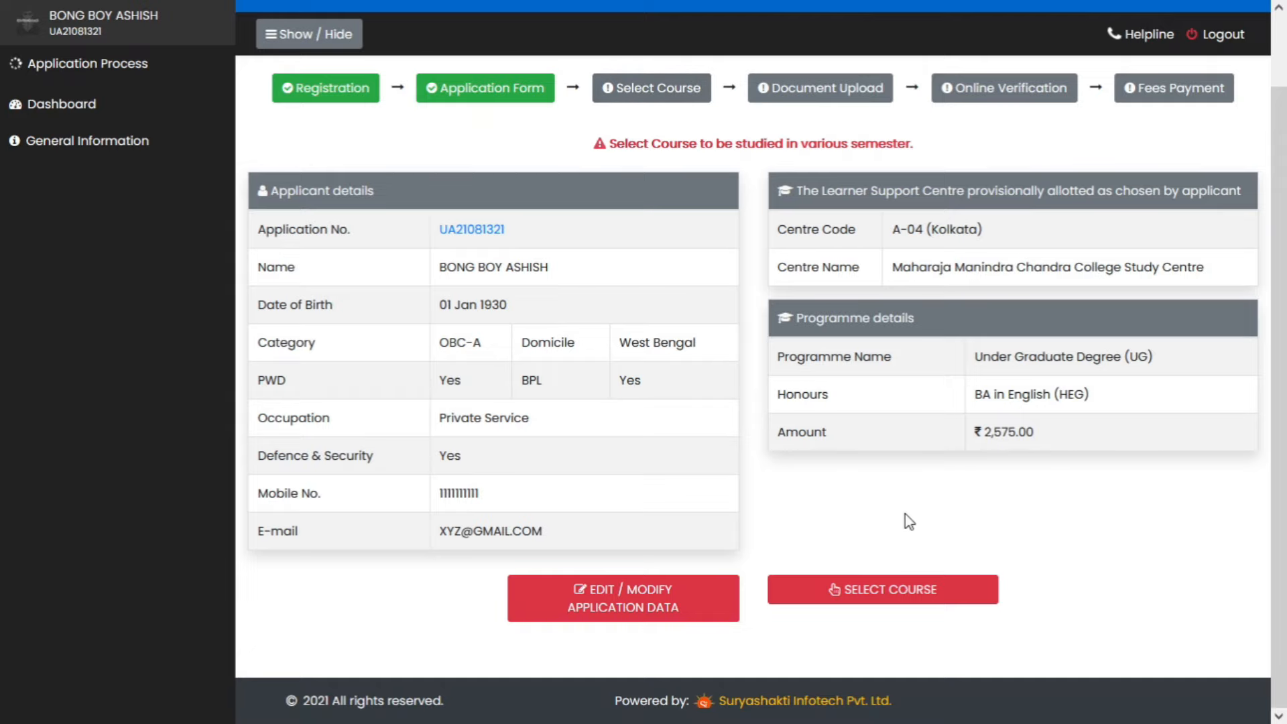
click(909, 591)
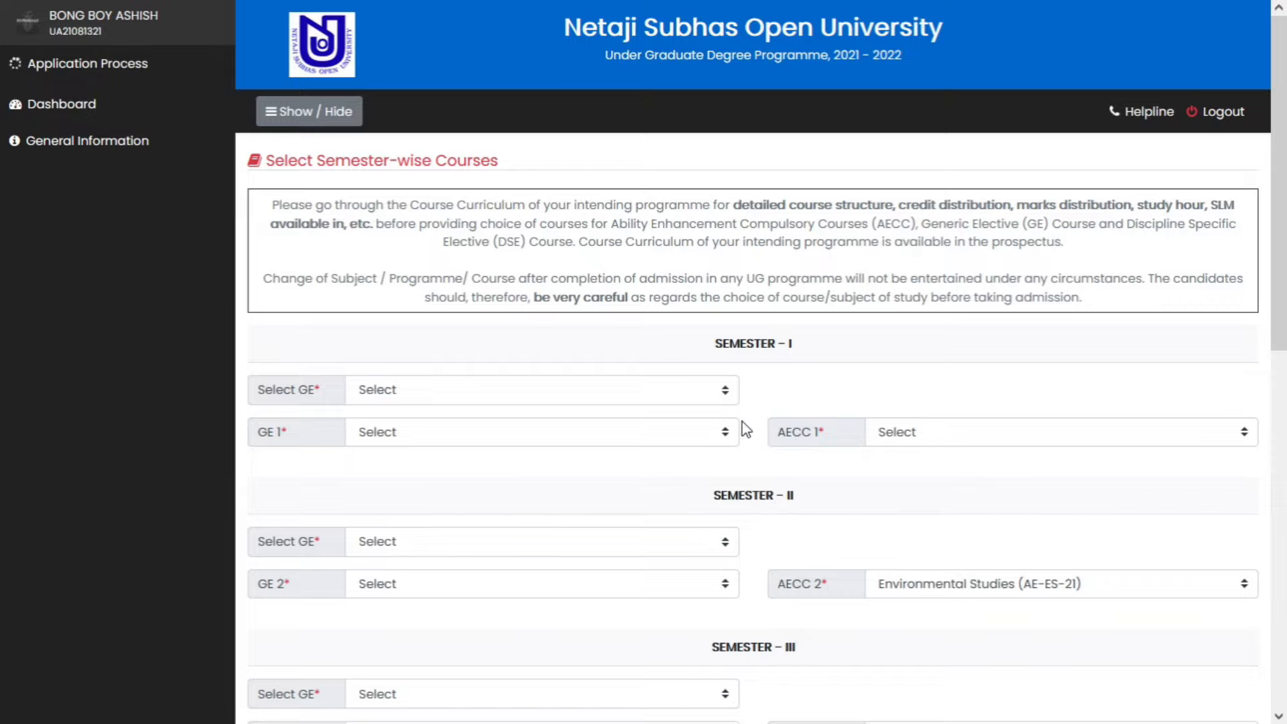
scroll(746, 430, down, 1)
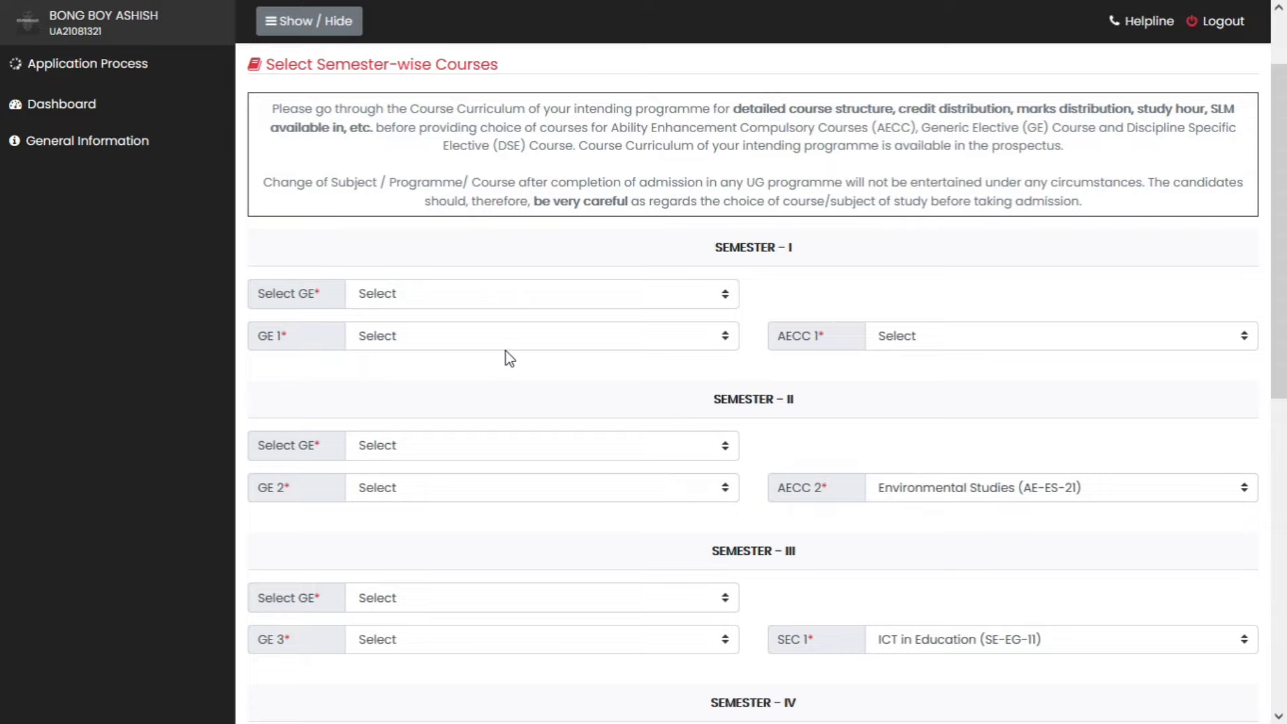
scroll(734, 389, down, 1)
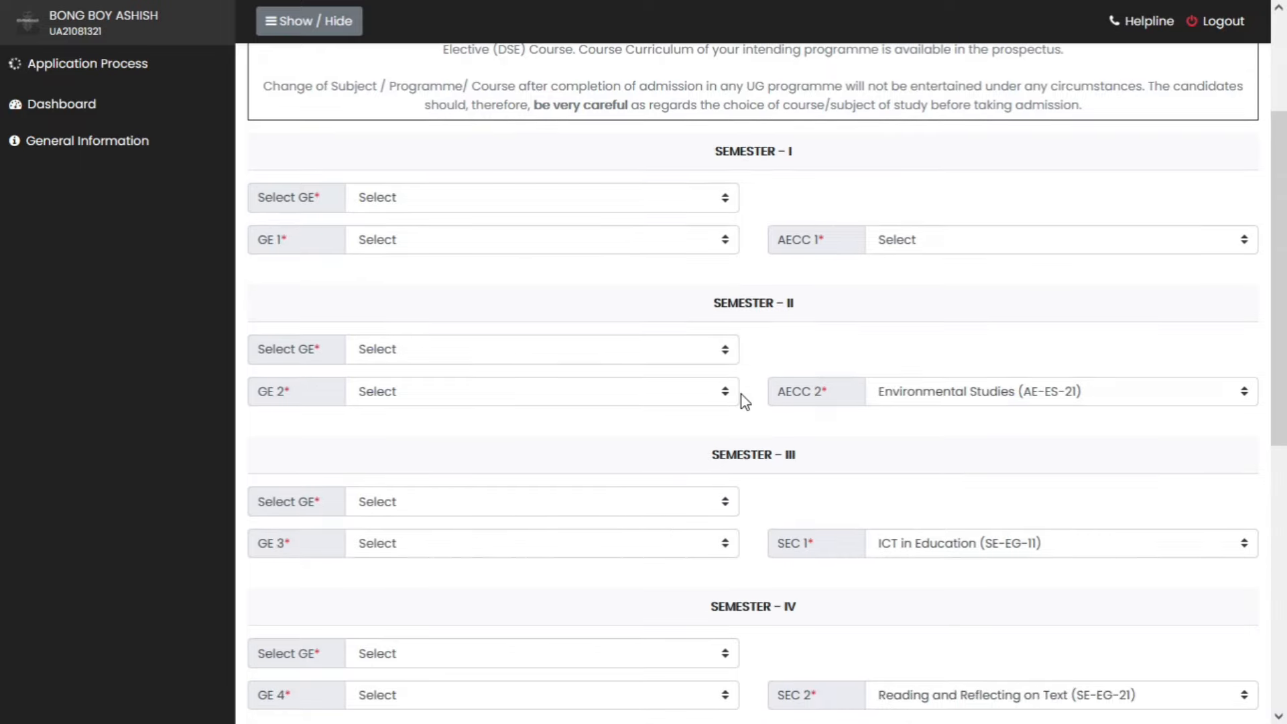
scroll(770, 427, up, 2)
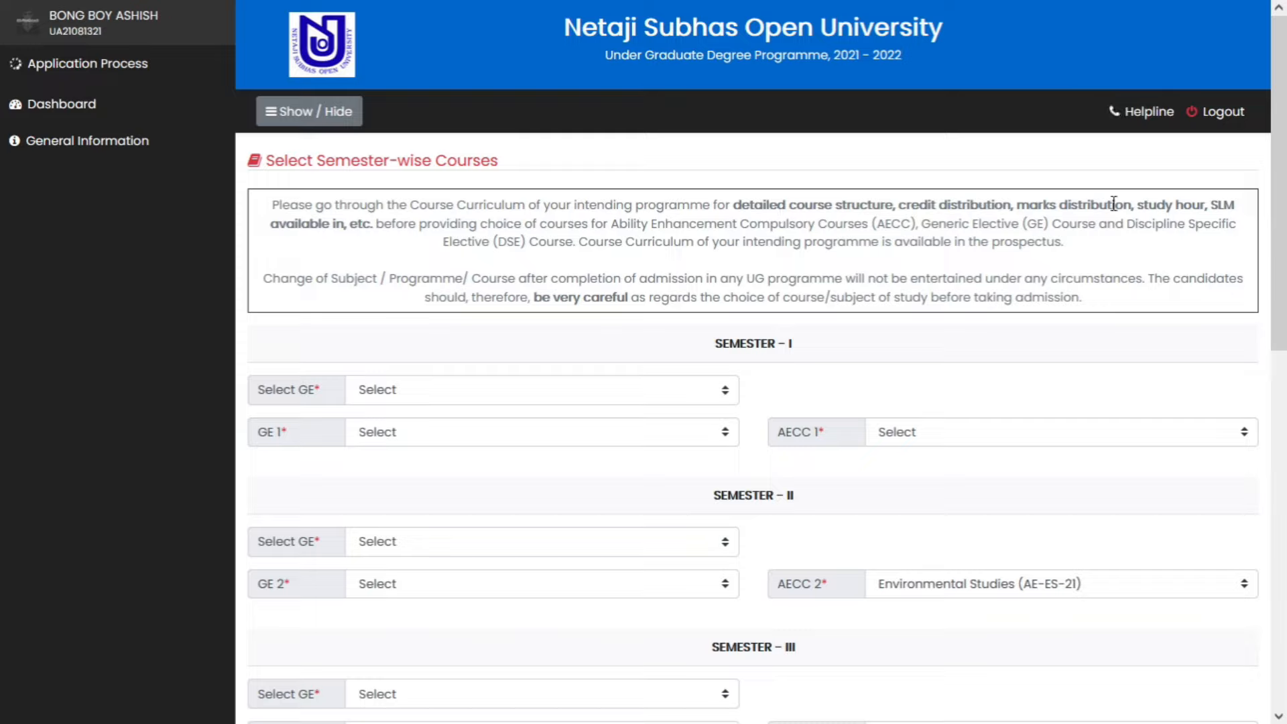
drag(1136, 203, 1224, 205)
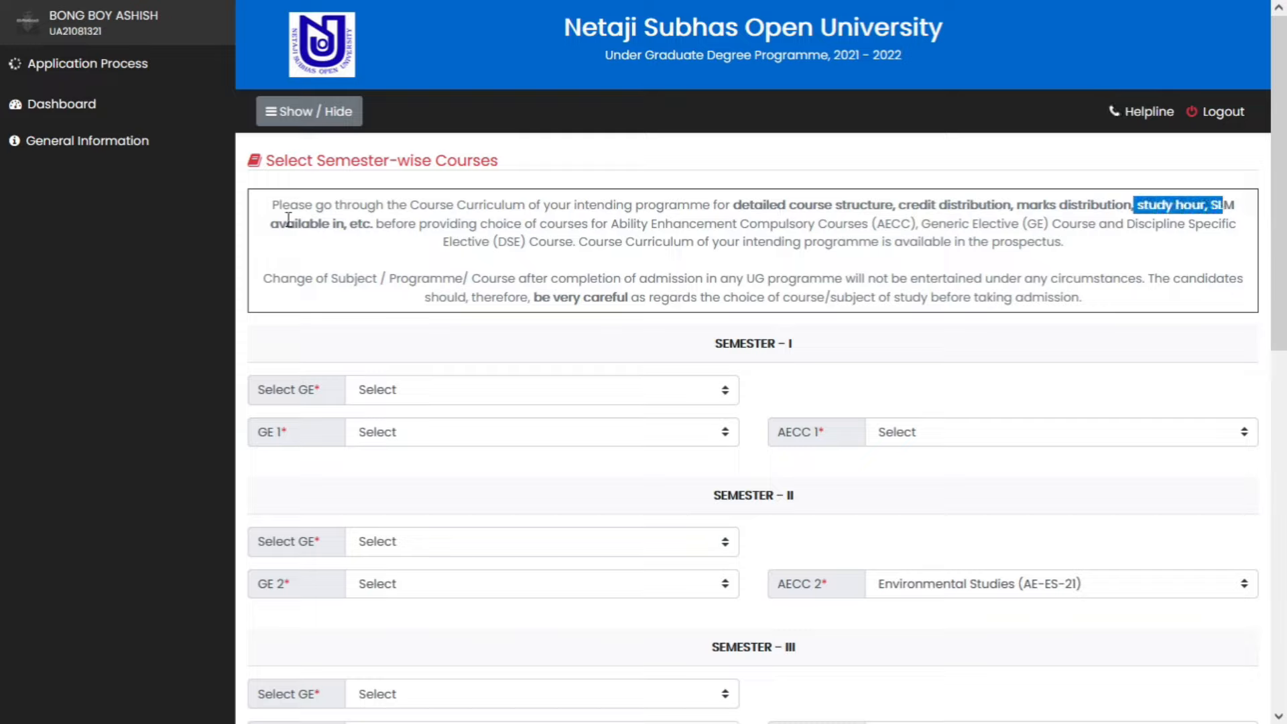
drag(496, 225, 571, 246)
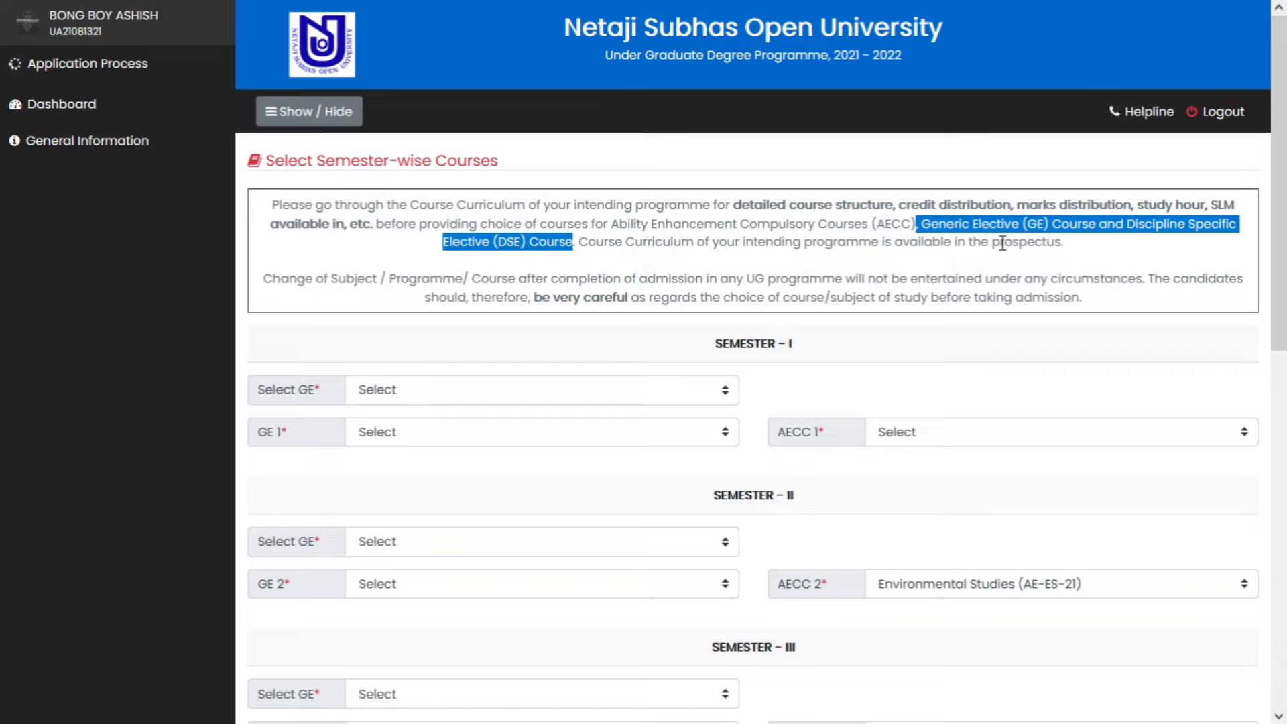
drag(1080, 248, 1053, 241)
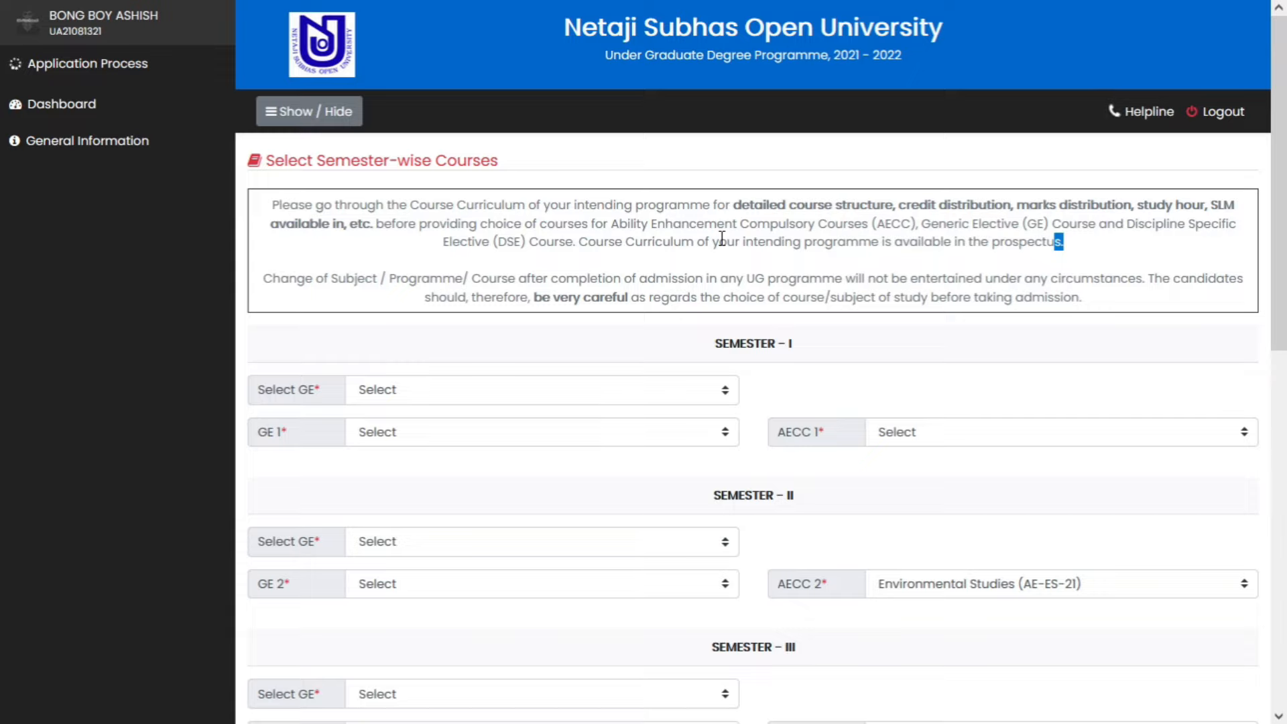
scroll(420, 501, down, 1)
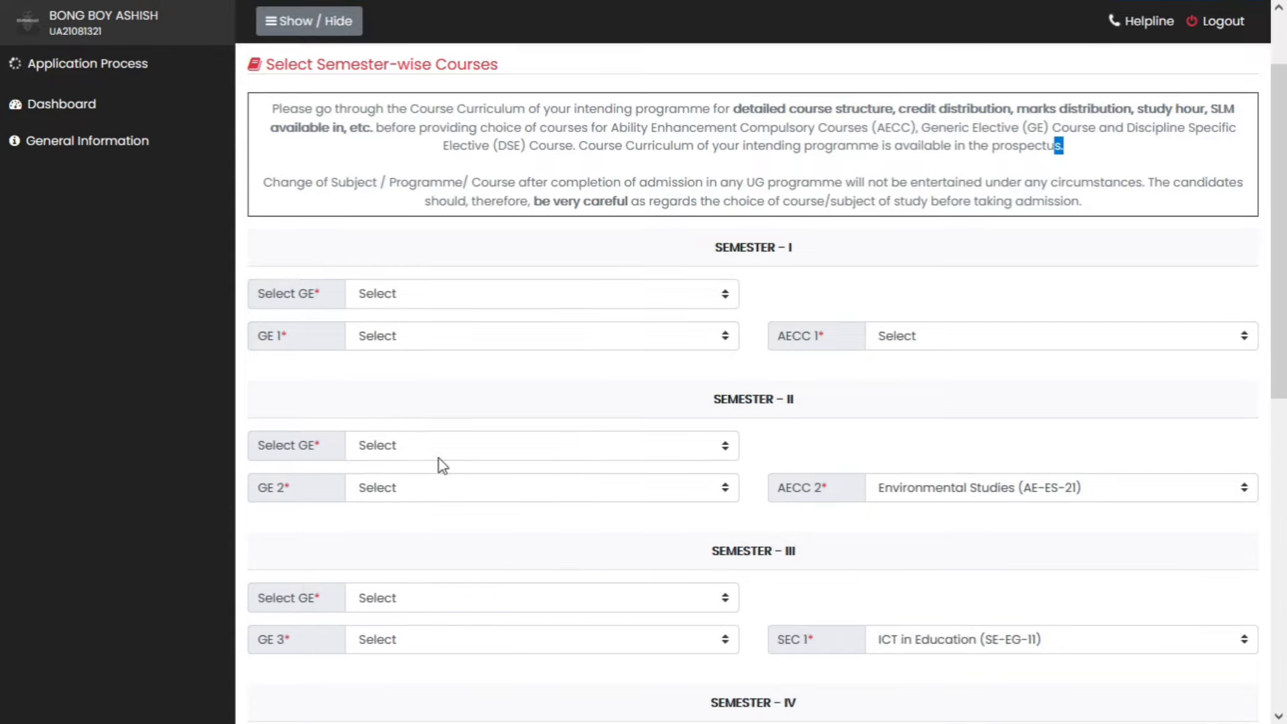
scroll(583, 510, down, 1)
scroll(637, 530, up, 3)
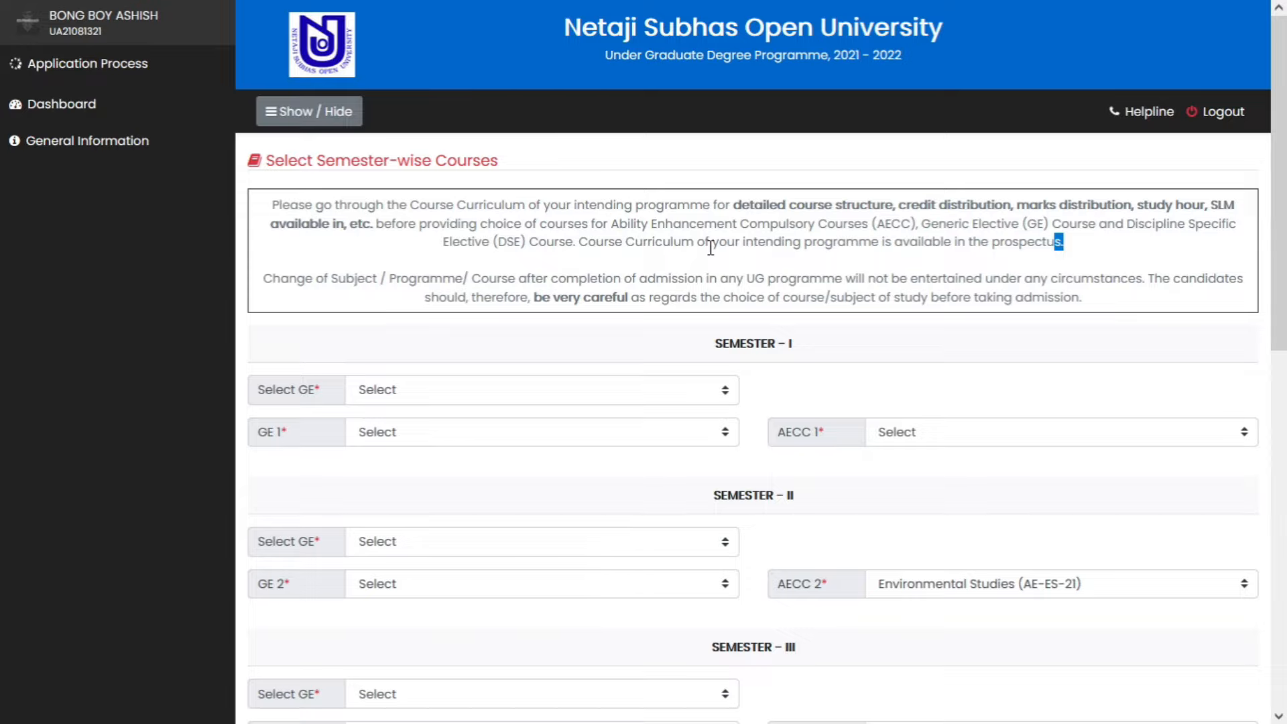
scroll(775, 403, down, 2)
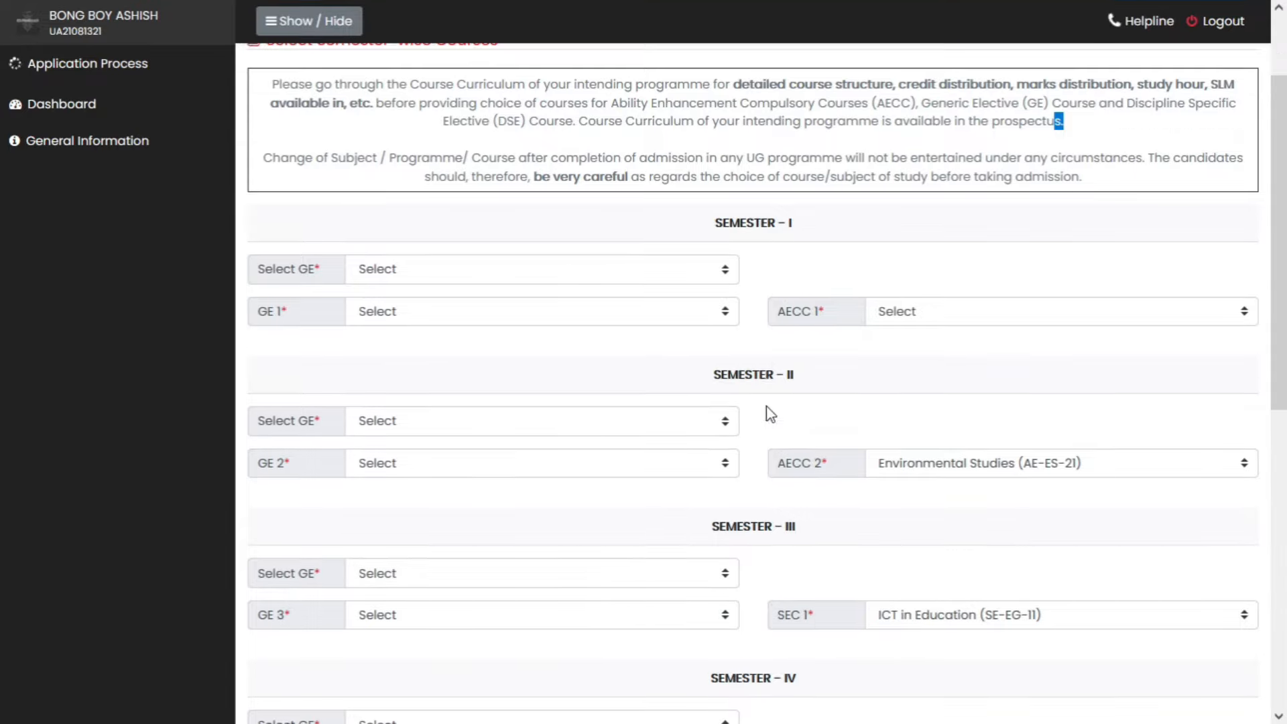
scroll(751, 348, down, 2)
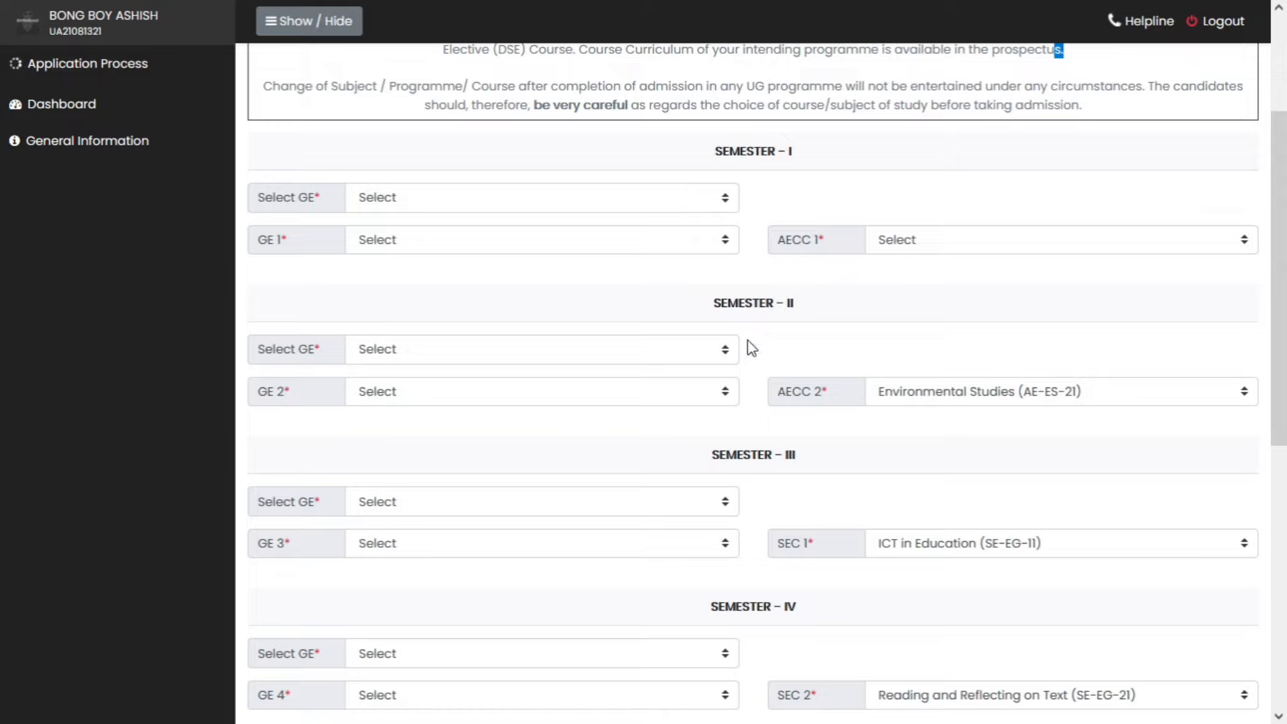
scroll(771, 429, down, 6)
scroll(770, 442, down, 2)
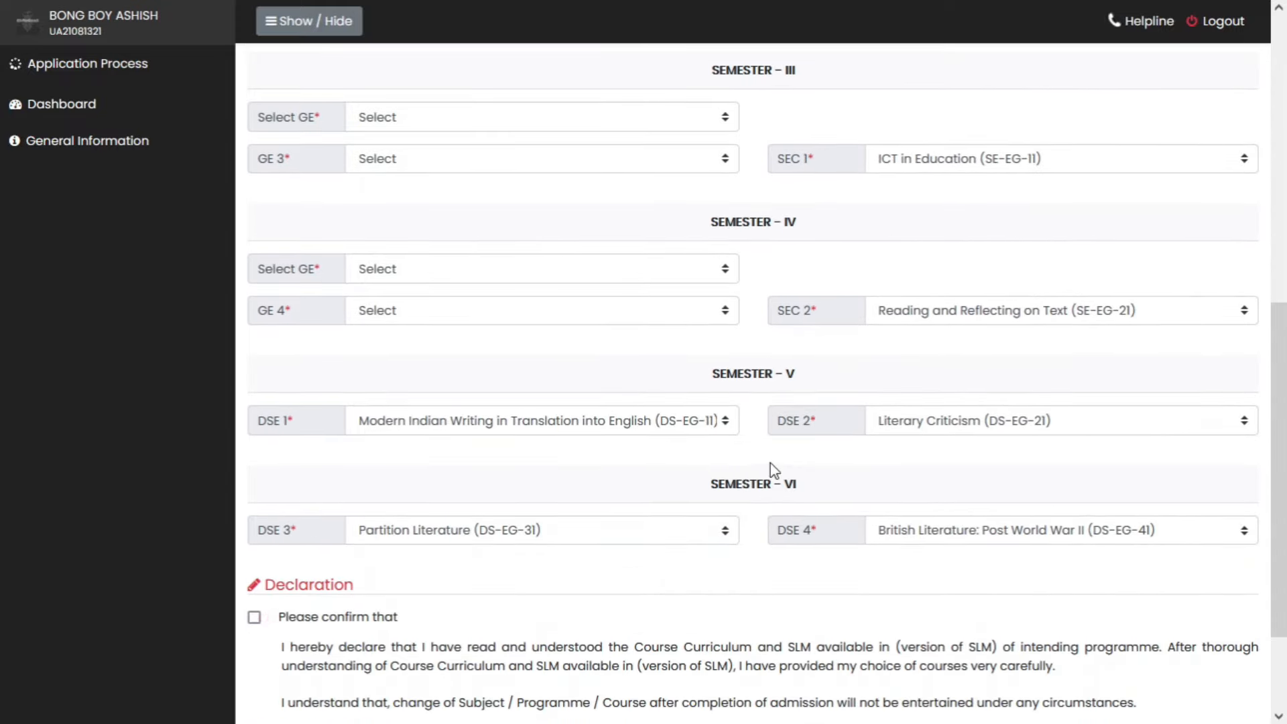
scroll(742, 402, up, 10)
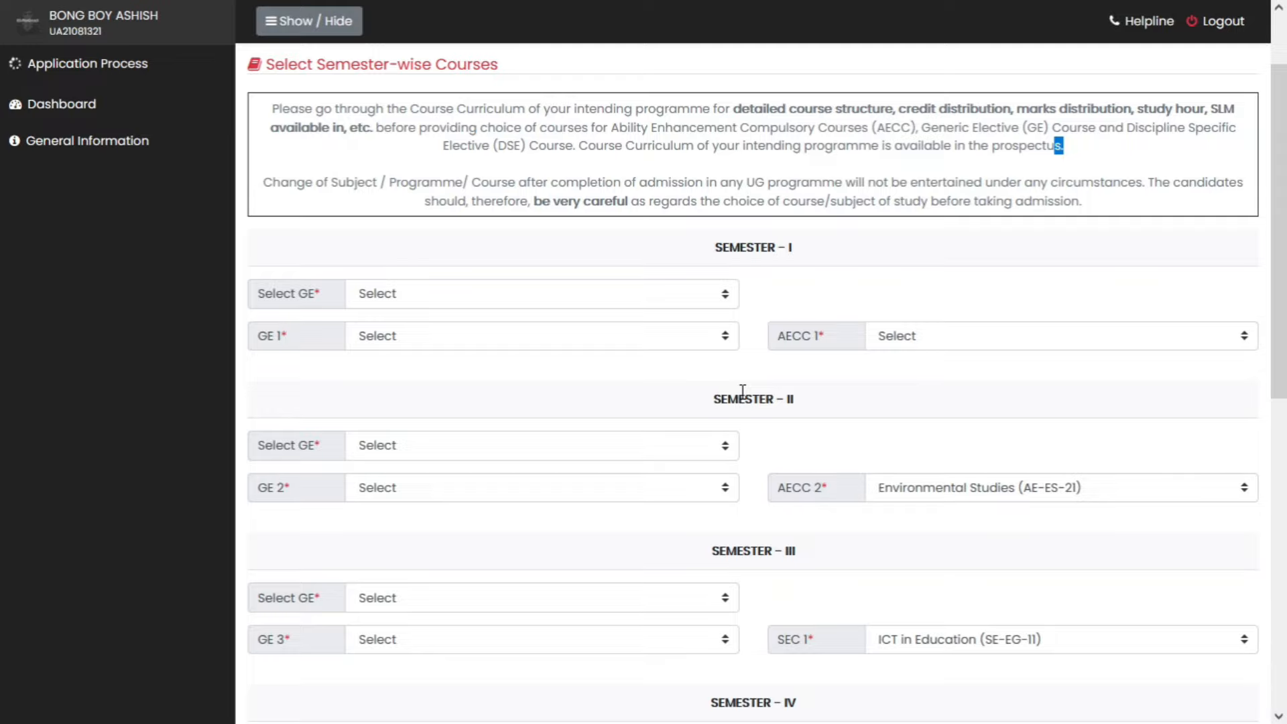
scroll(743, 393, down, 4)
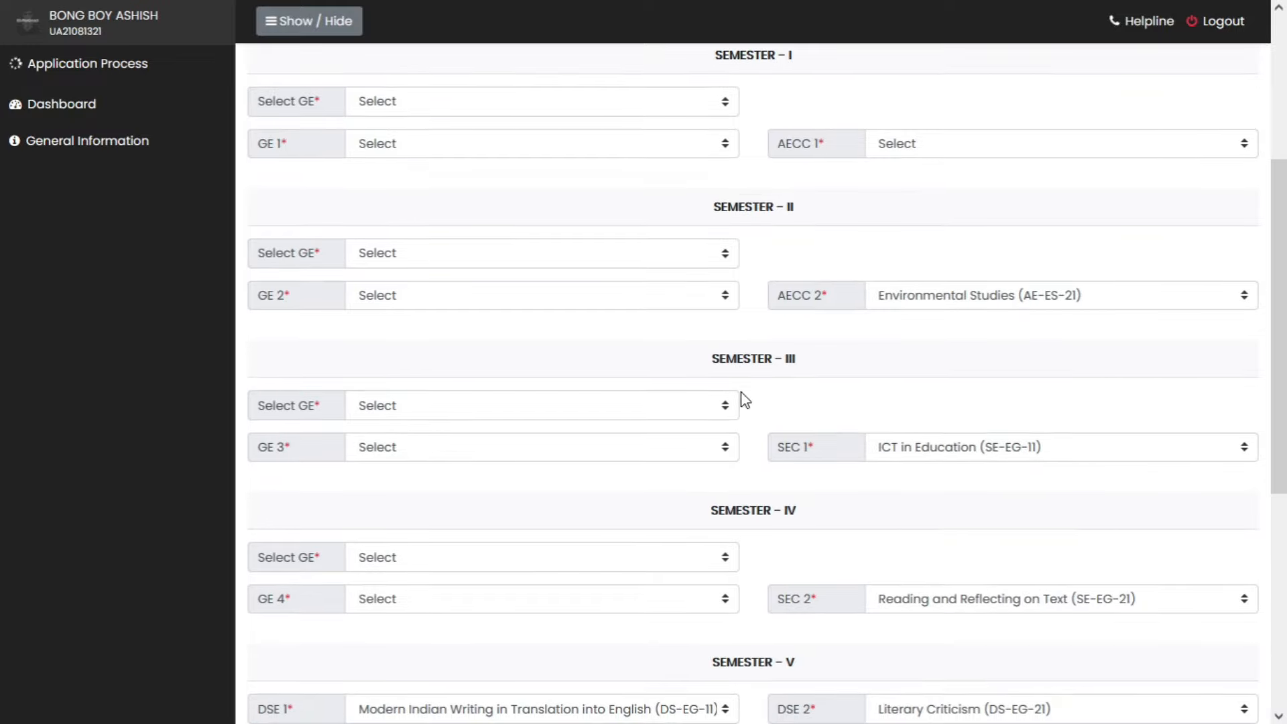
scroll(742, 400, down, 4)
scroll(743, 399, up, 7)
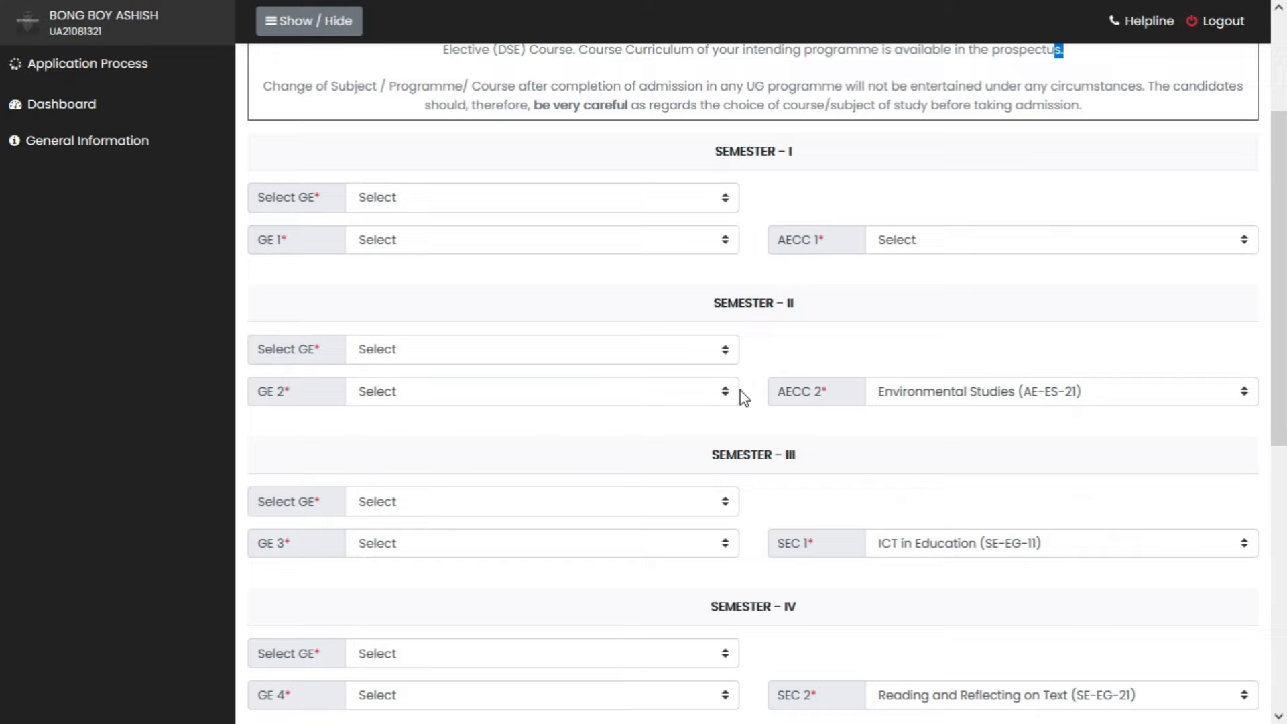
scroll(677, 395, up, 2)
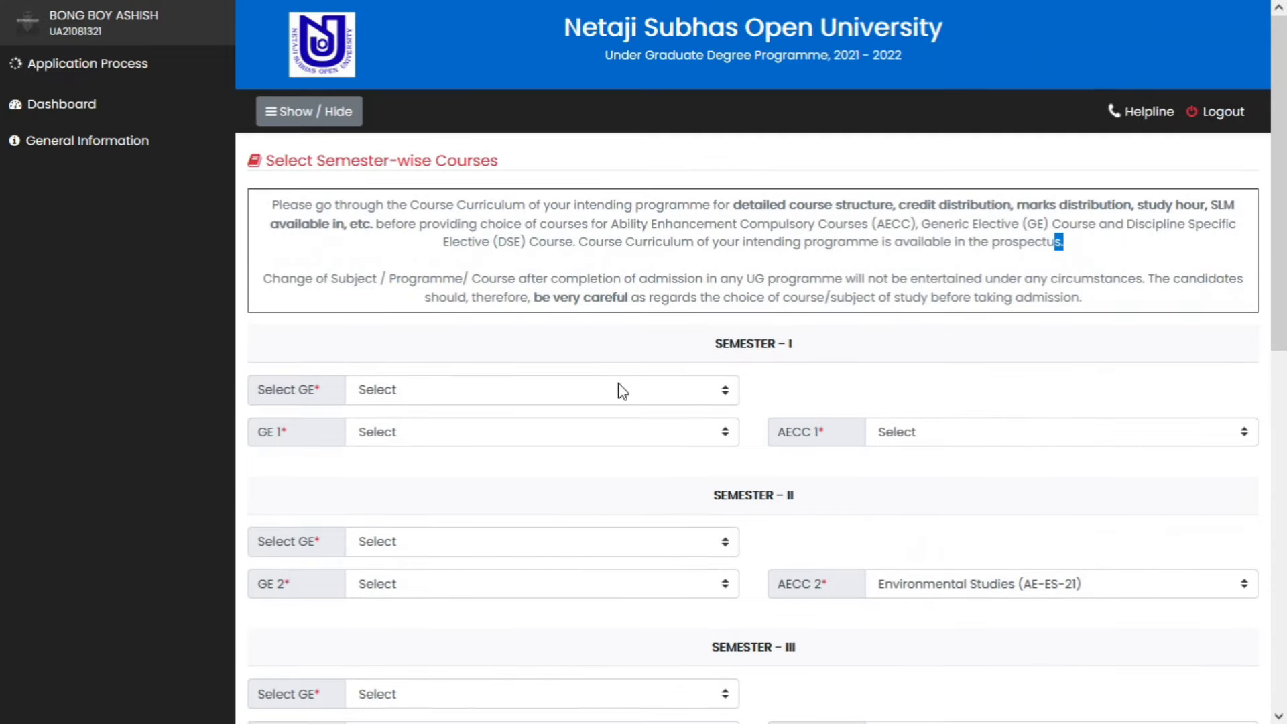
click(461, 394)
- Choose Bengali as GE, Introduction of Bengal's Society and Culture for GE 1, and English (AE-EG-12) for AECC 1
click(454, 443)
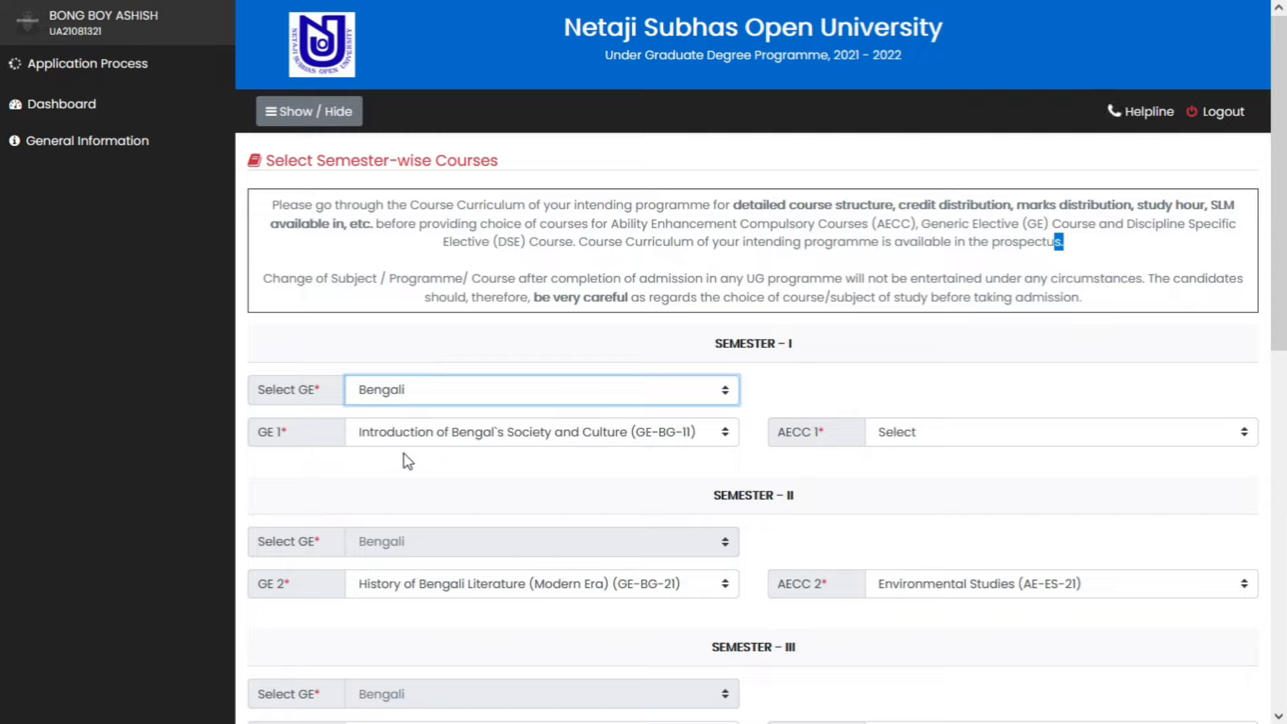
click(569, 446)
click(567, 483)
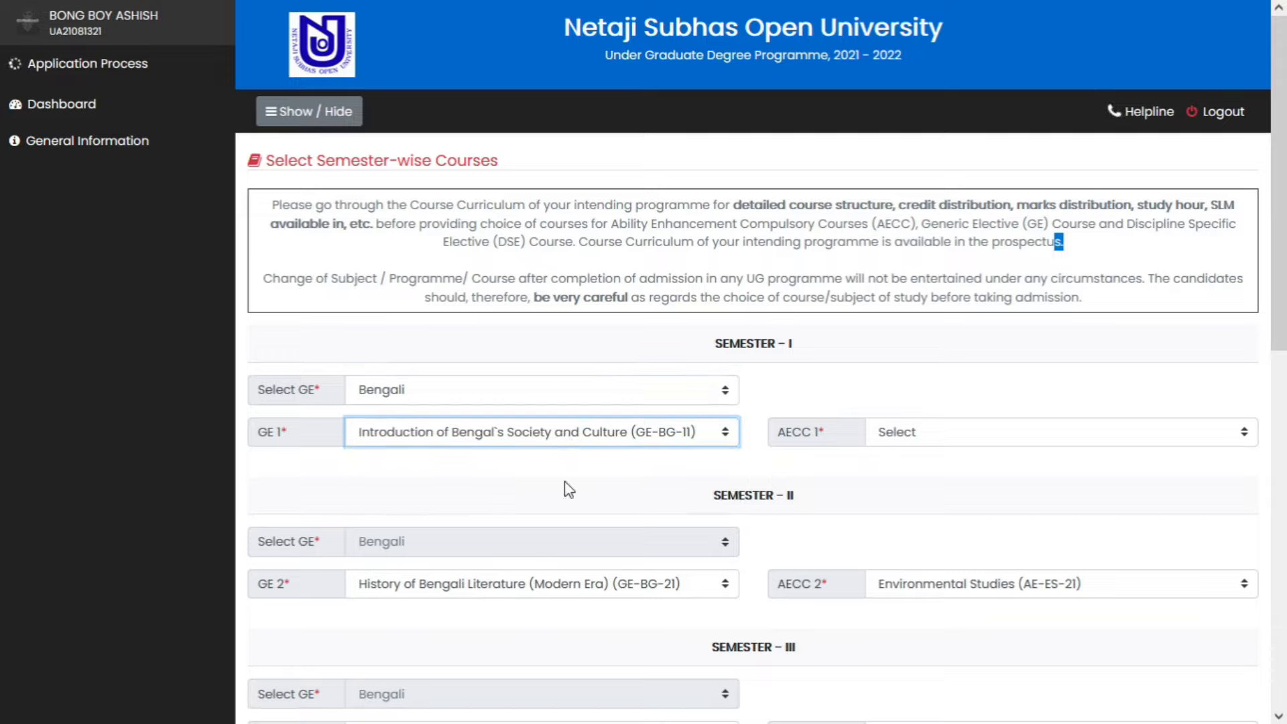
click(941, 426)
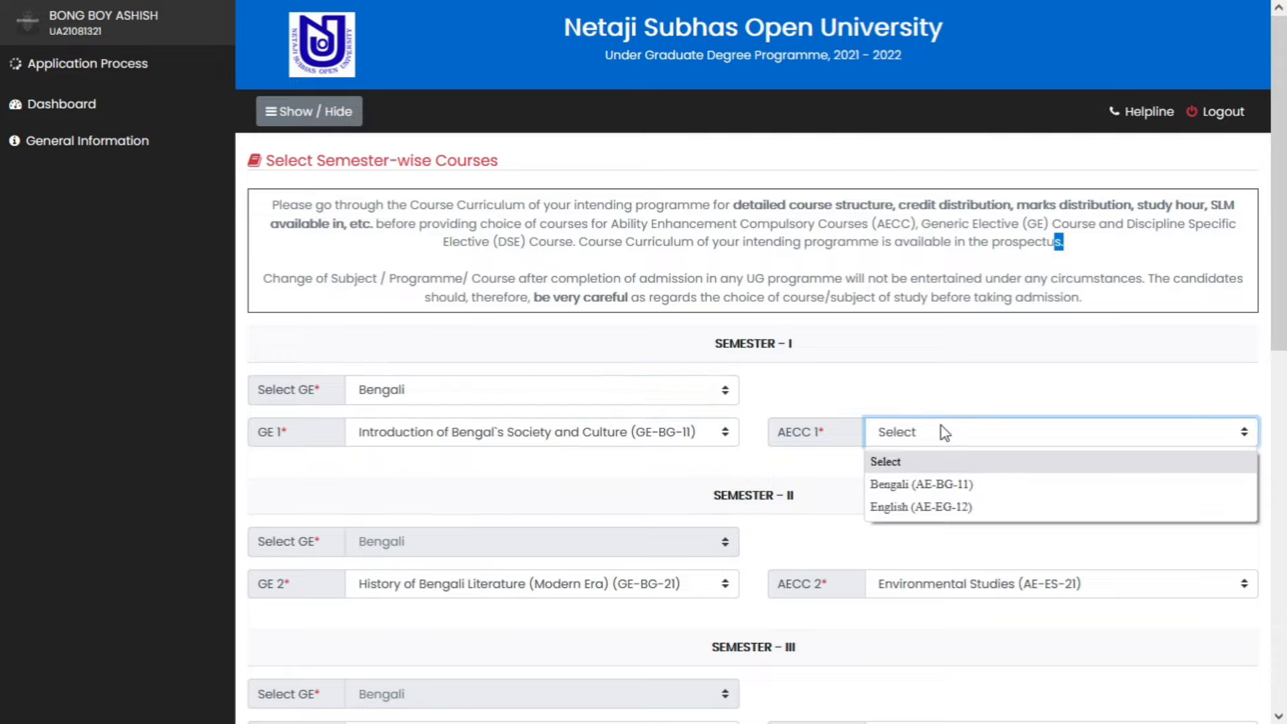
click(948, 507)
- Confirm the existing GE 3 and GE 2 courses and ICT in Education for SEC 1
scroll(637, 474, down, 3)
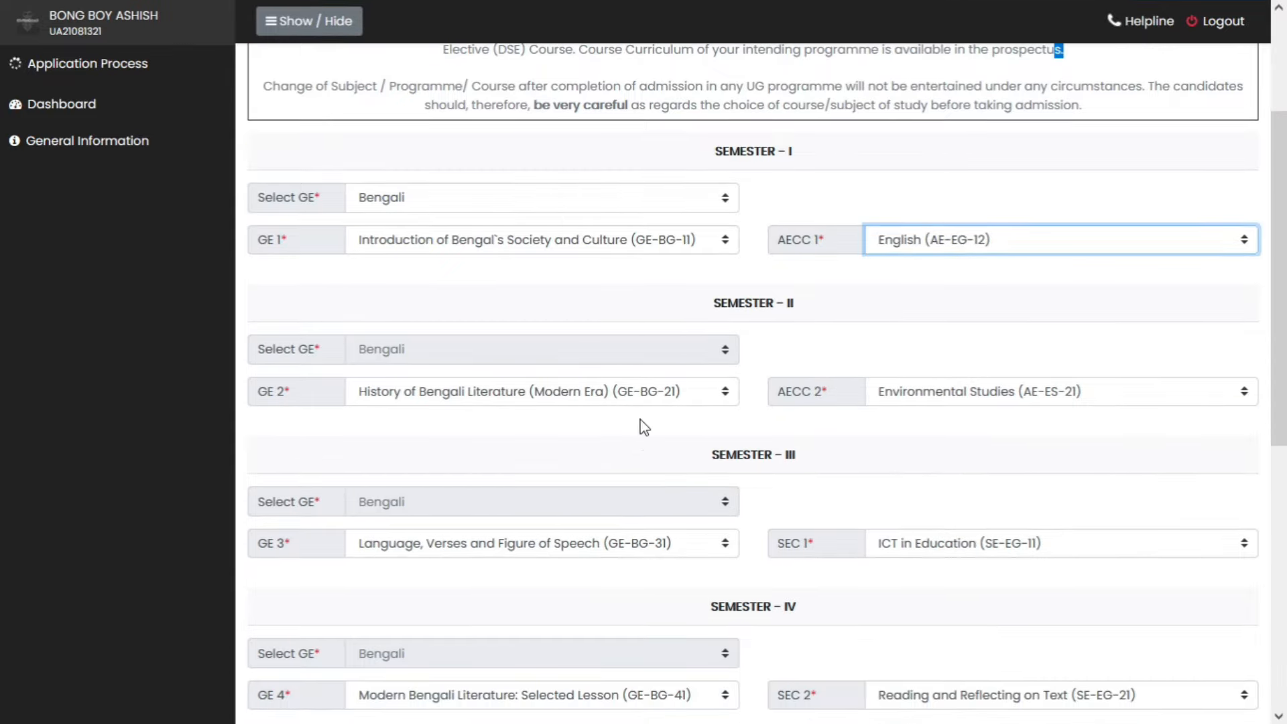
scroll(523, 493, down, 3)
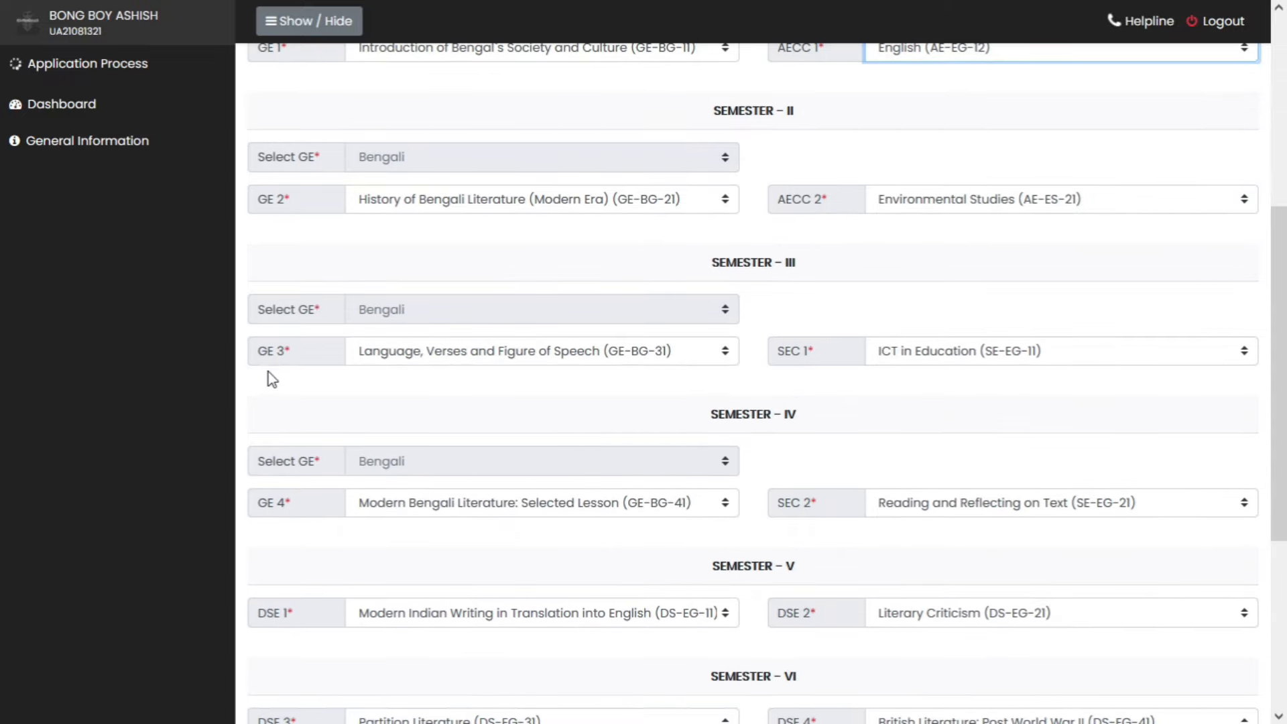
click(676, 363)
click(674, 402)
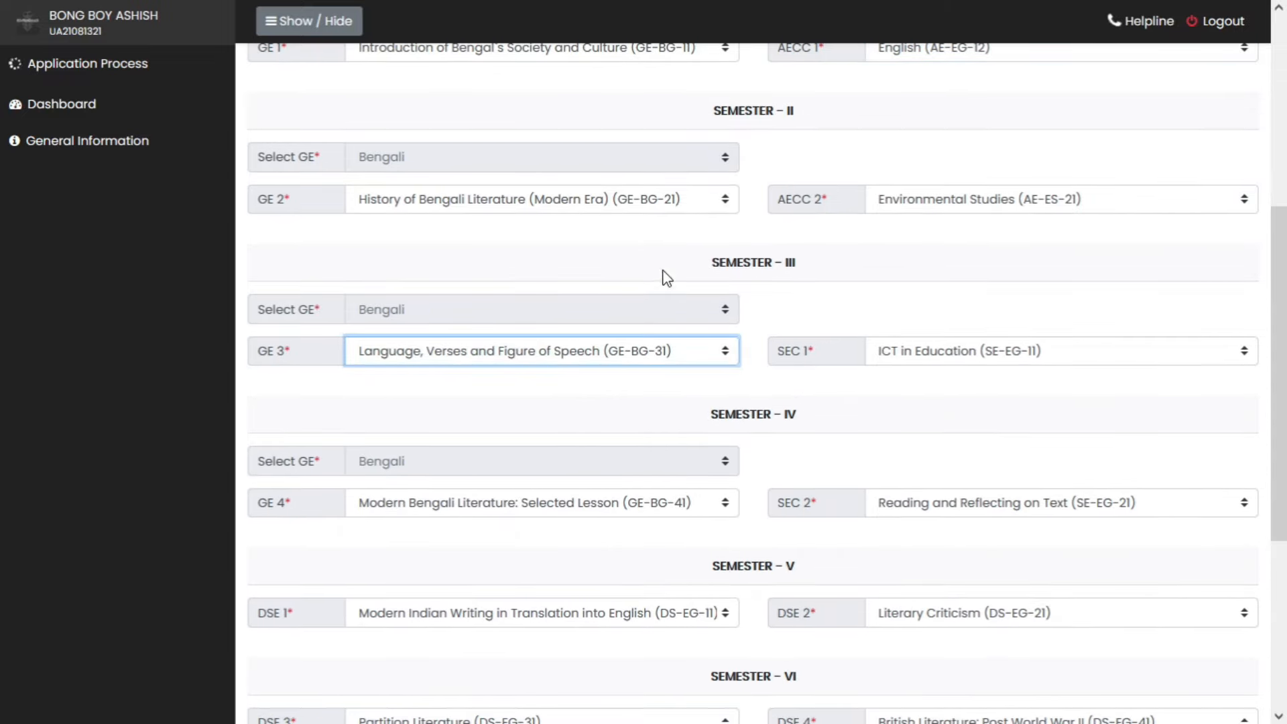
click(663, 208)
click(665, 251)
click(963, 360)
click(964, 357)
- Confirm GE 4, Reading and Reflecting on Text for SEC 2, and DSE courses, then accept the declaration and save
scroll(851, 460, down, 3)
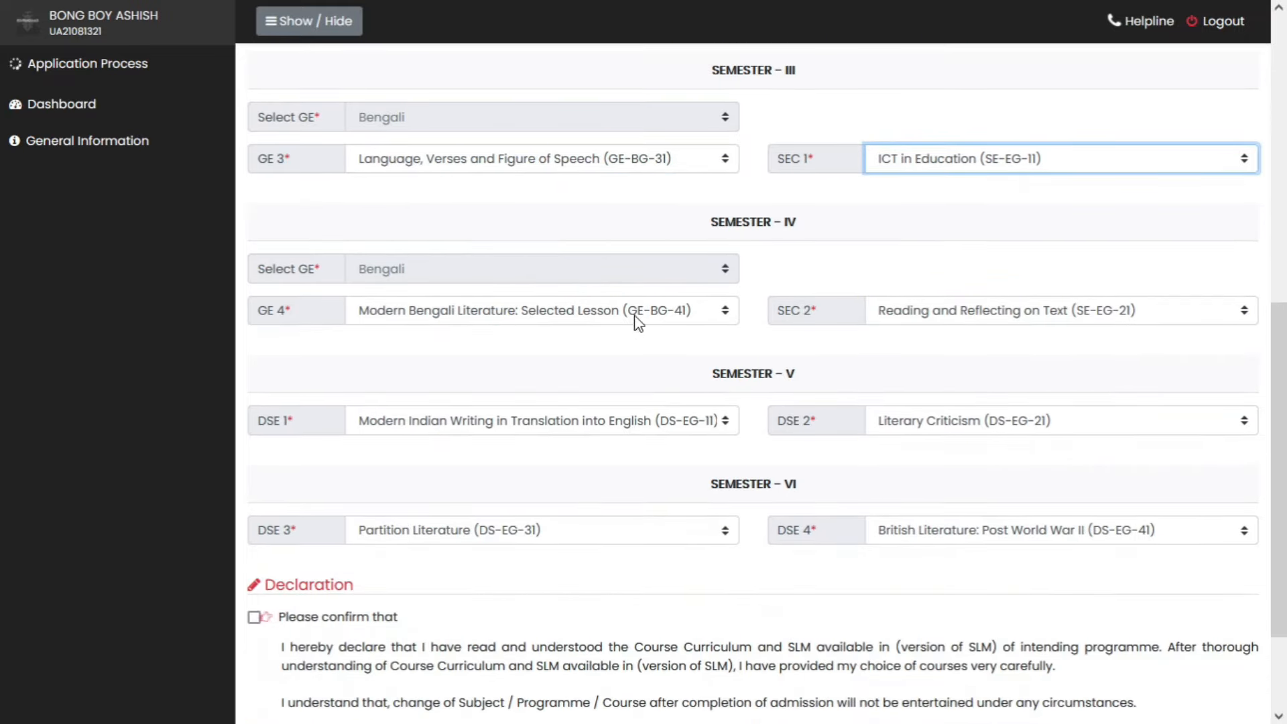
click(635, 315)
click(634, 363)
click(1051, 315)
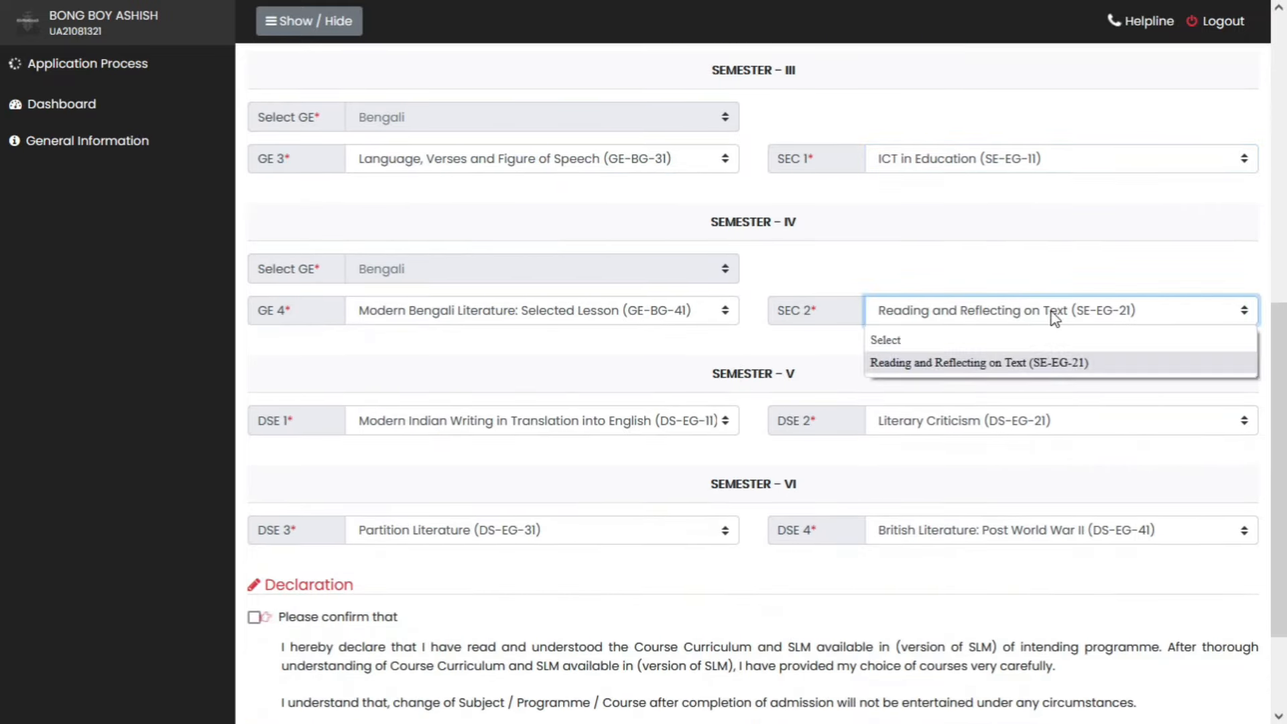
click(1047, 362)
click(667, 429)
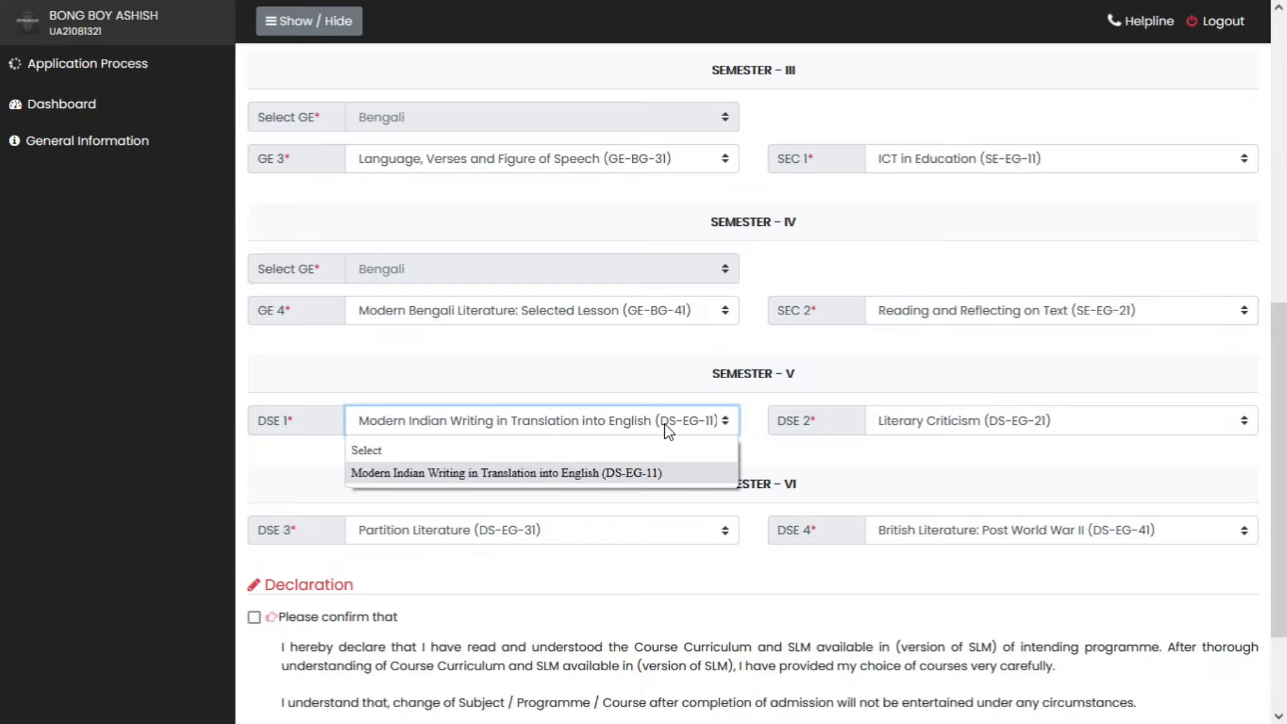
click(656, 476)
click(976, 404)
click(976, 425)
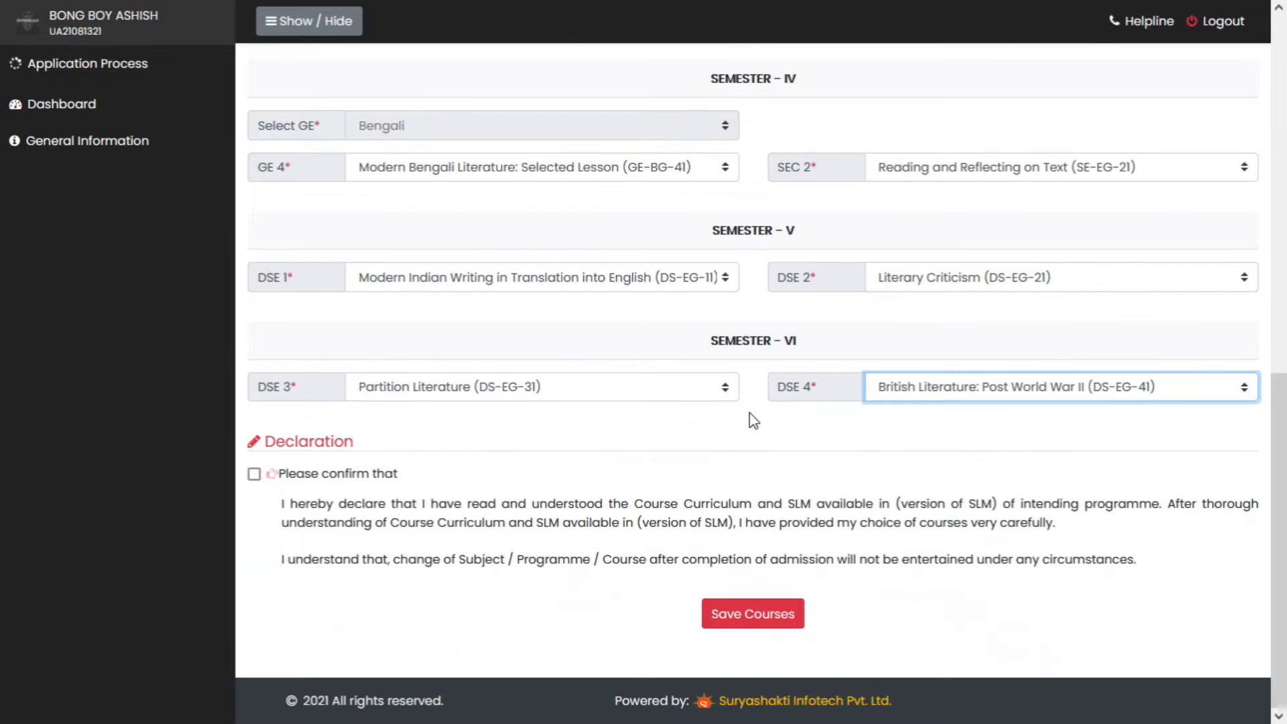
click(254, 474)
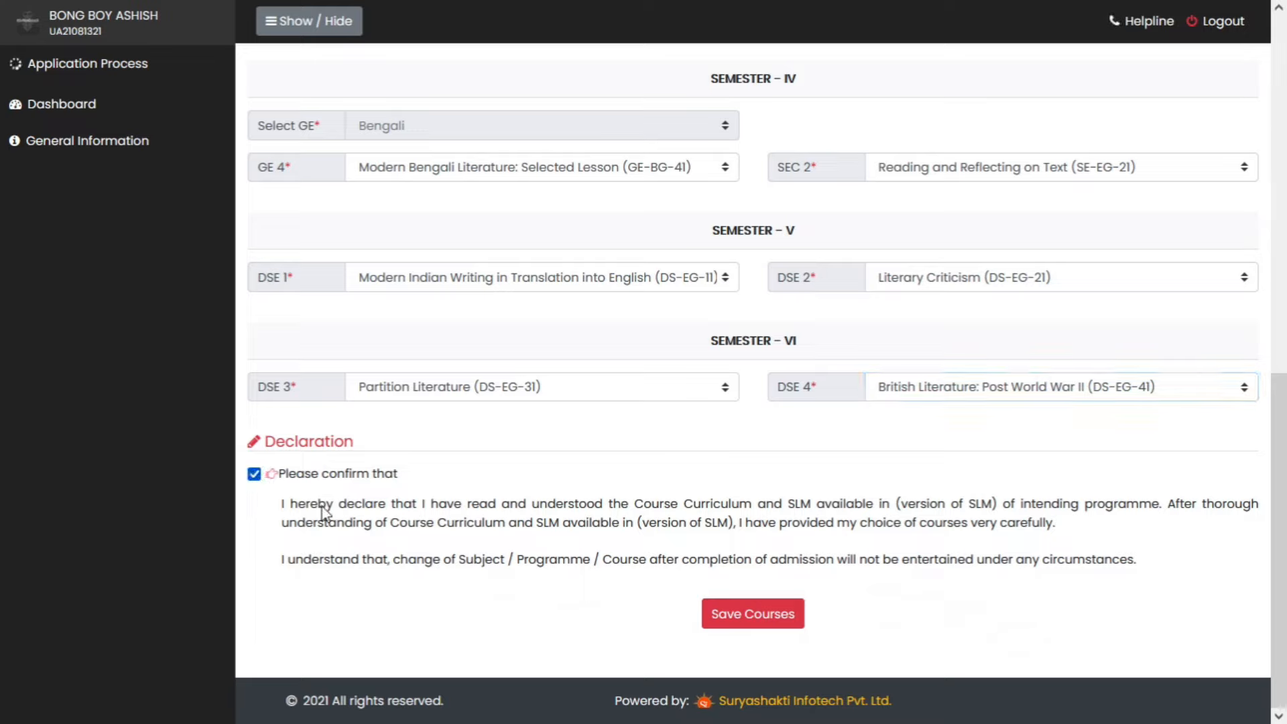
click(773, 620)
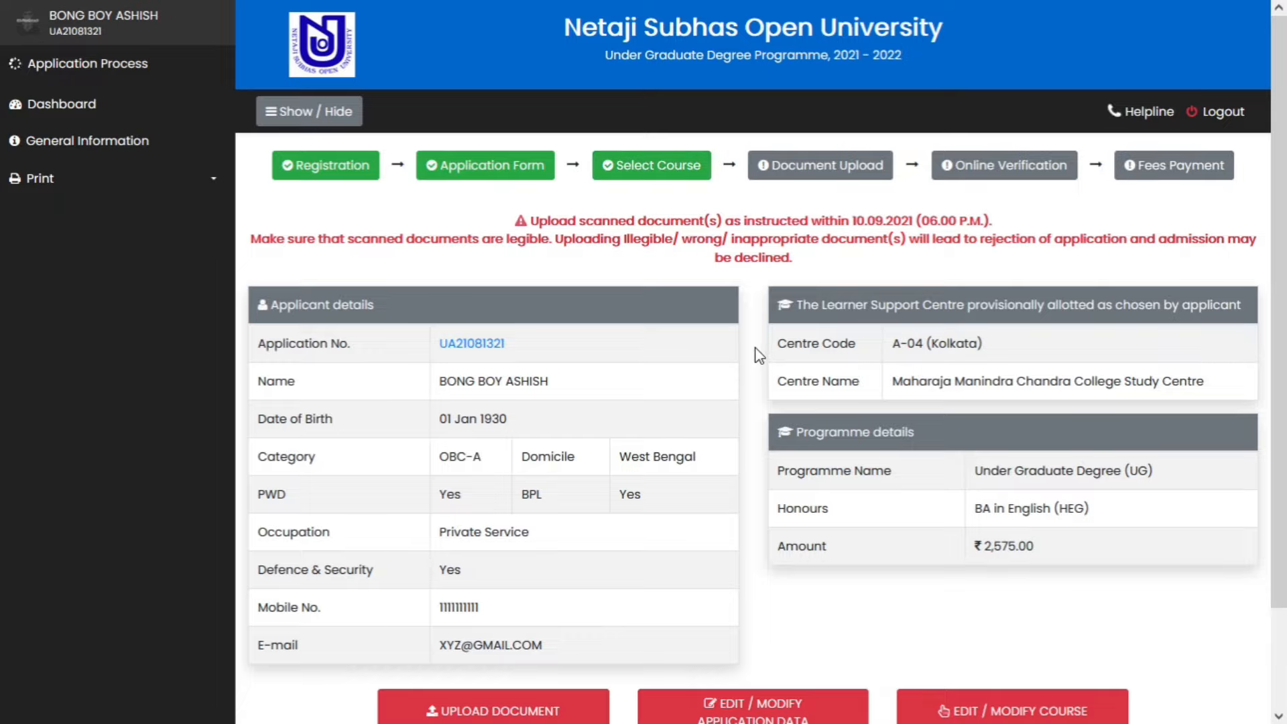
- Go from the dashboard to the Upload Document page showing the required-documents notice
scroll(765, 388, down, 2)
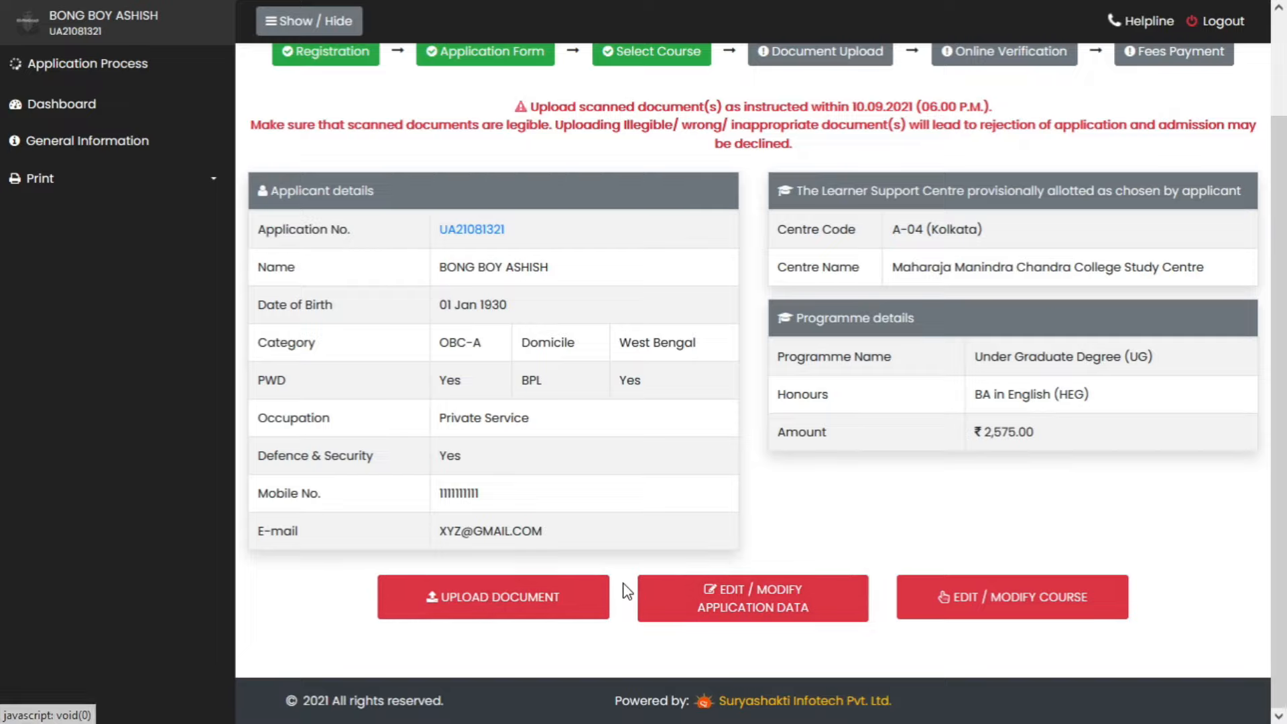
scroll(771, 516, up, 2)
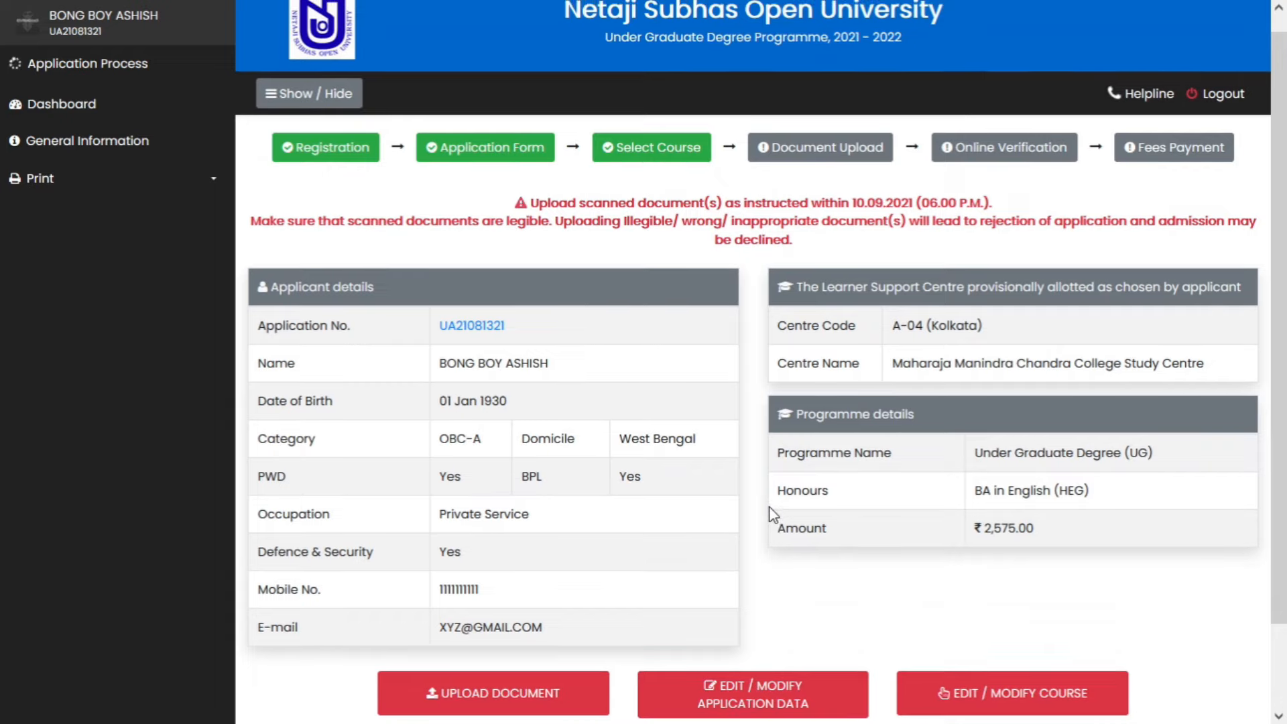
scroll(752, 406, down, 1)
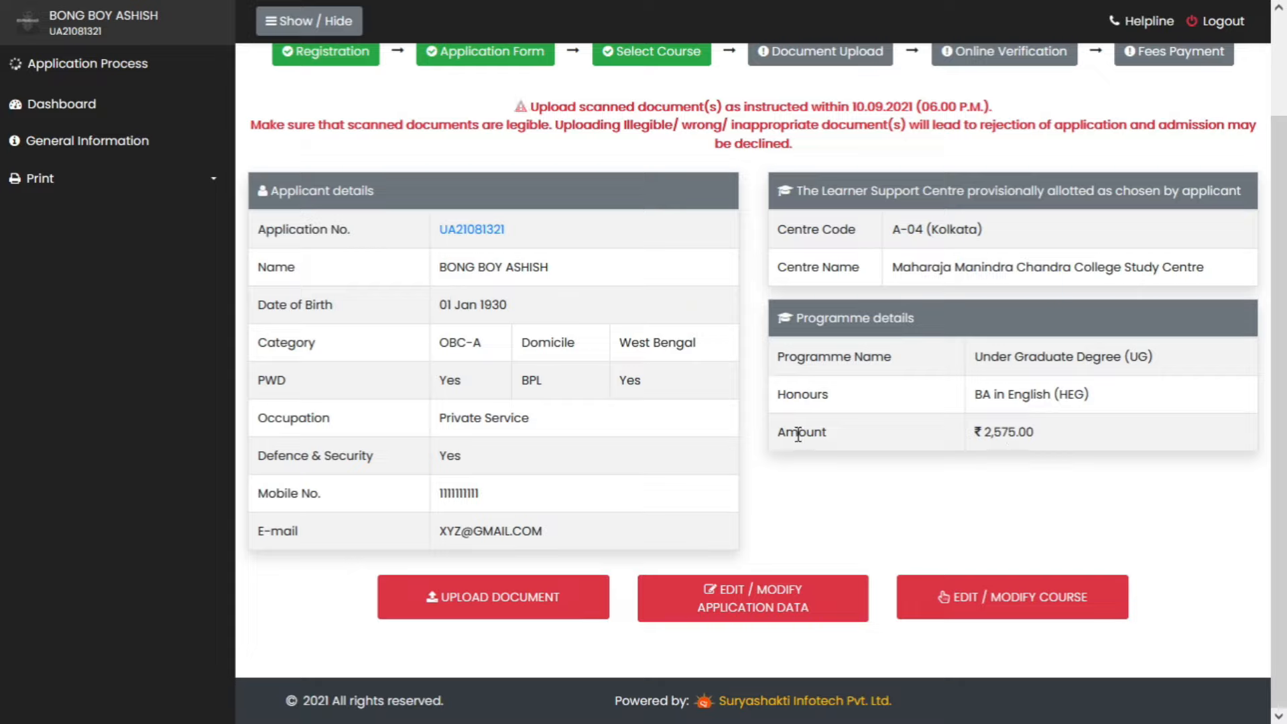
click(499, 607)
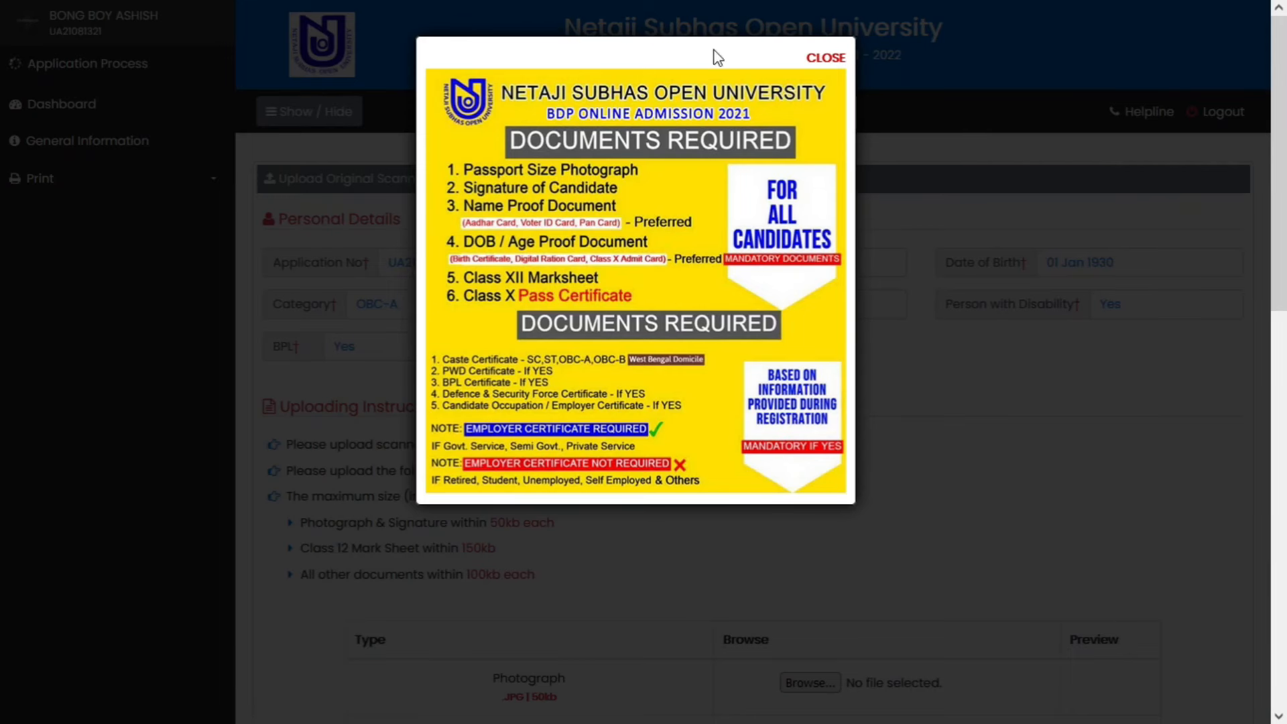
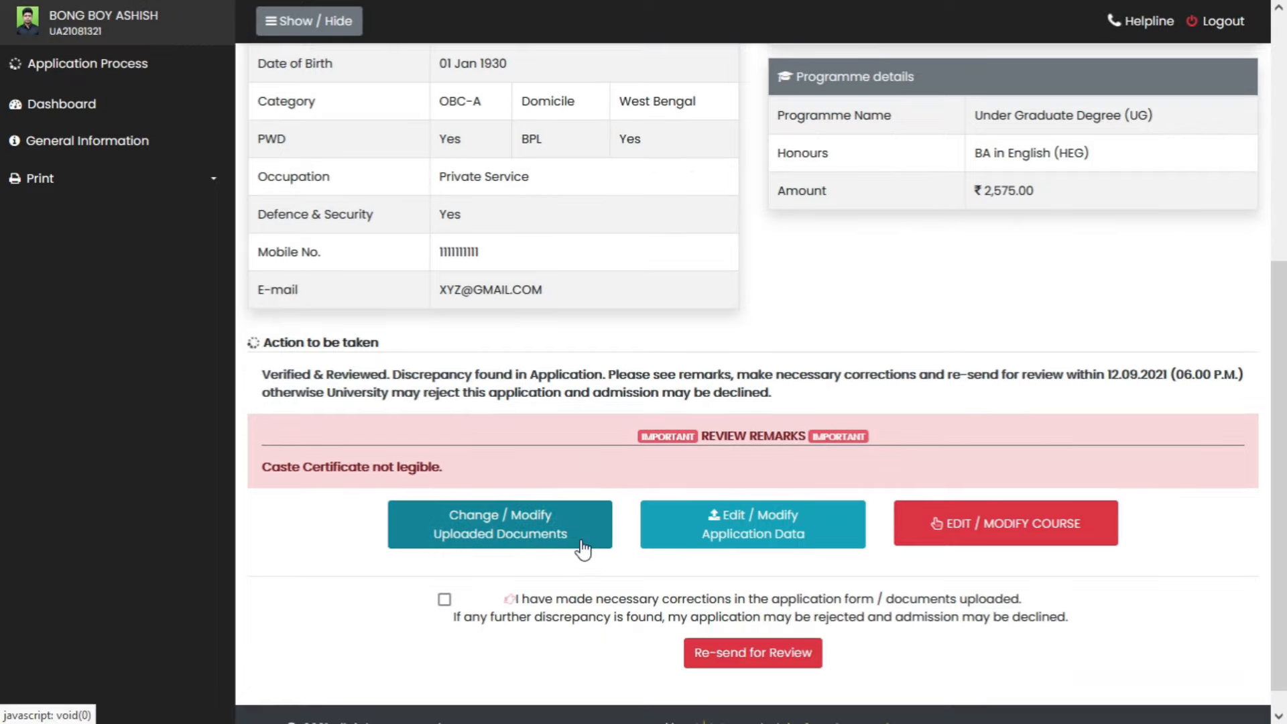
- From the review remarks on the status page, go to 'Change / Modify Uploaded Documents'
click(544, 542)
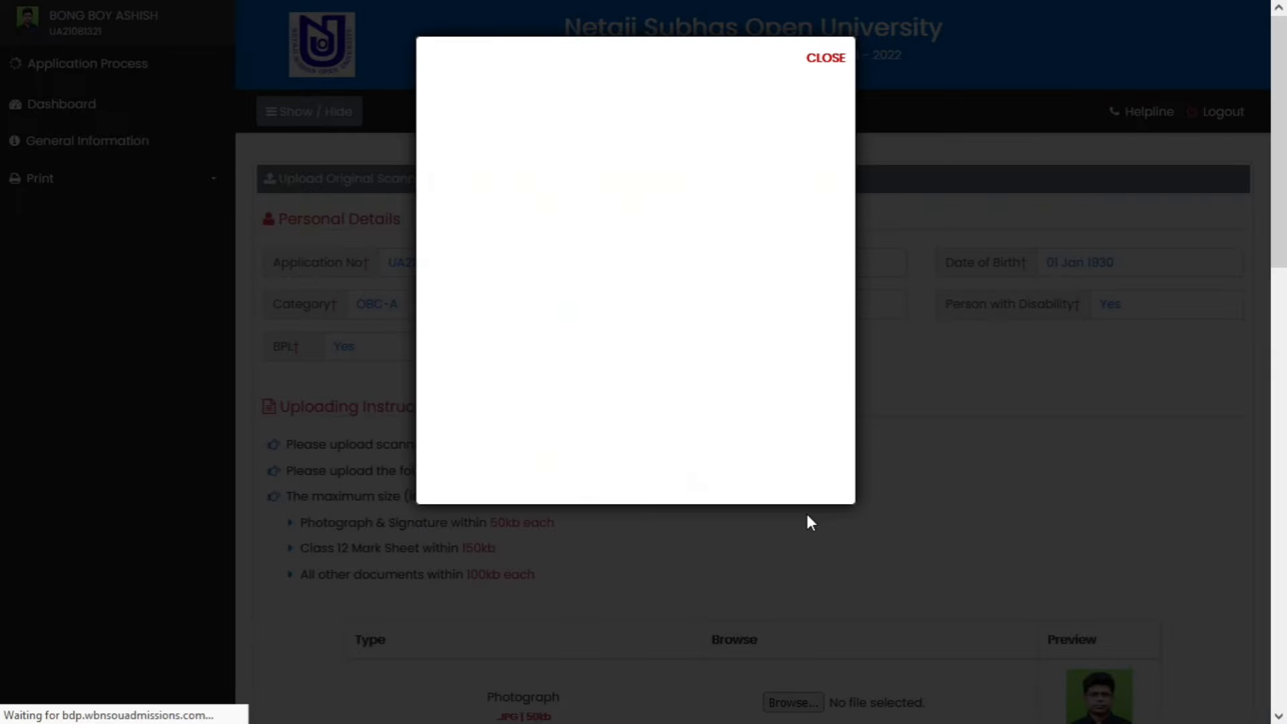
- Dismiss the blank pop-up and select Aadhaar.jpeg as the replacement Caste Certificate image
click(832, 64)
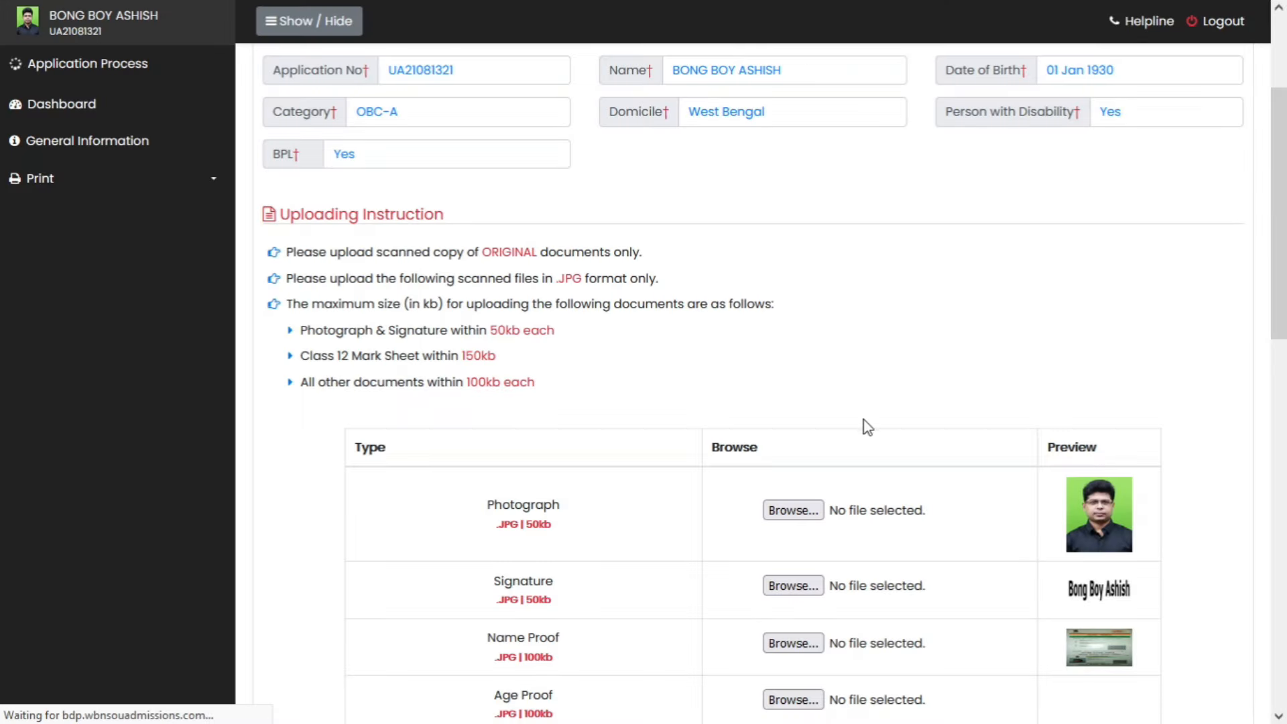
scroll(863, 434, down, 5)
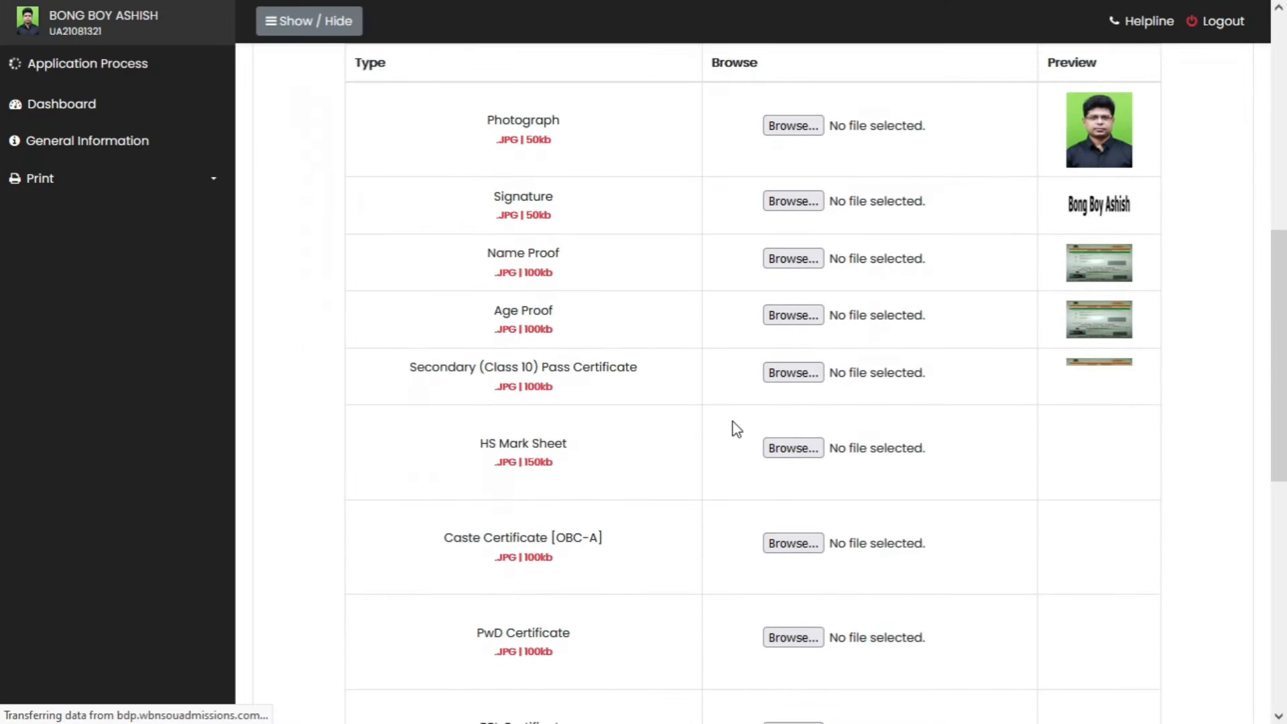
scroll(737, 432, down, 1)
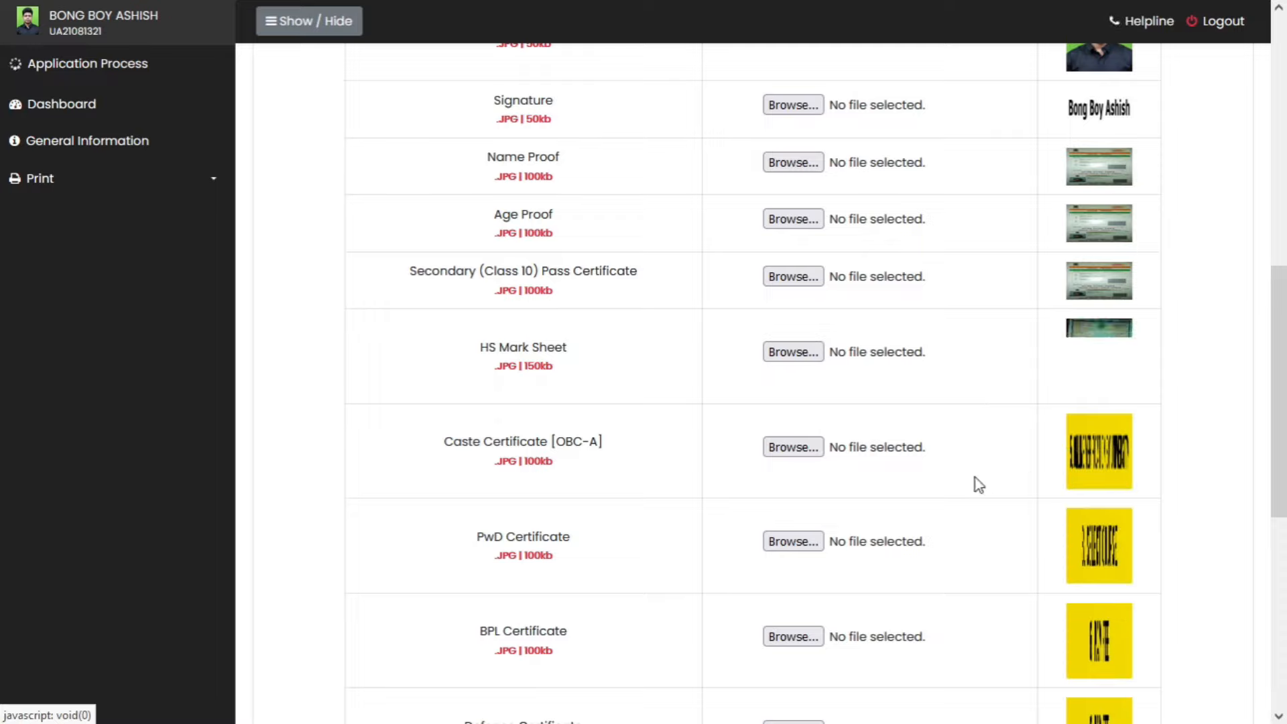
click(791, 453)
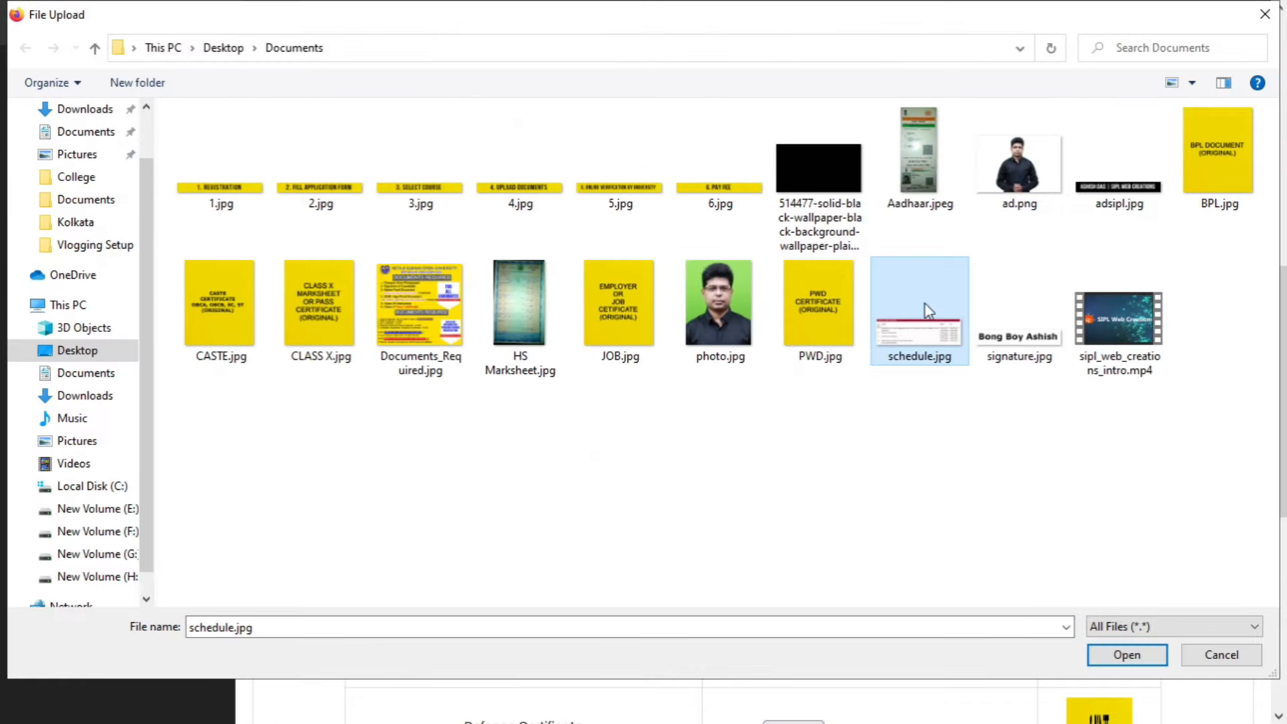
click(910, 166)
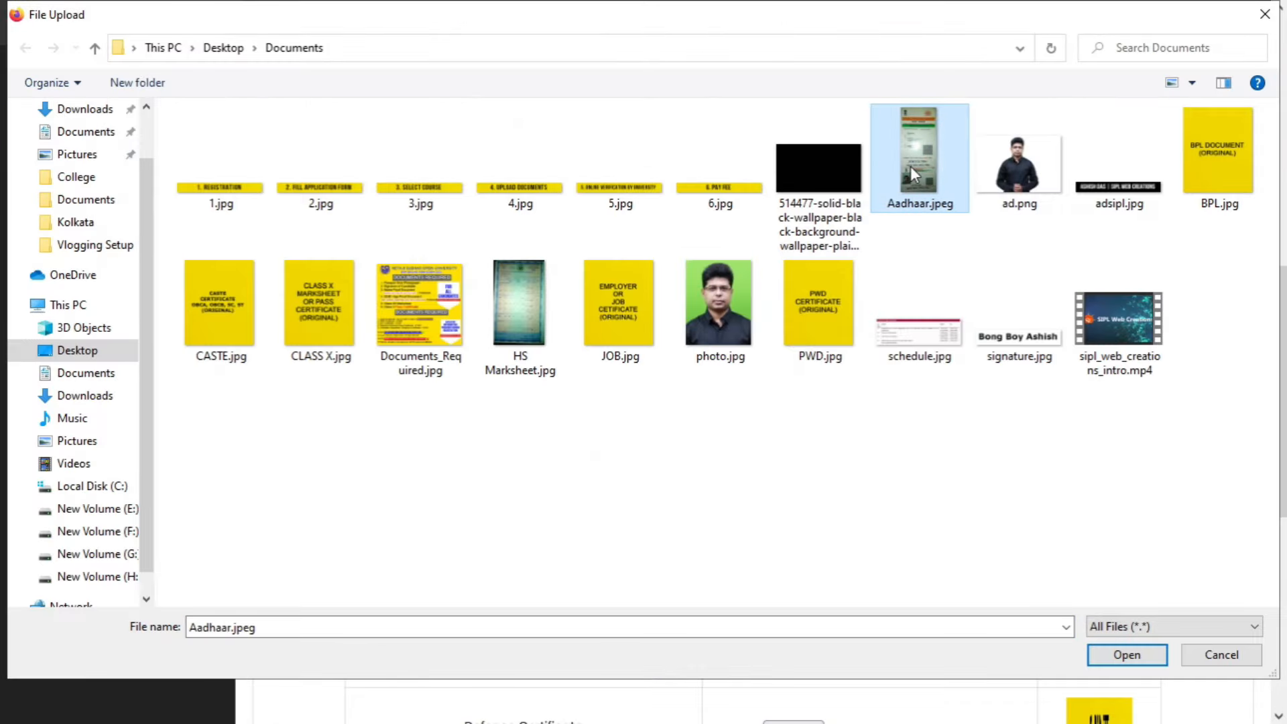
click(1118, 644)
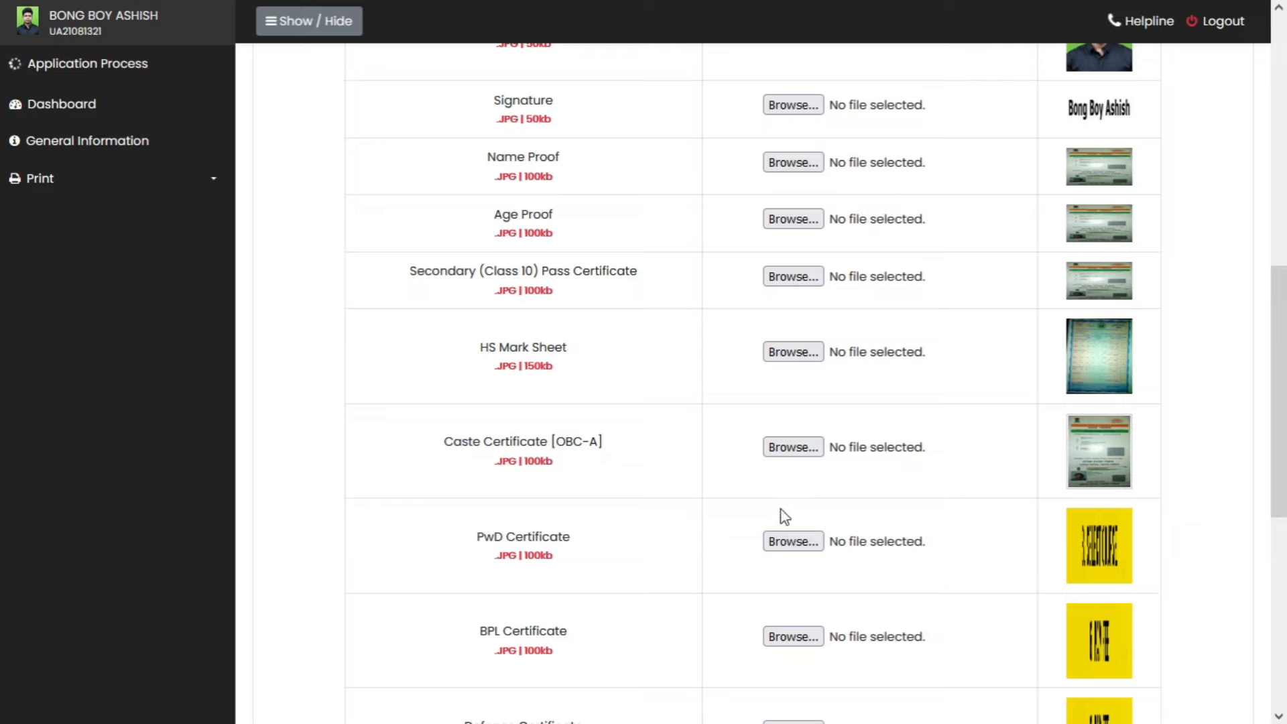
- Accept the legibility declaration and upload the changed documents
scroll(811, 526, down, 4)
scroll(811, 525, down, 3)
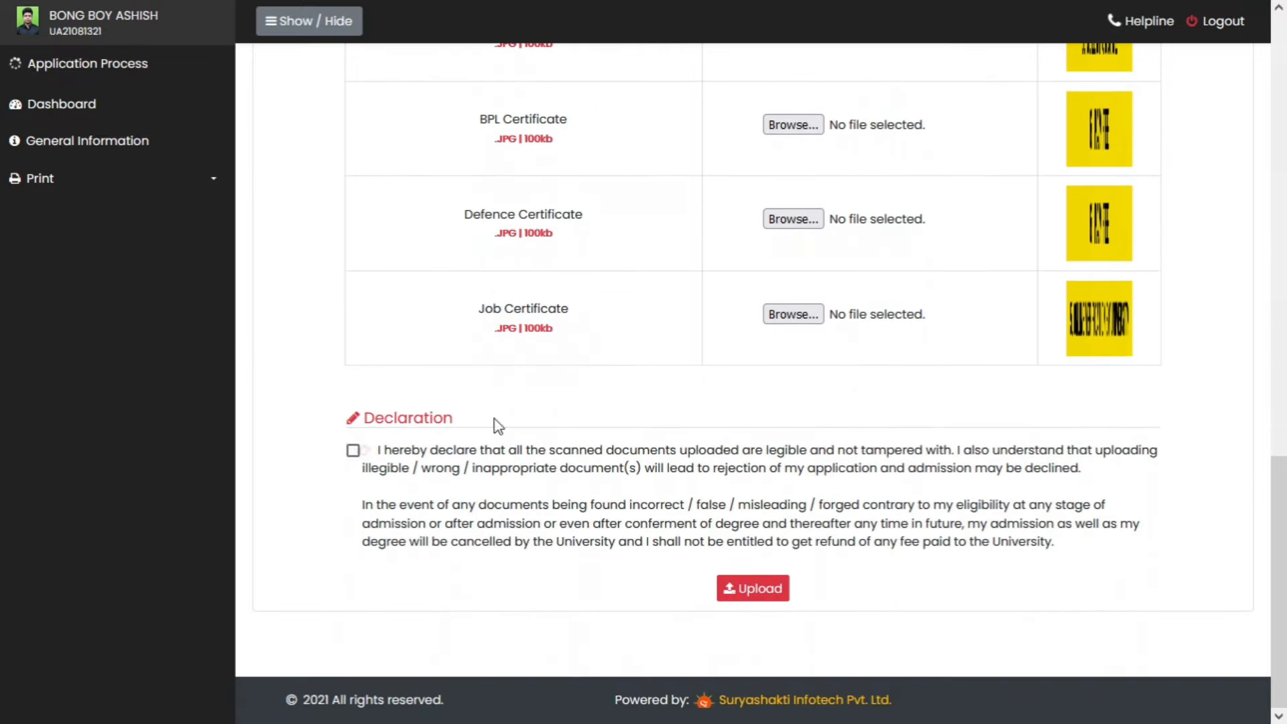
click(352, 450)
click(763, 593)
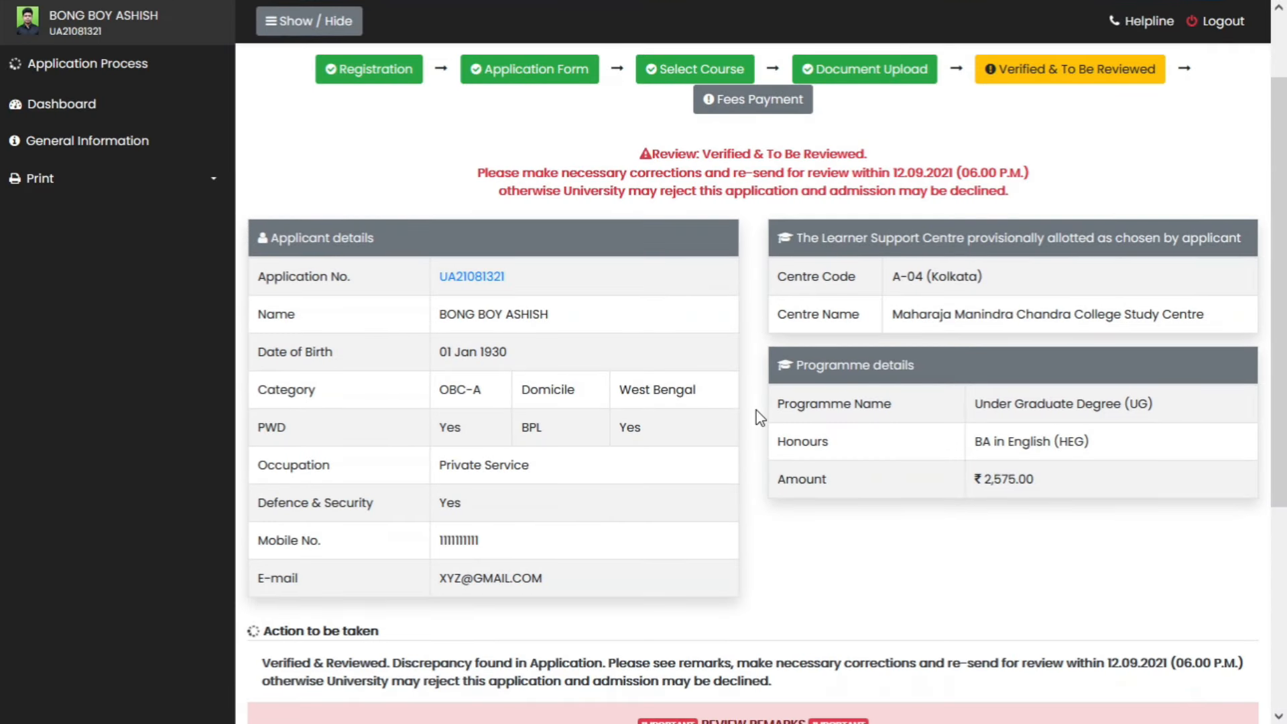
- Confirm the corrections are made and re-send the application for review, acknowledging both prompts
scroll(760, 414, down, 5)
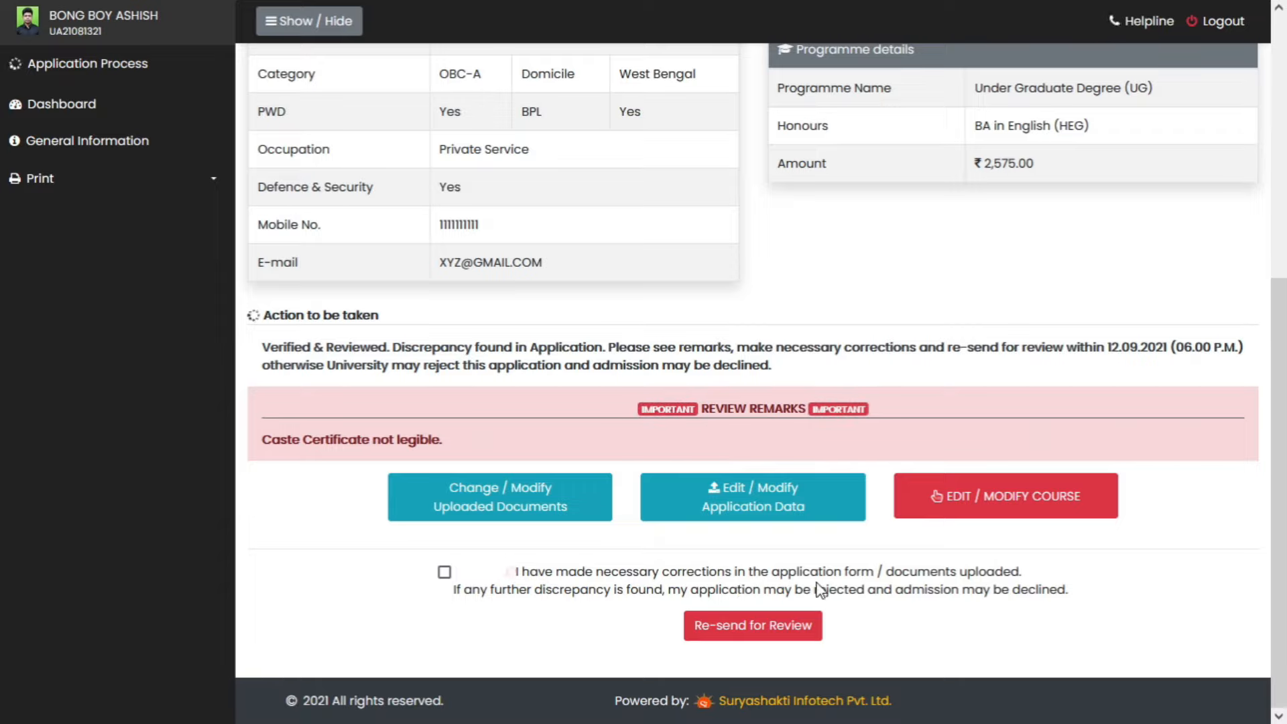
click(444, 572)
click(759, 634)
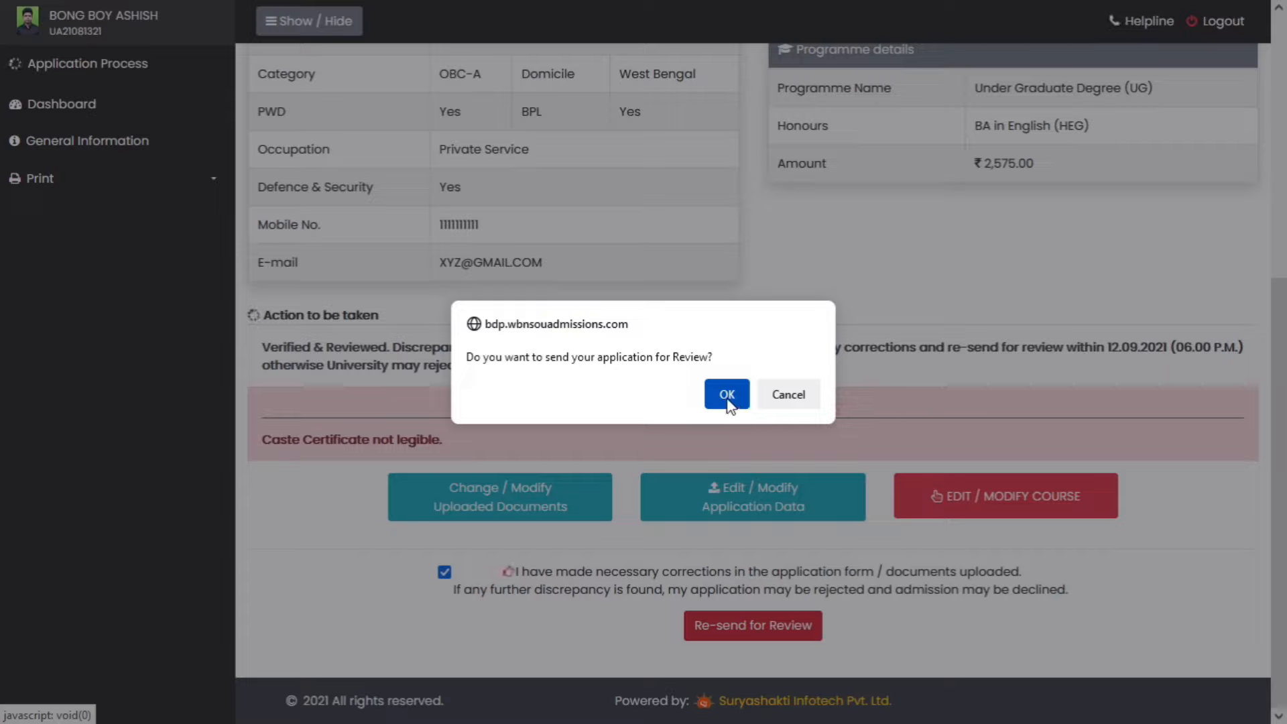
click(727, 399)
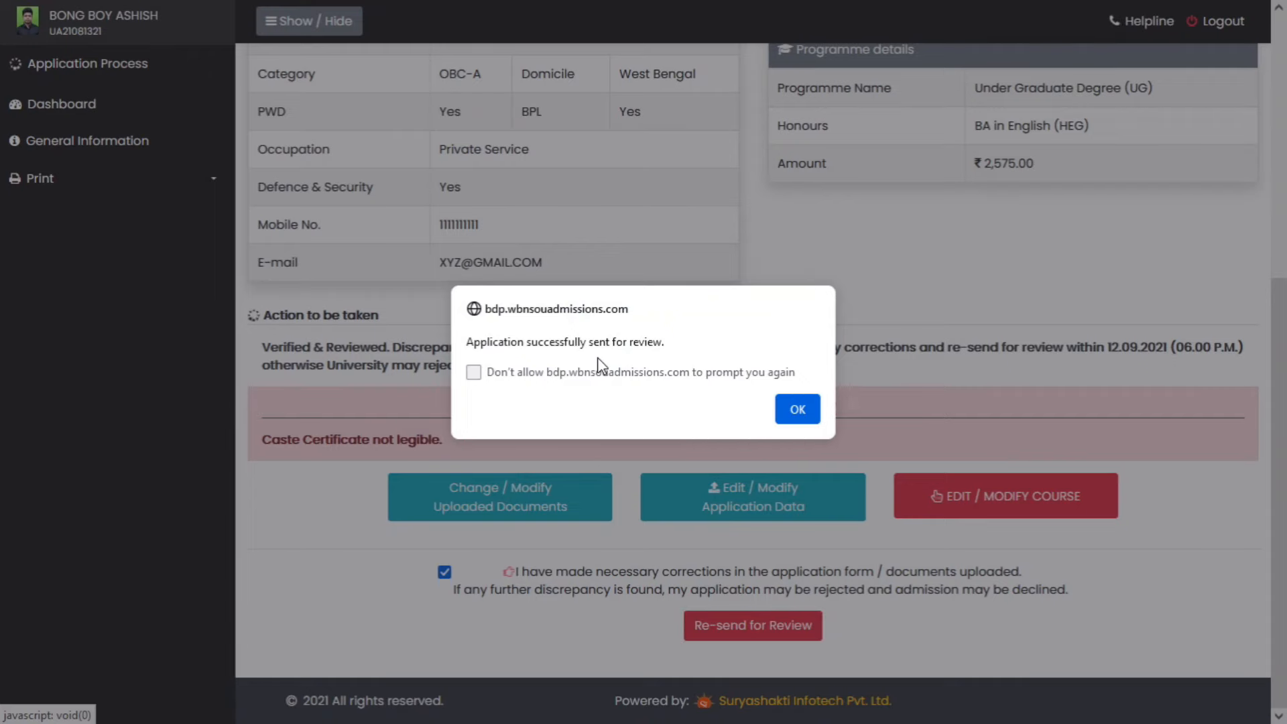
click(797, 410)
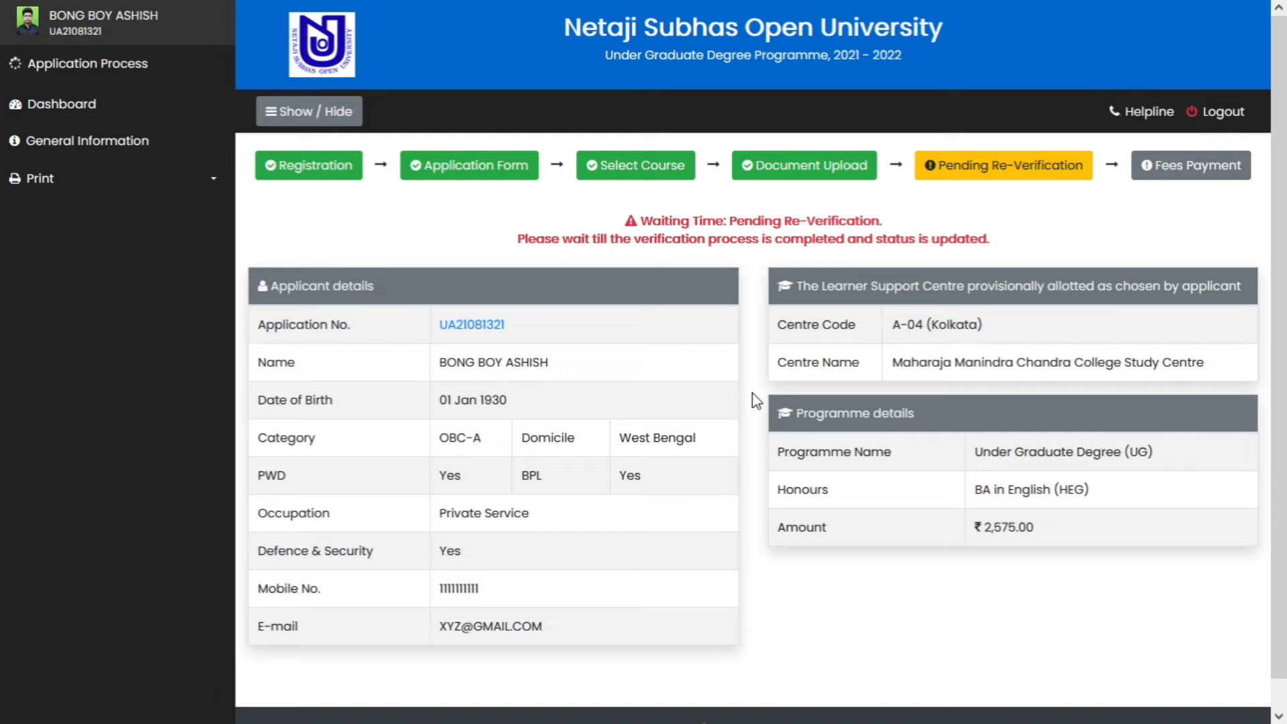
- Reload the status page, resending the form data, to see the Verified & Approved status
key(F5)
click(722, 415)
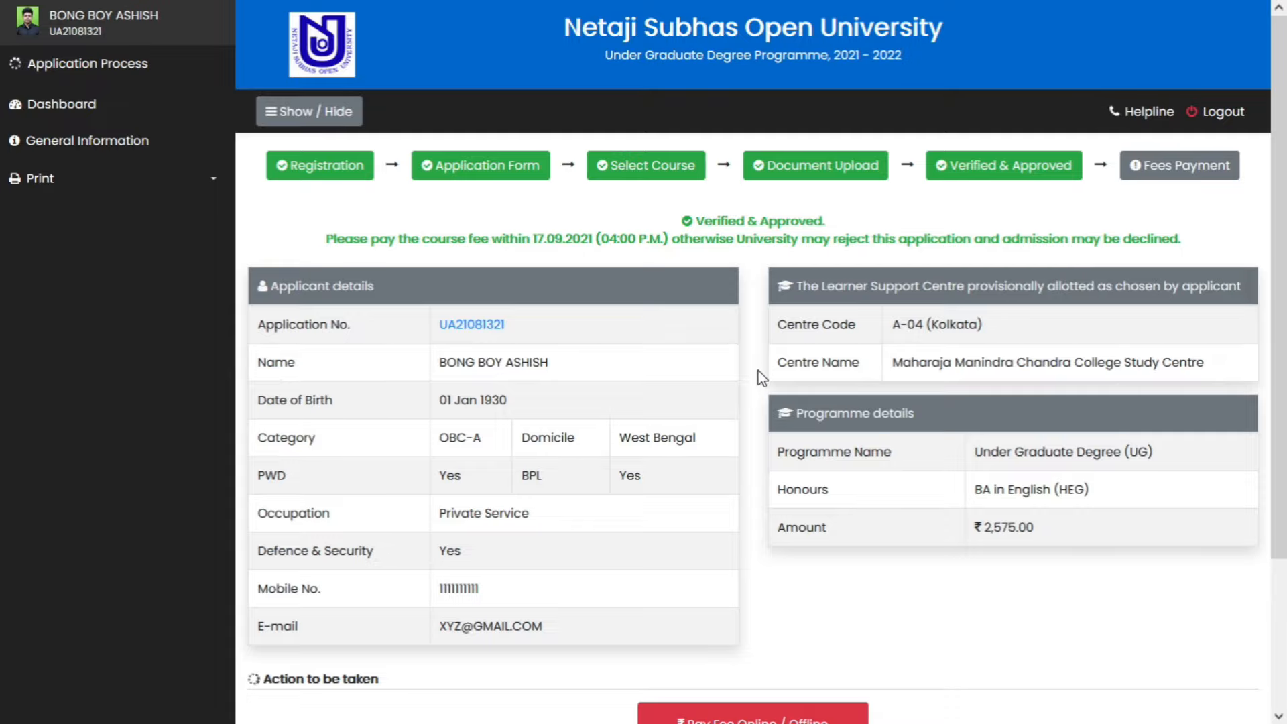
- Open the 'Pay Fee Online / Offline' page for the ₹2,575.00 UG English fee
scroll(762, 379, down, 3)
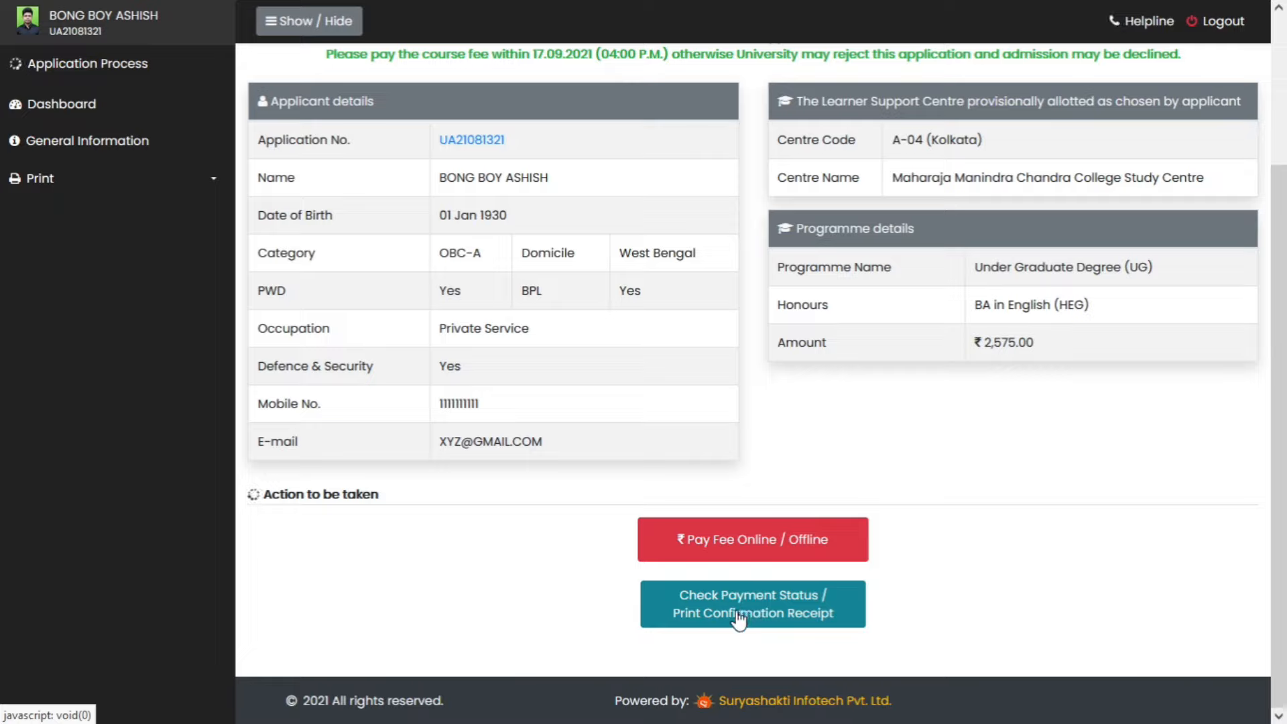
click(732, 544)
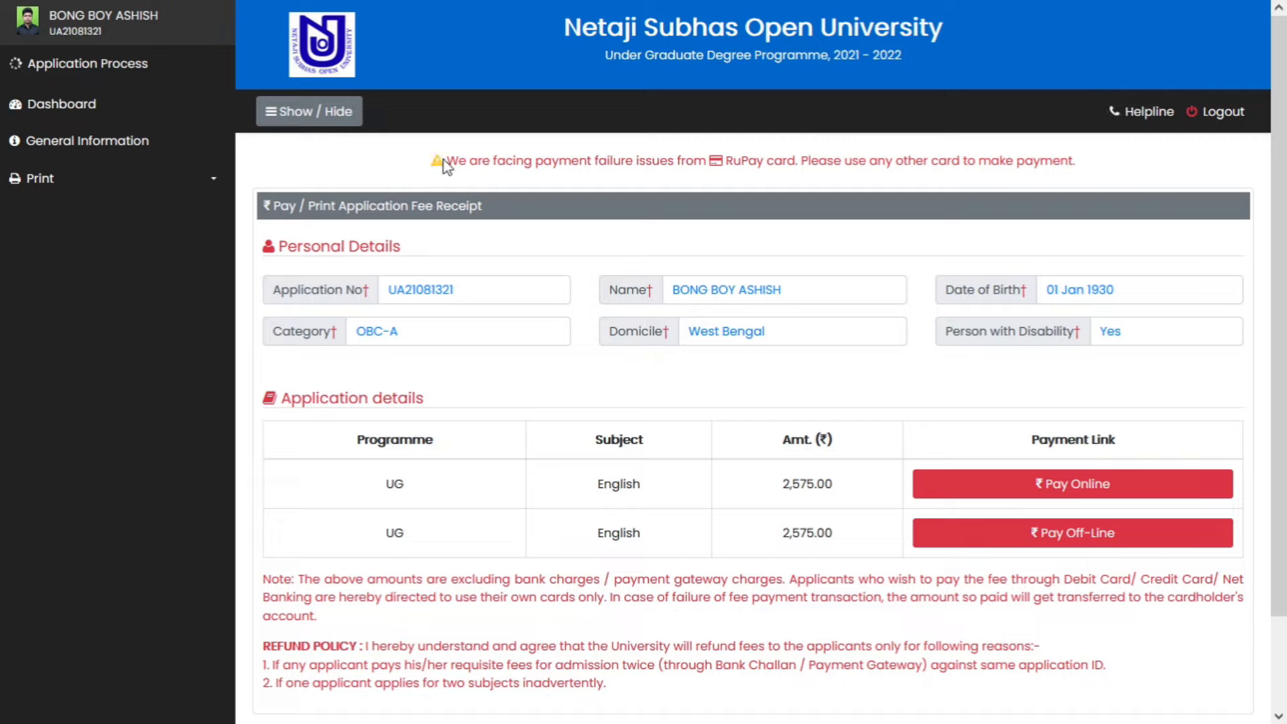
drag(446, 162, 797, 178)
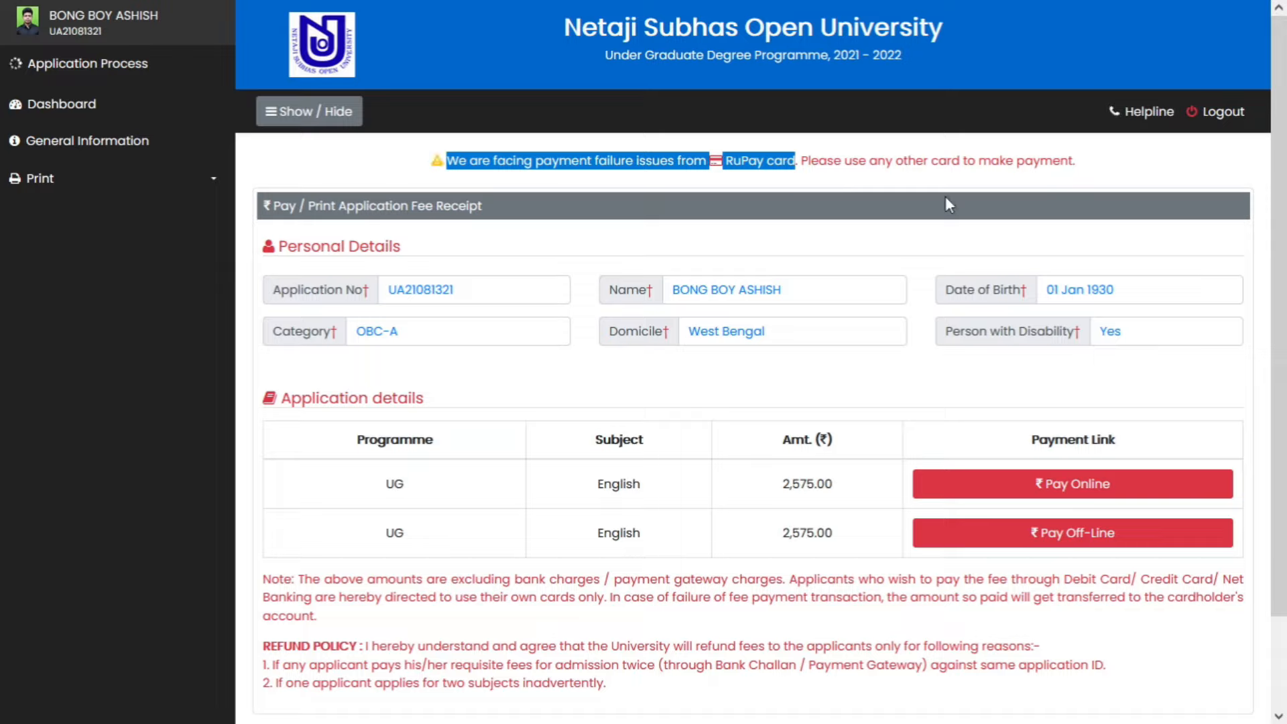
click(993, 158)
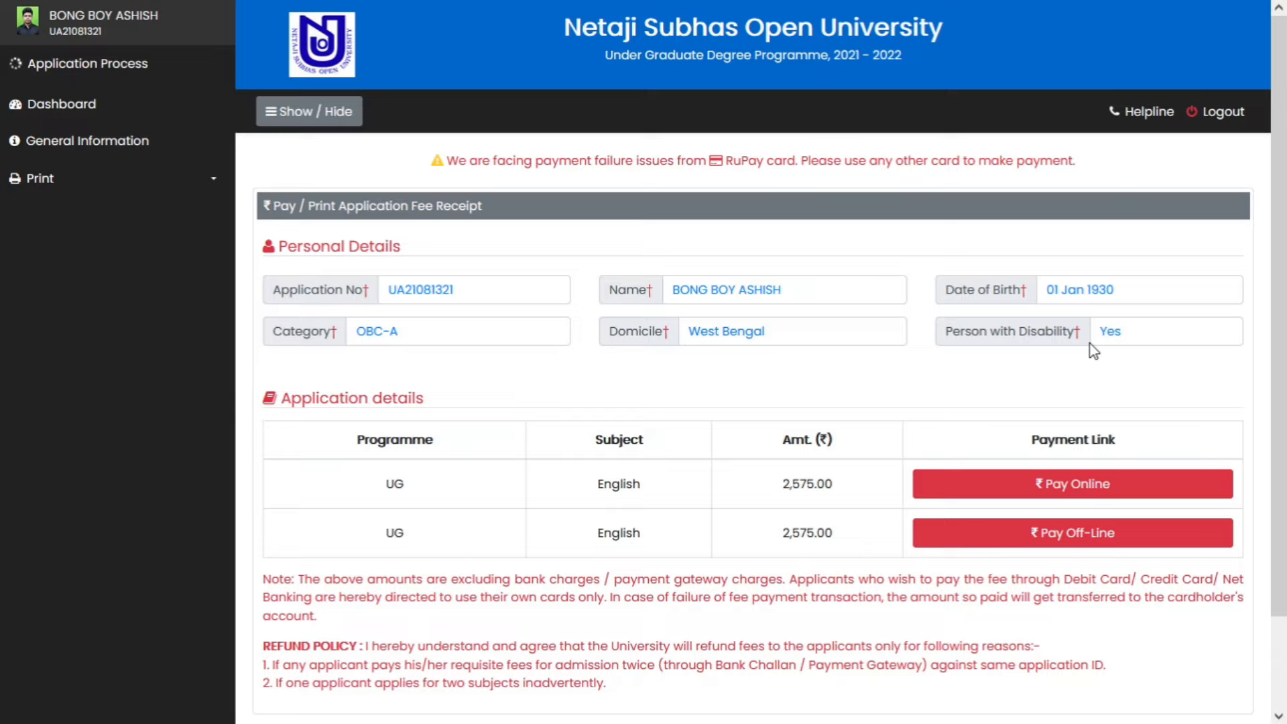
scroll(628, 331, down, 2)
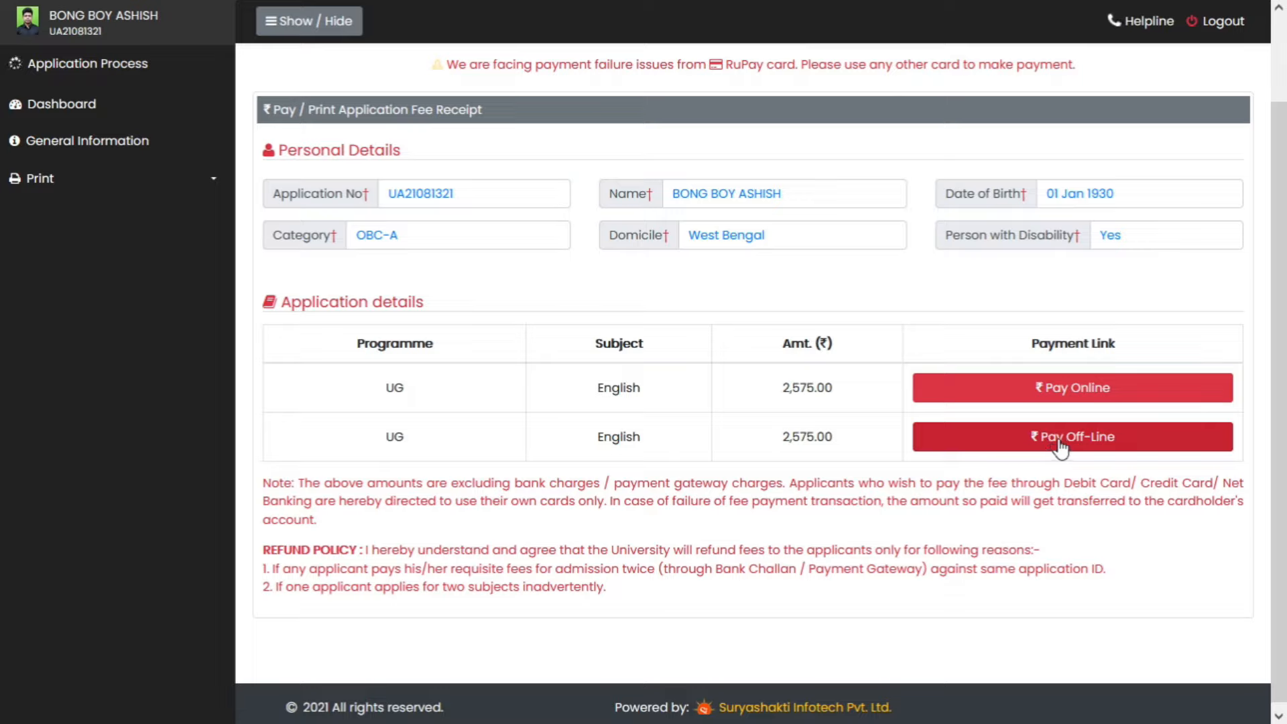
- Choose online payment and continue via BillDesk to the ₹2575.00 card payment form
click(1069, 394)
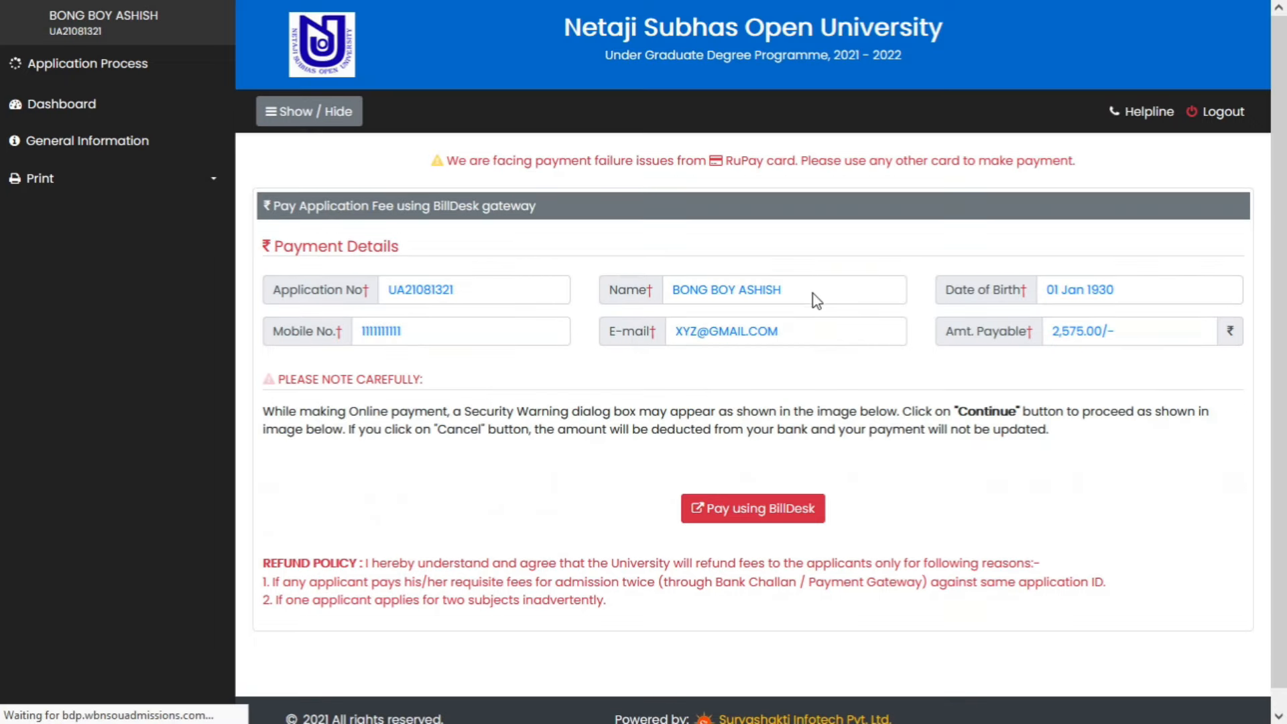
scroll(944, 482, down, 1)
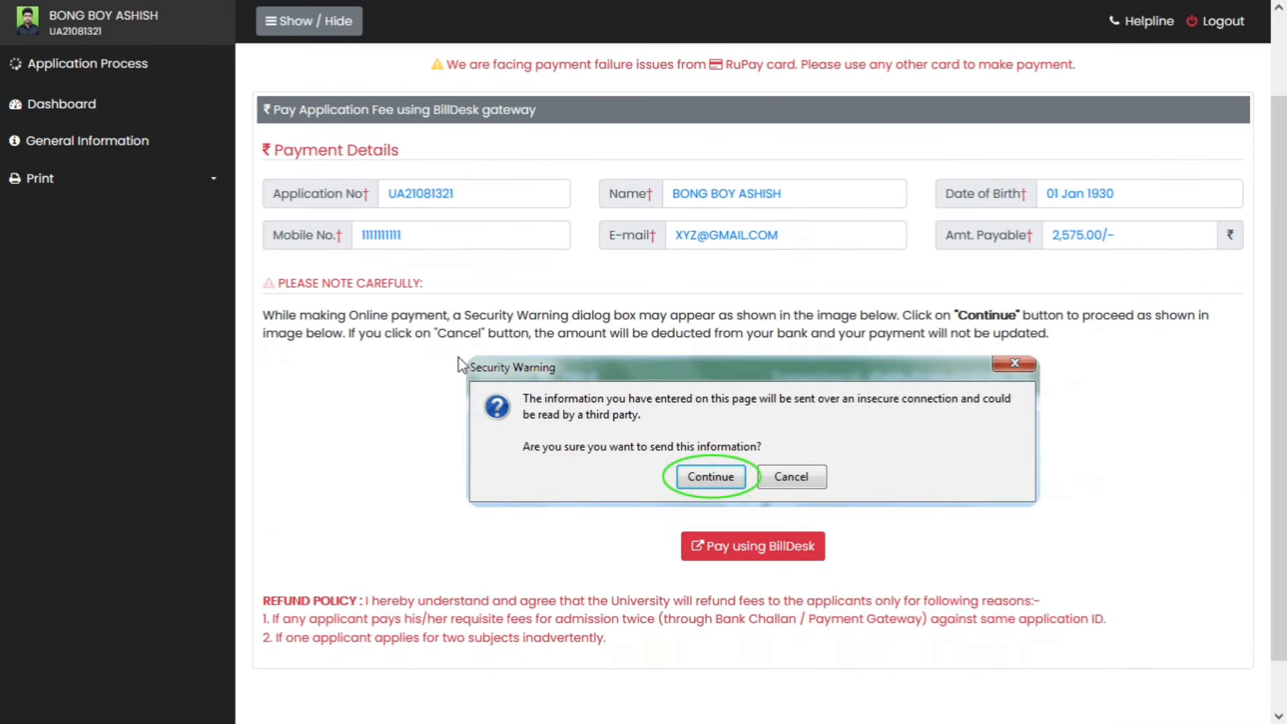
scroll(1054, 318, up, 1)
scroll(1046, 325, down, 1)
scroll(588, 555, down, 1)
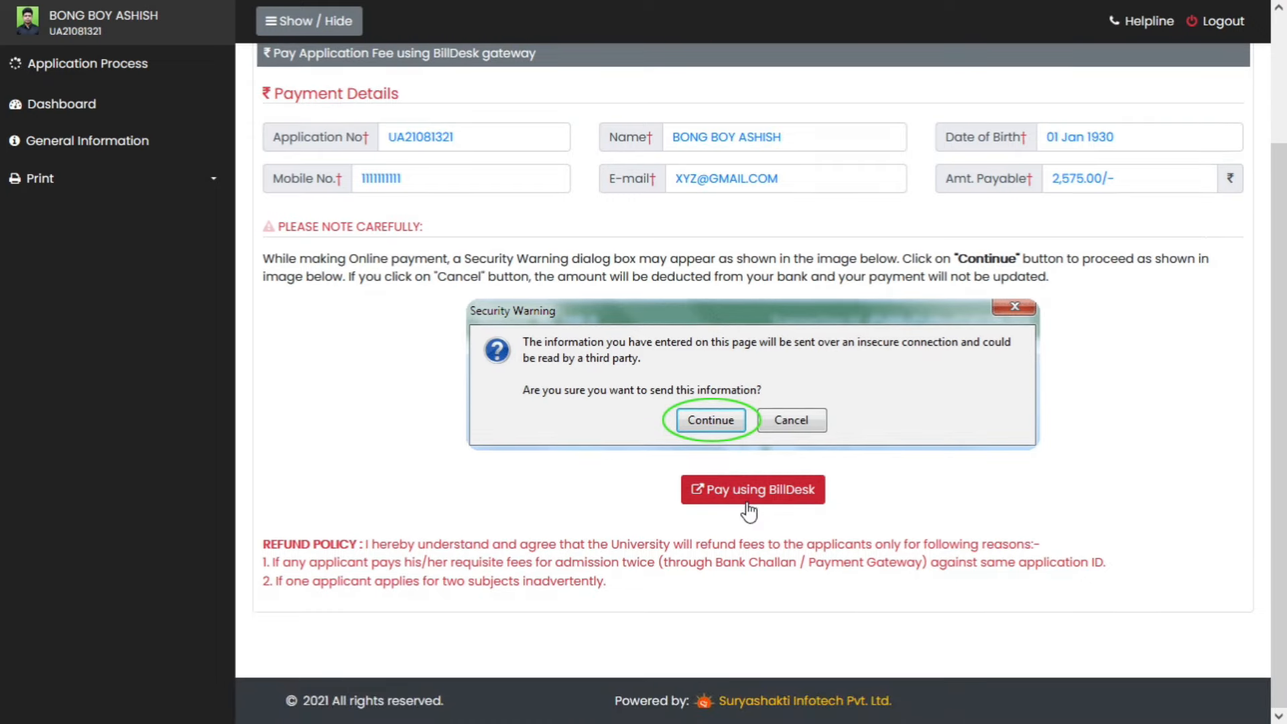
click(764, 500)
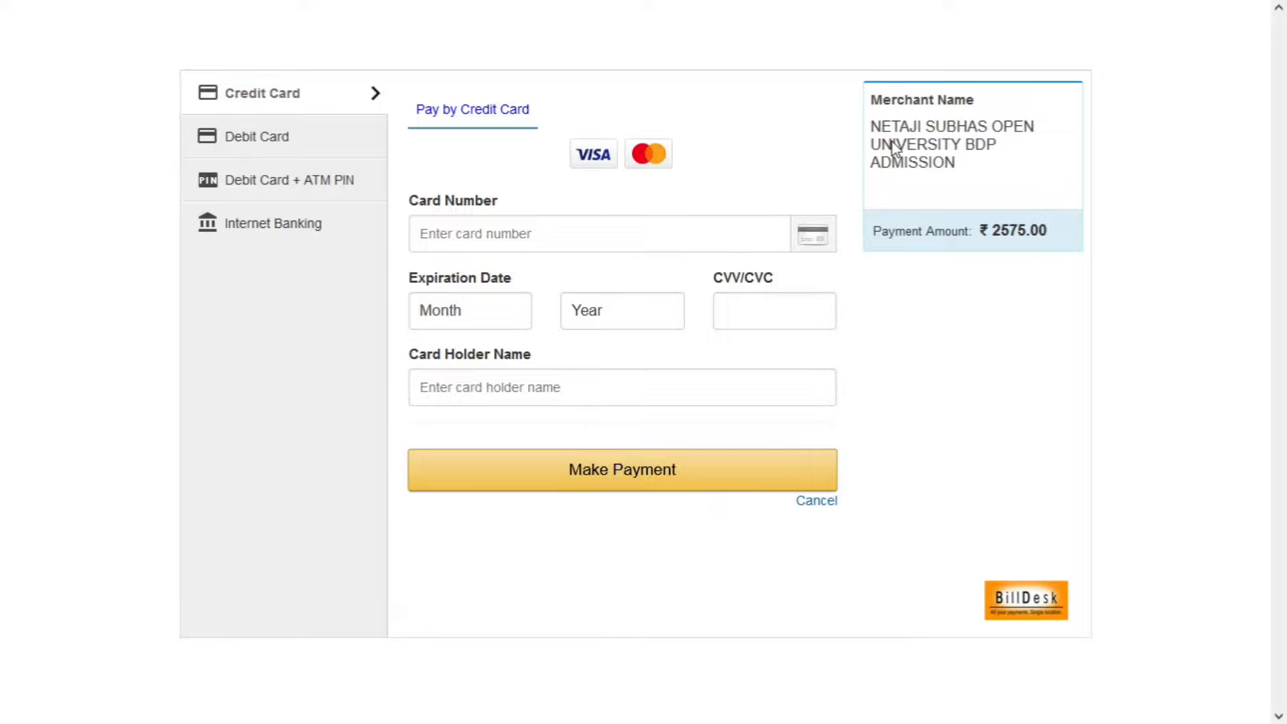
drag(872, 126, 957, 163)
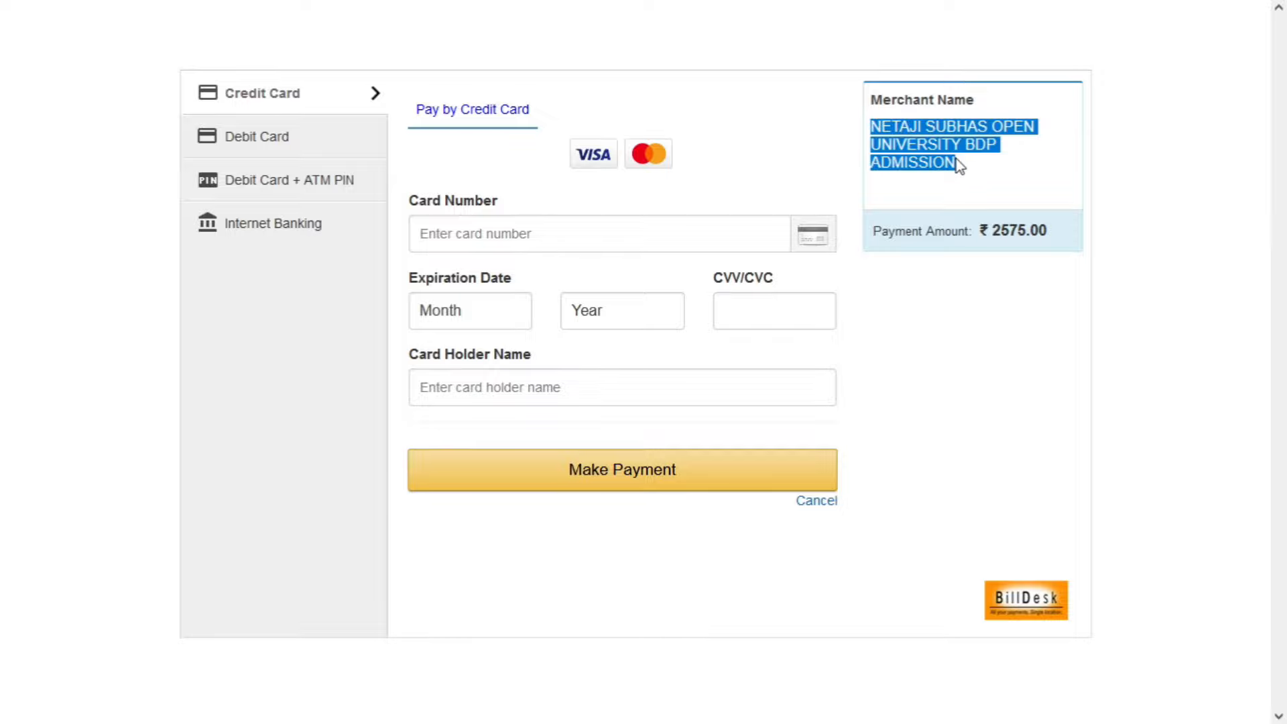
click(941, 192)
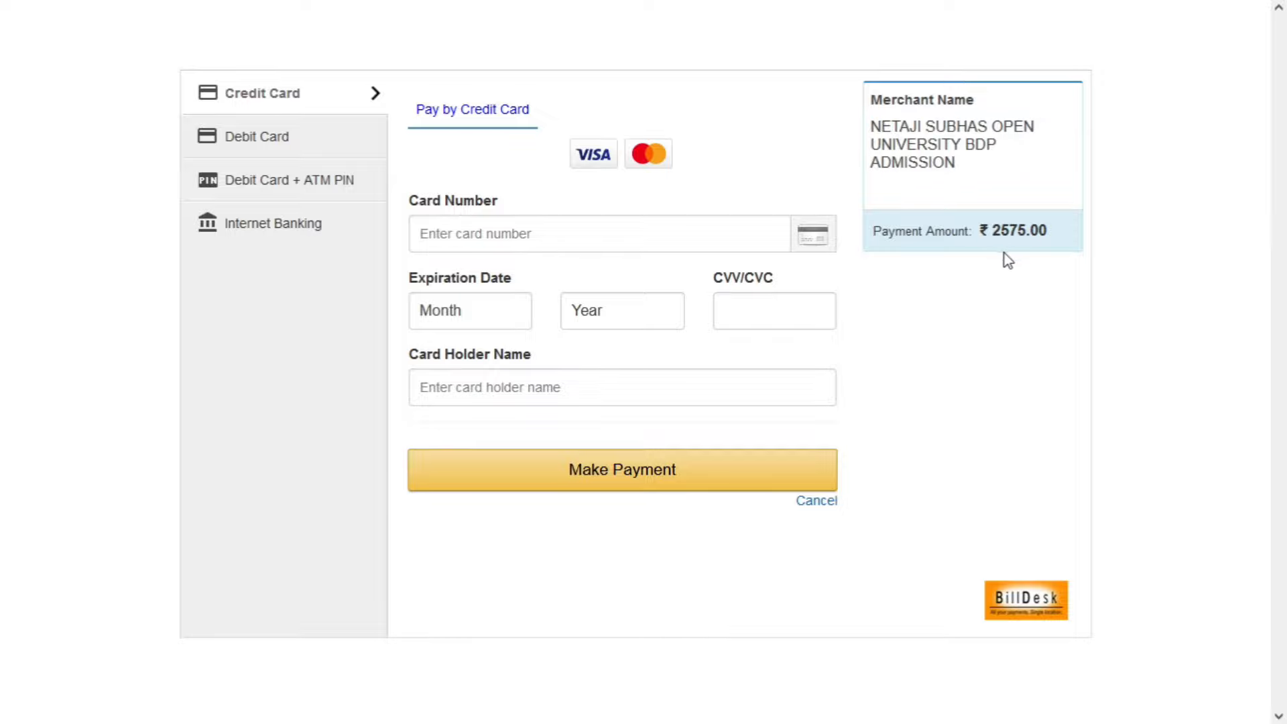